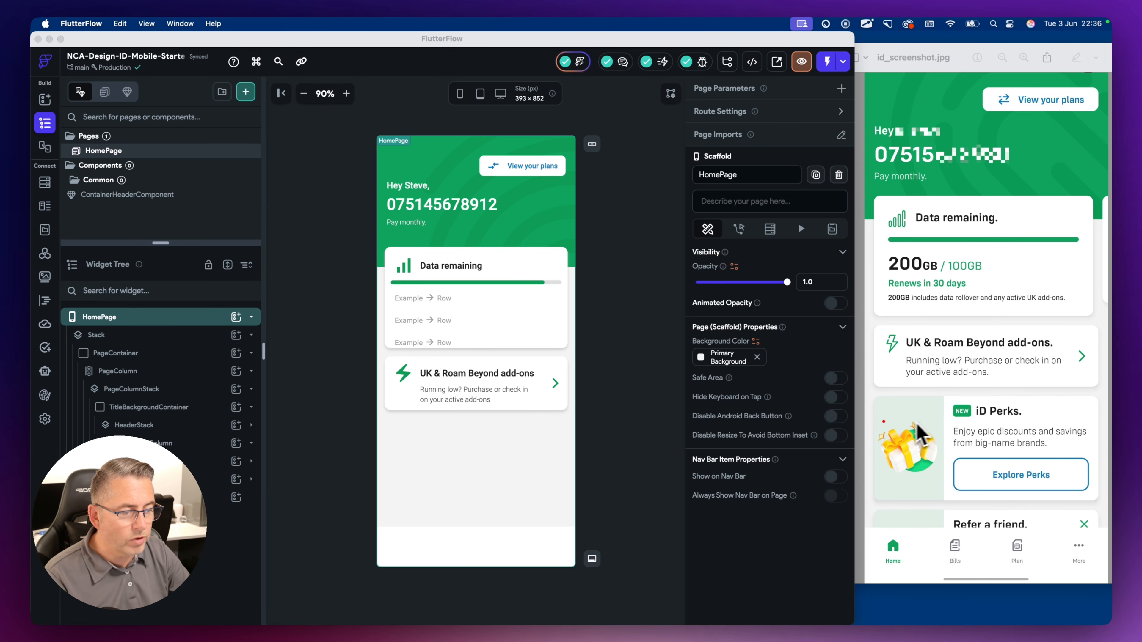
{"action": "left_click_drag", "start_coordinate": [877, 420], "coordinate": [942, 477]}
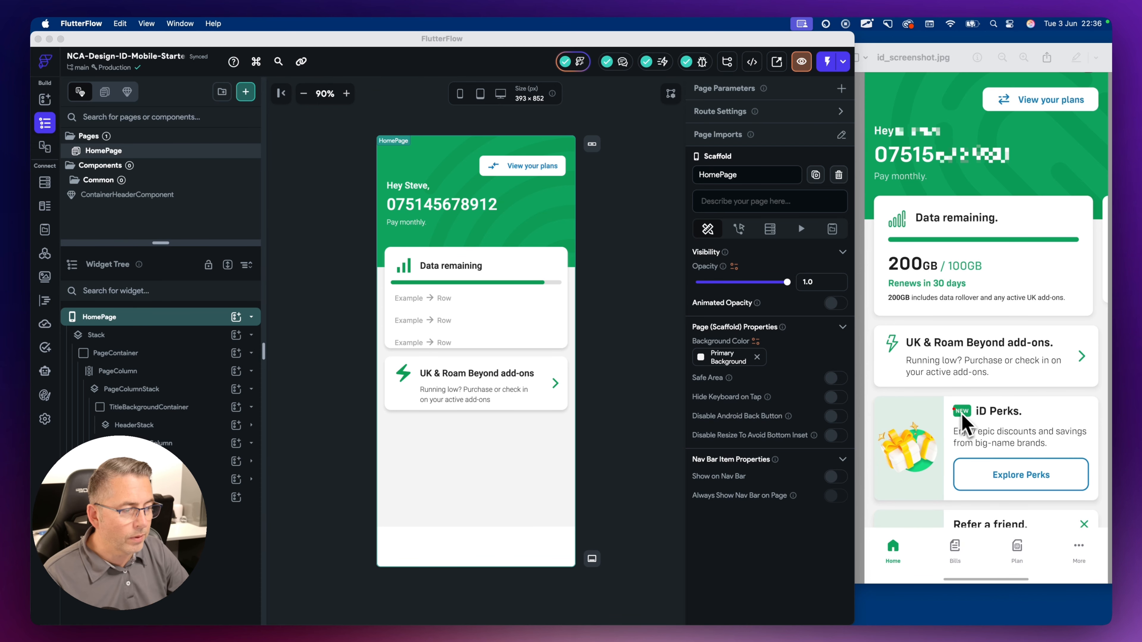
{"action": "mouse_move", "coordinate": [947, 400]}
{"action": "left_mouse_down"}
{"action": "mouse_move", "coordinate": [1050, 484]}
{"action": "mouse_move", "coordinate": [1097, 499]}
{"action": "left_mouse_up"}
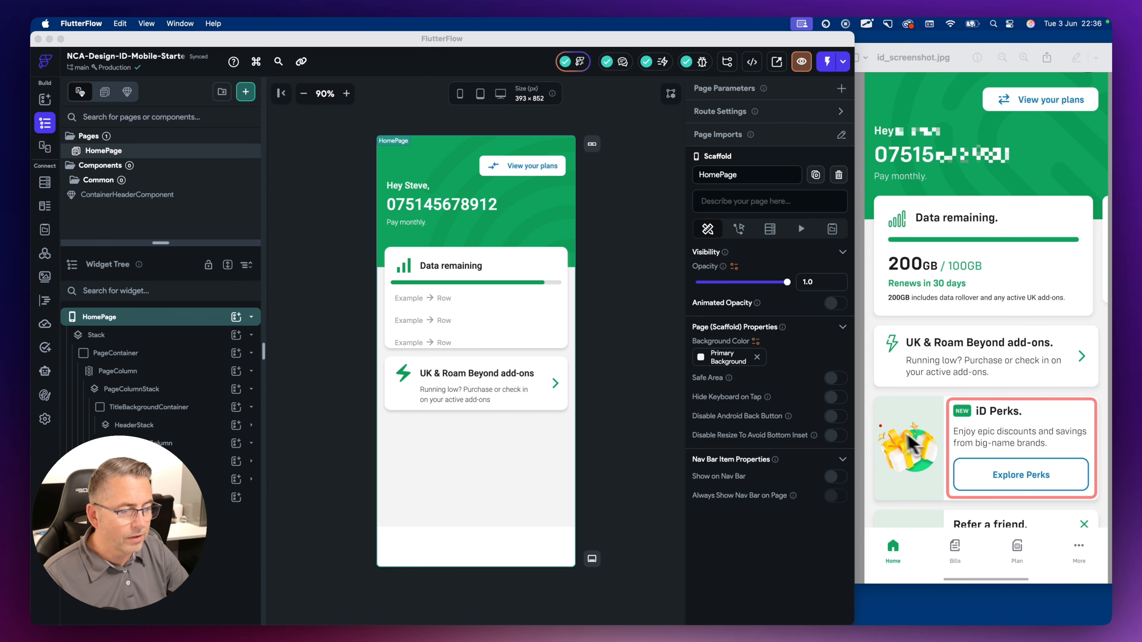
{"action": "mouse_move", "coordinate": [872, 419]}
{"action": "left_mouse_down"}
{"action": "mouse_move", "coordinate": [931, 455]}
{"action": "mouse_move", "coordinate": [940, 481]}
{"action": "left_mouse_up"}
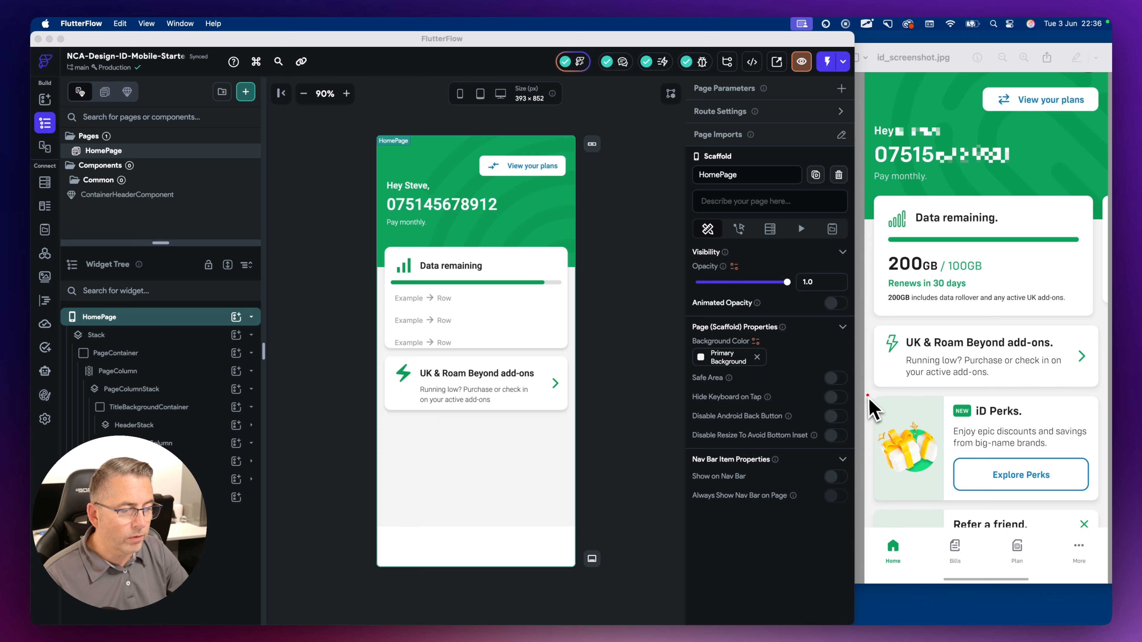
{"action": "mouse_move", "coordinate": [873, 396]}
{"action": "left_mouse_down"}
{"action": "mouse_move", "coordinate": [1050, 522]}
{"action": "mouse_move", "coordinate": [1101, 522]}
{"action": "mouse_move", "coordinate": [1104, 507]}
{"action": "left_mouse_up"}
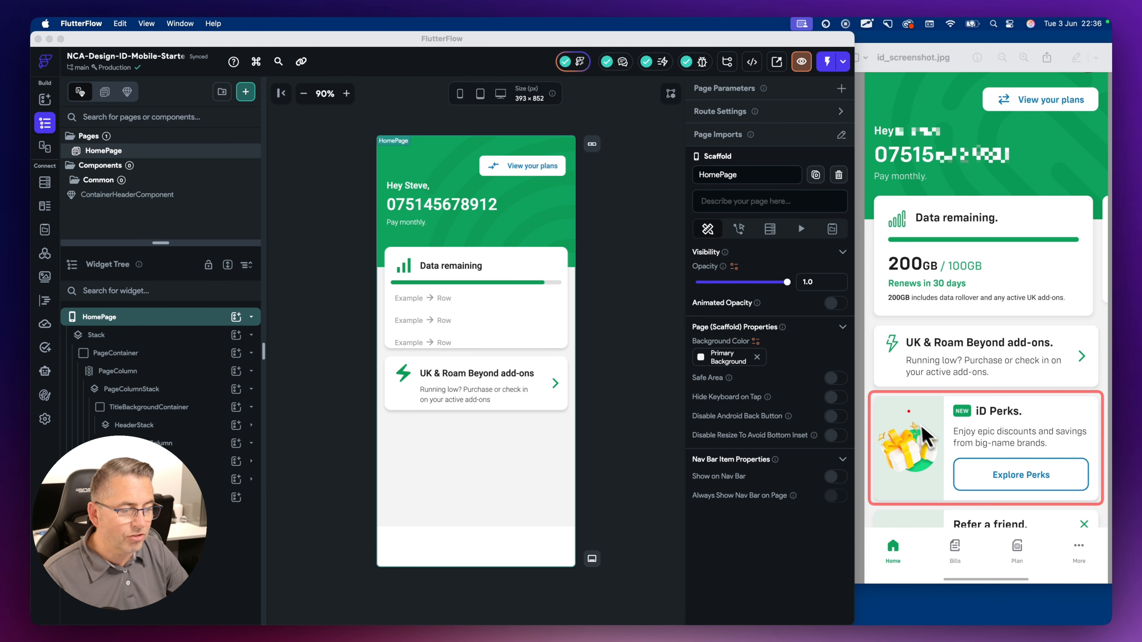
{"action": "left_click_drag", "start_coordinate": [891, 408], "coordinate": [908, 418]}
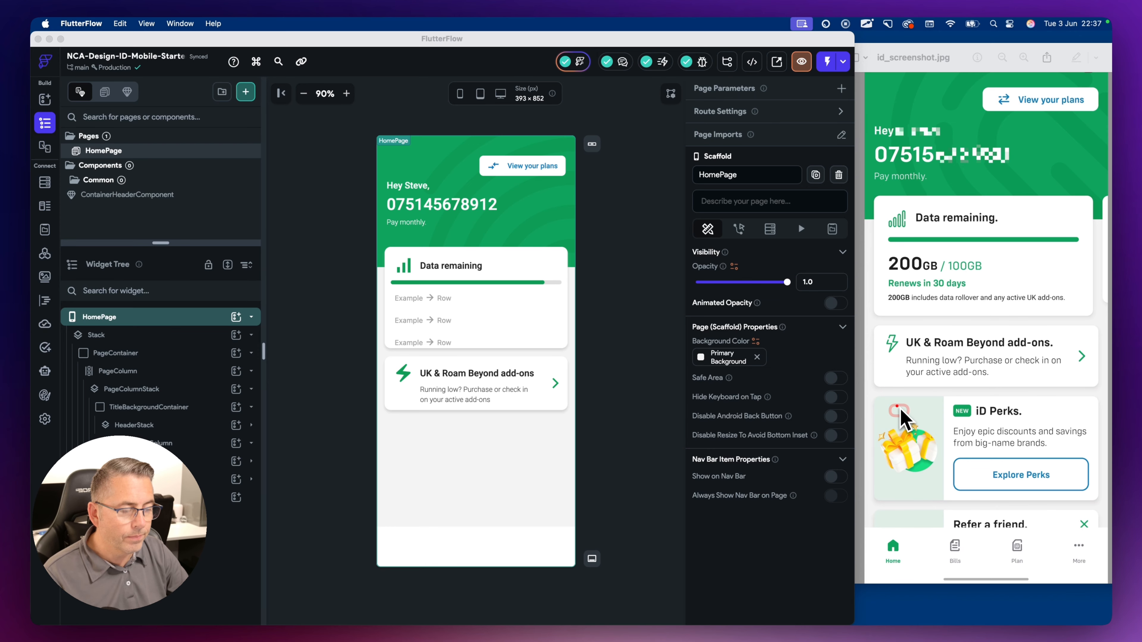
{"action": "mouse_move", "coordinate": [943, 396]}
{"action": "left_mouse_down"}
{"action": "mouse_move", "coordinate": [1054, 499]}
{"action": "mouse_move", "coordinate": [1093, 501]}
{"action": "mouse_move", "coordinate": [1093, 513]}
{"action": "mouse_move", "coordinate": [1092, 495]}
{"action": "left_mouse_up"}
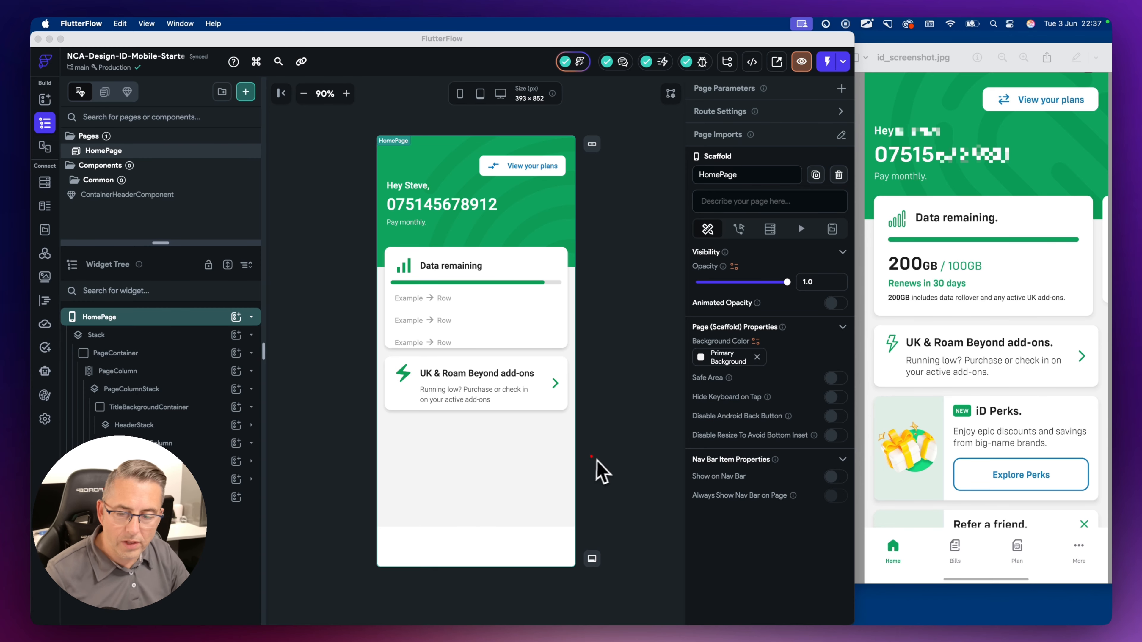
{"action": "left_click", "coordinate": [355, 487]}
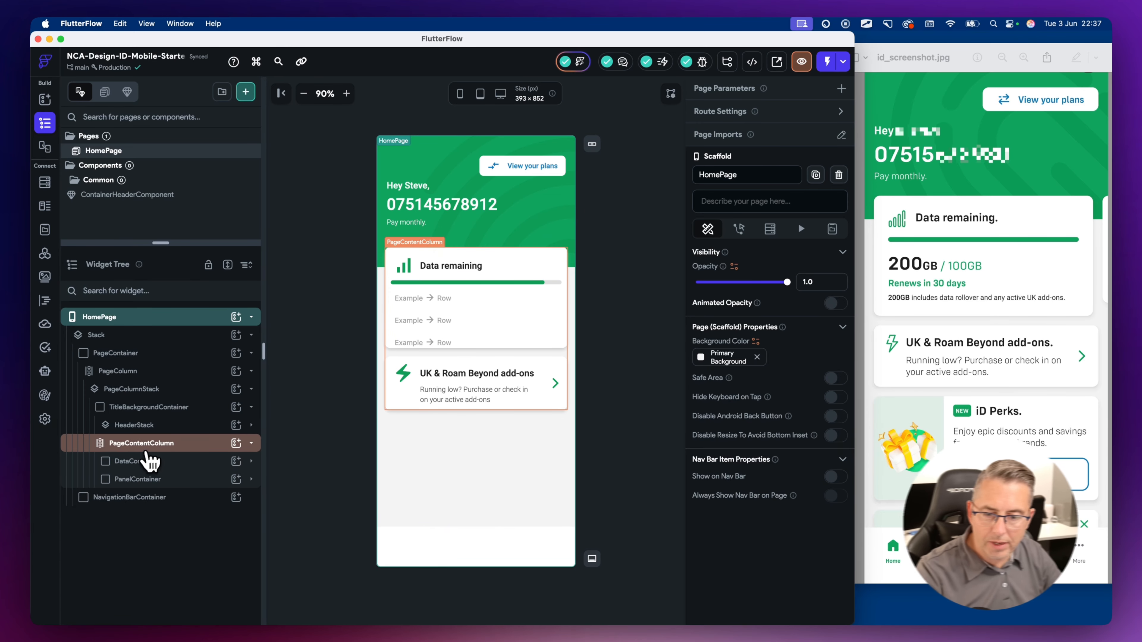
Add a container to PageContentColumn below the add-ons panel and apply the Primary_Container theme style to it
{"action": "left_click", "coordinate": [236, 443]}
{"action": "left_click", "coordinate": [251, 493]}
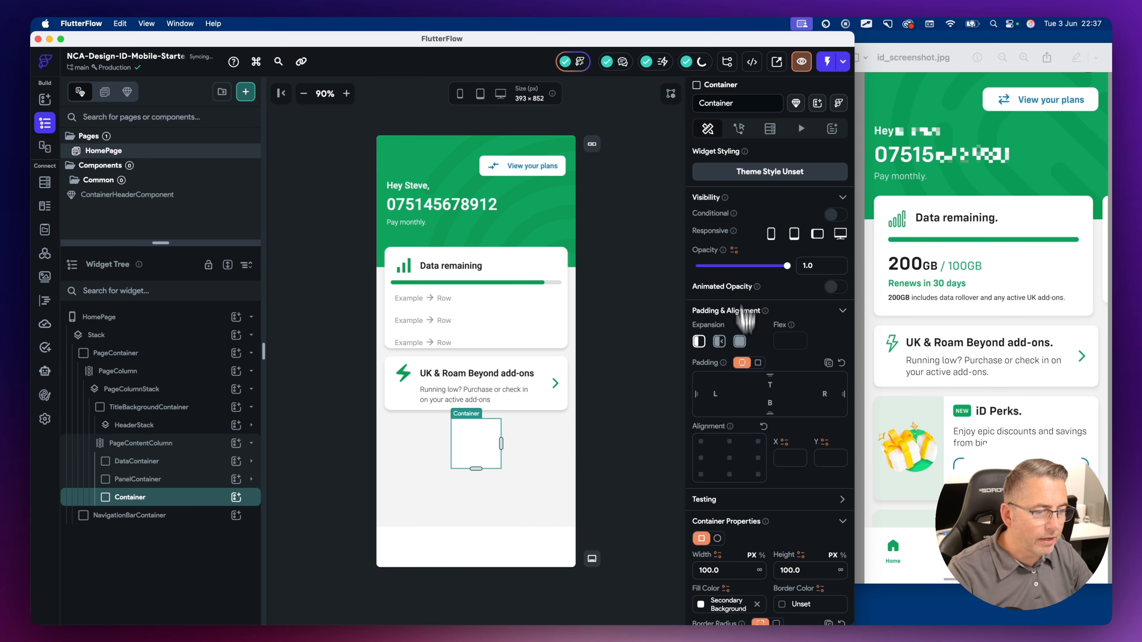
{"action": "left_click", "coordinate": [760, 176]}
{"action": "left_click", "coordinate": [765, 222]}
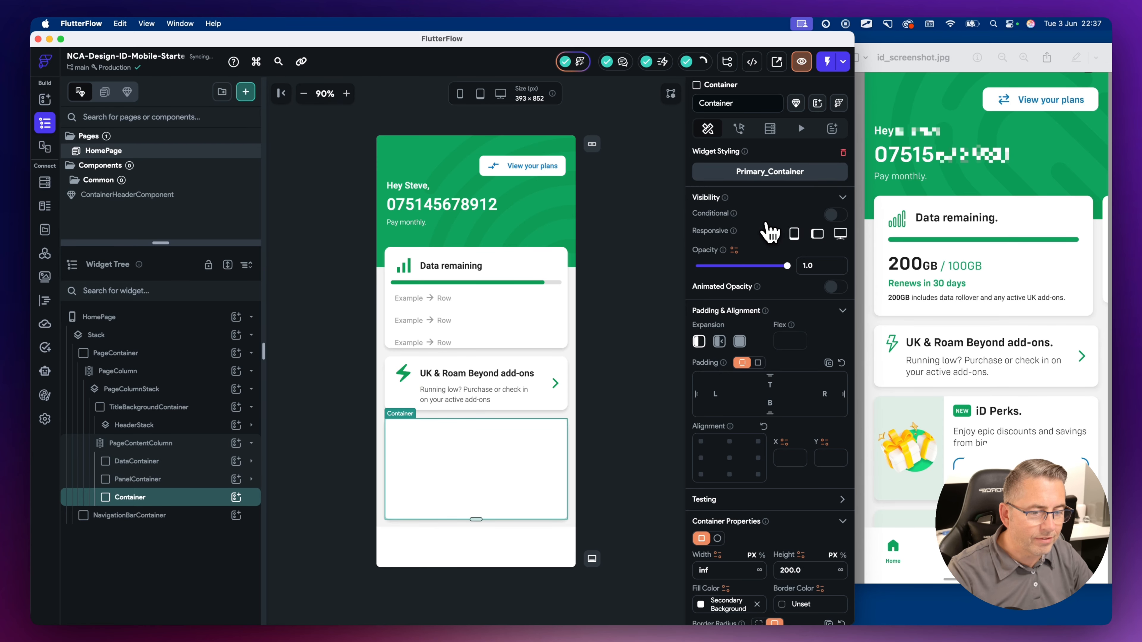
Clear the new container's fixed height and set its fill color to the Alternate Background theme color
{"action": "left_click", "coordinate": [814, 570]}
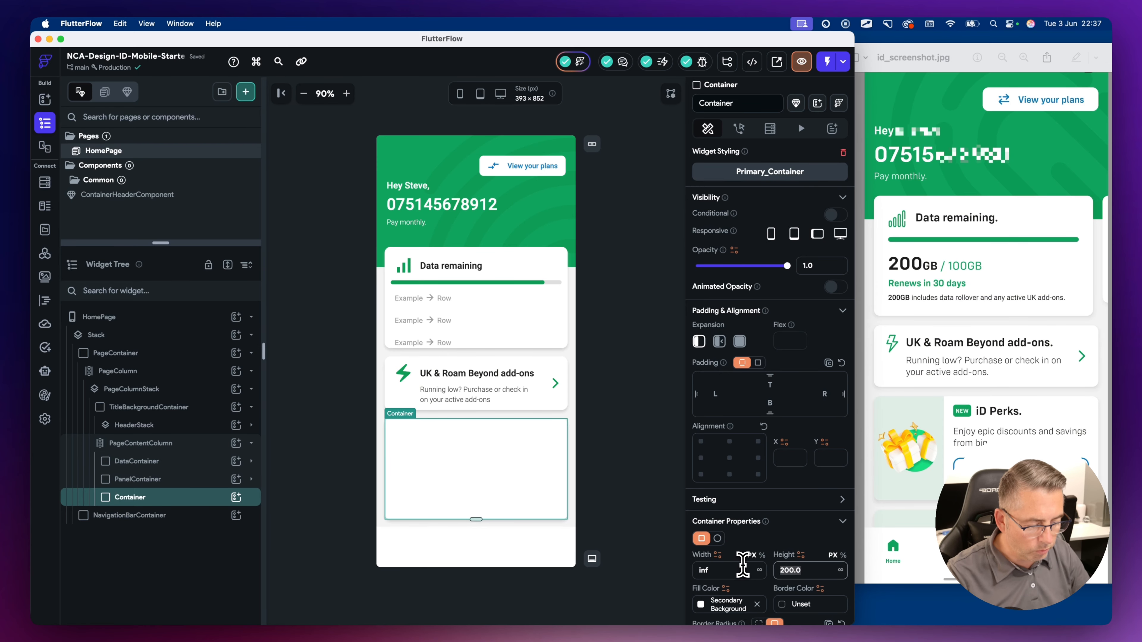
{"action": "key", "text": "BackSpace"}
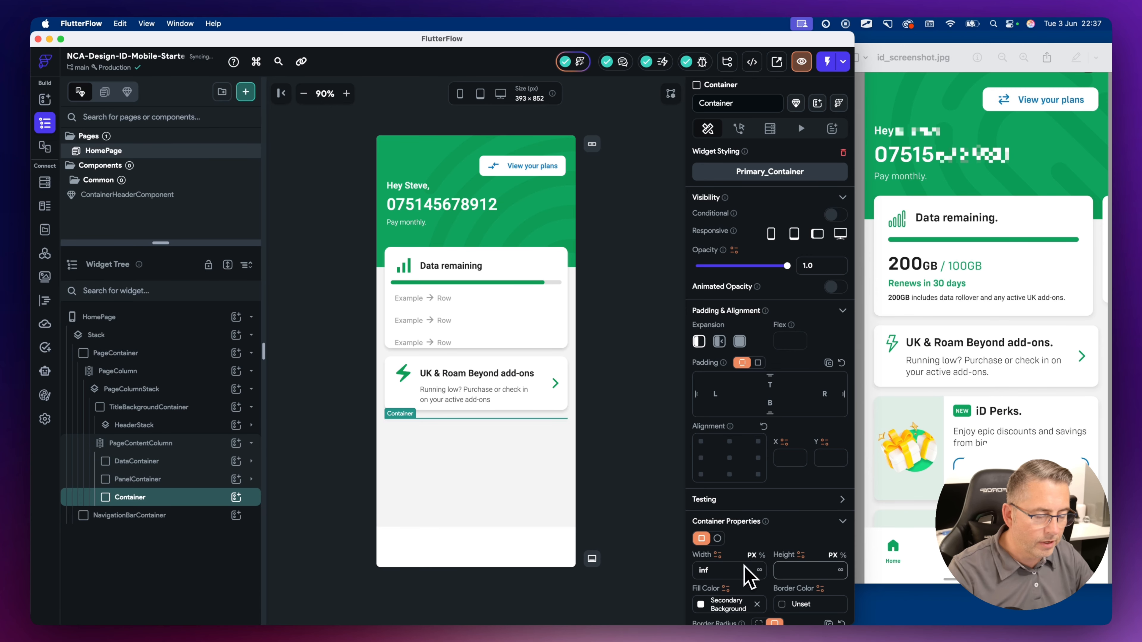
{"action": "scroll", "coordinate": [764, 504], "scroll_direction": "down", "scroll_amount": 3}
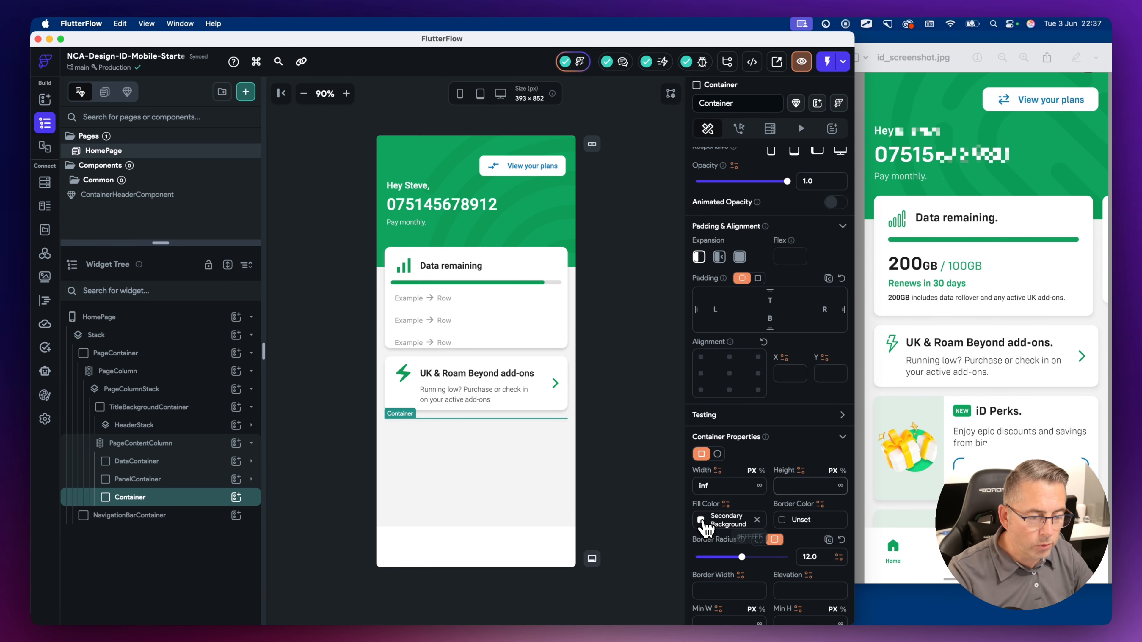
{"action": "left_click", "coordinate": [700, 519]}
{"action": "scroll", "coordinate": [592, 562], "scroll_direction": "down", "scroll_amount": 5}
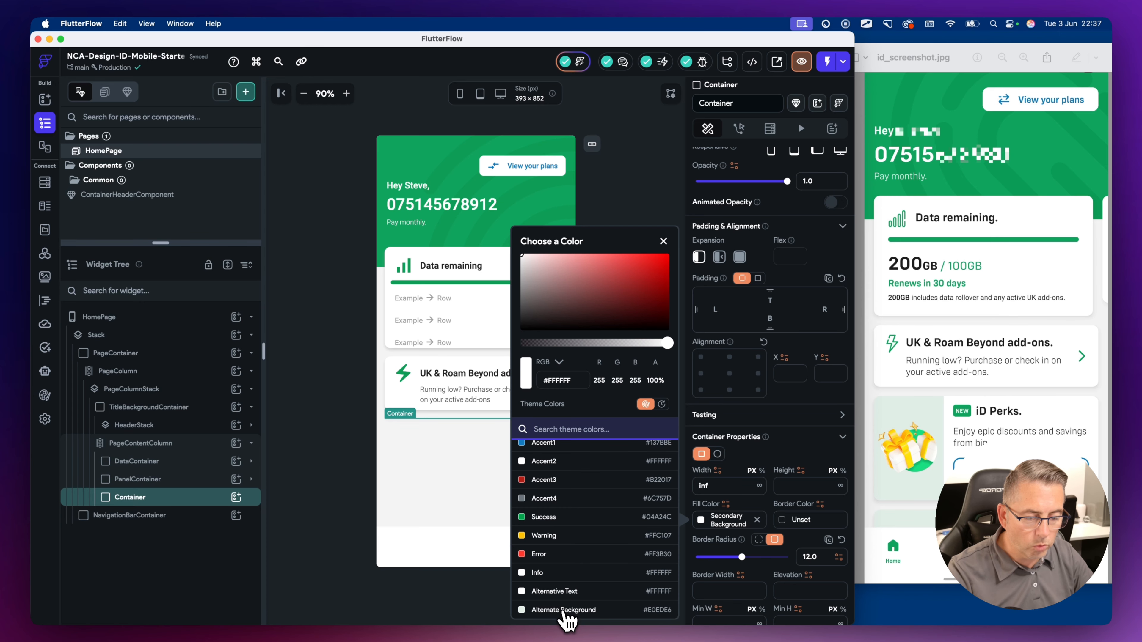
{"action": "left_click", "coordinate": [566, 610]}
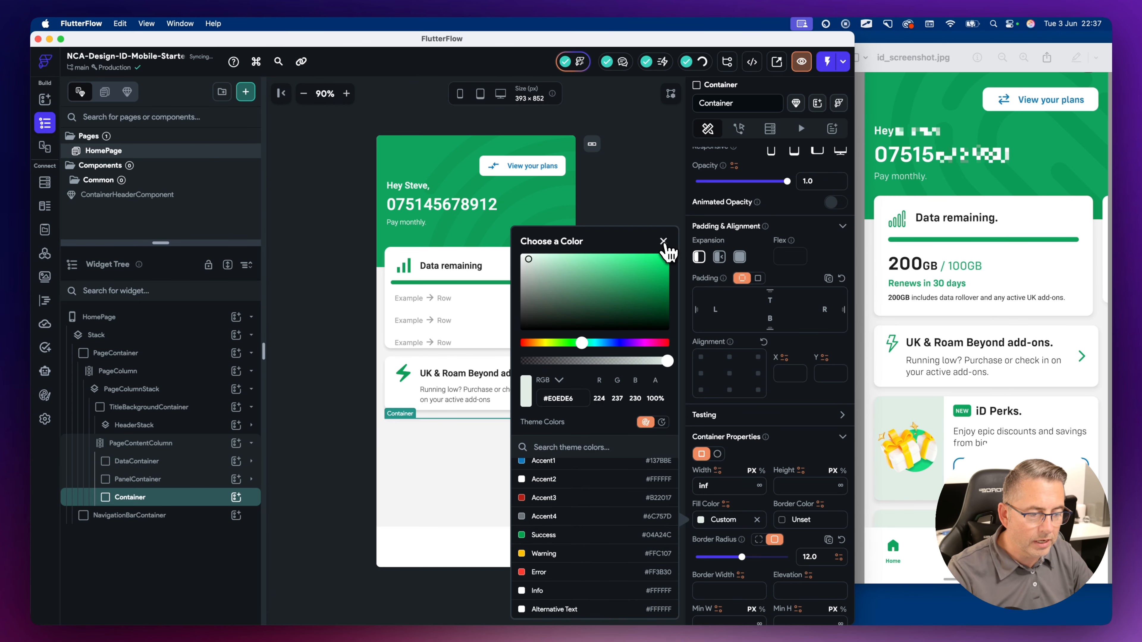
{"action": "left_click", "coordinate": [664, 242]}
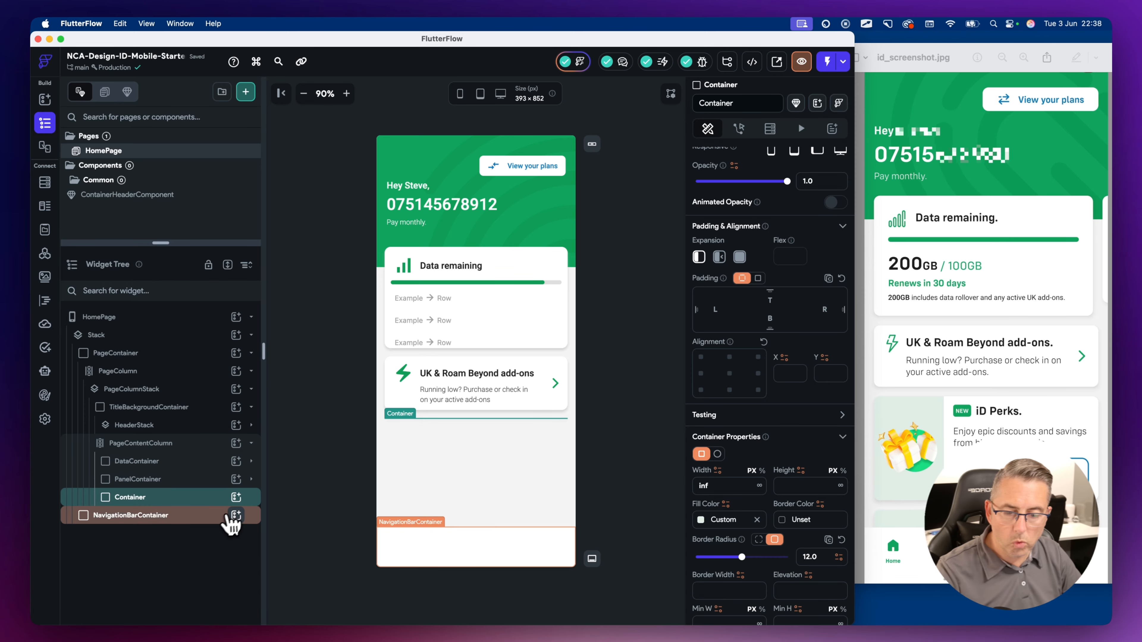
Add a row inside the new container and place an Image widget in that row
{"action": "left_click", "coordinate": [237, 497]}
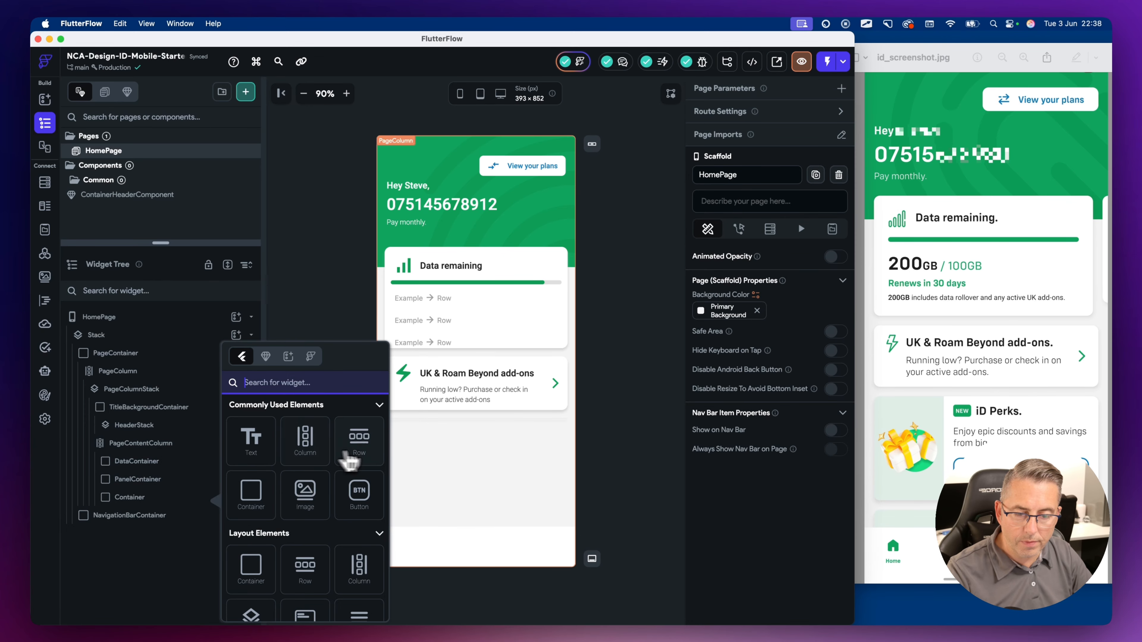
{"action": "left_click", "coordinate": [358, 439]}
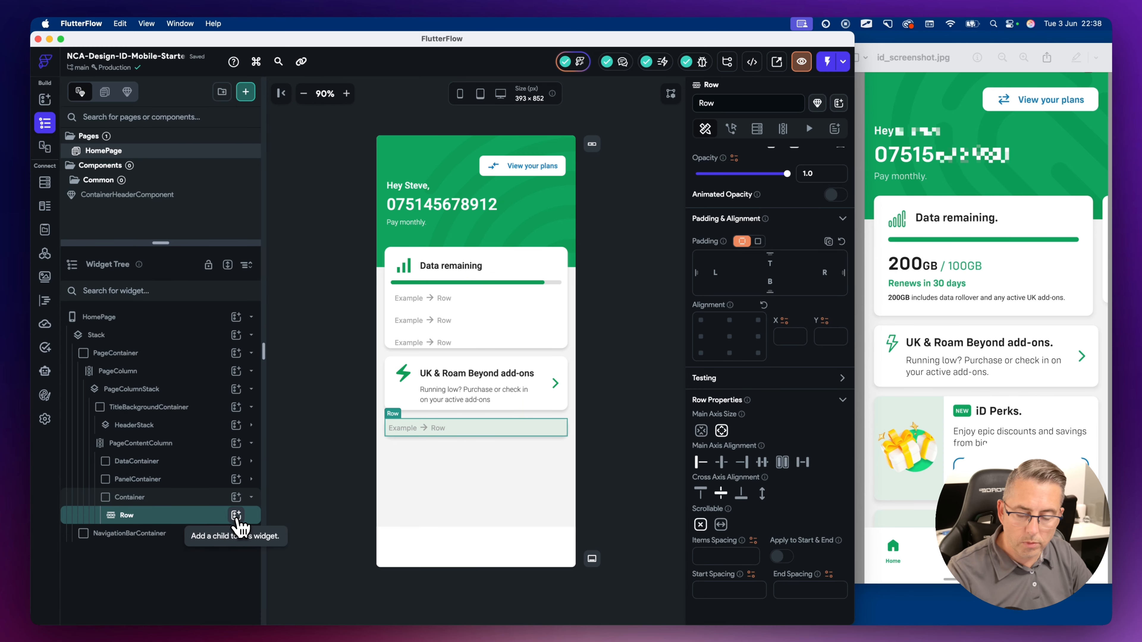
{"action": "left_click", "coordinate": [236, 517]}
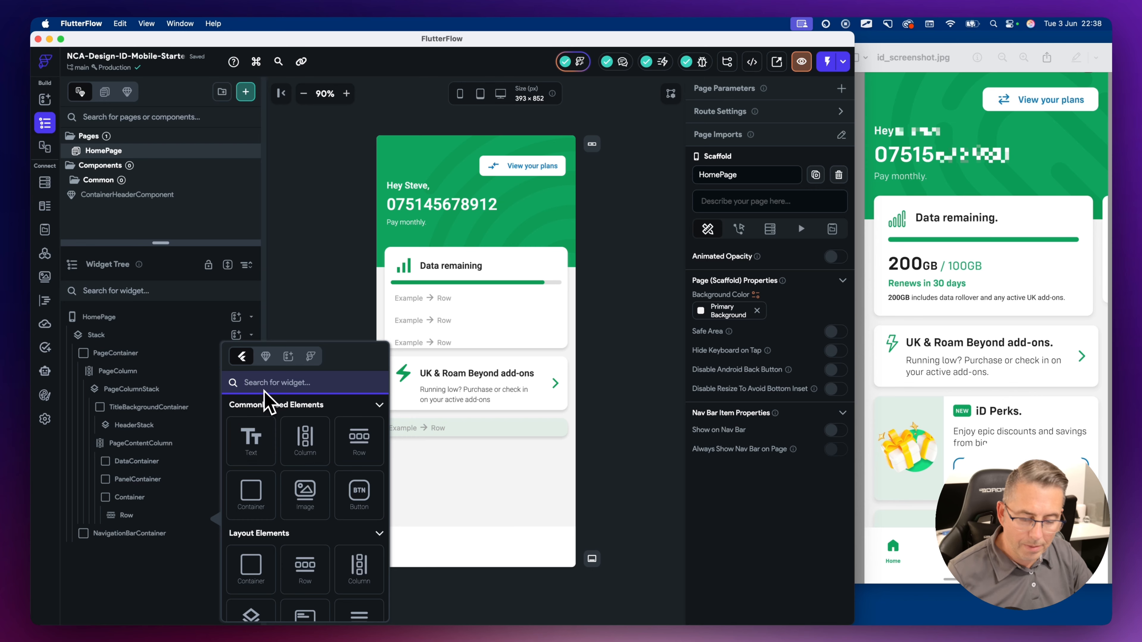
{"action": "type", "text": "image"}
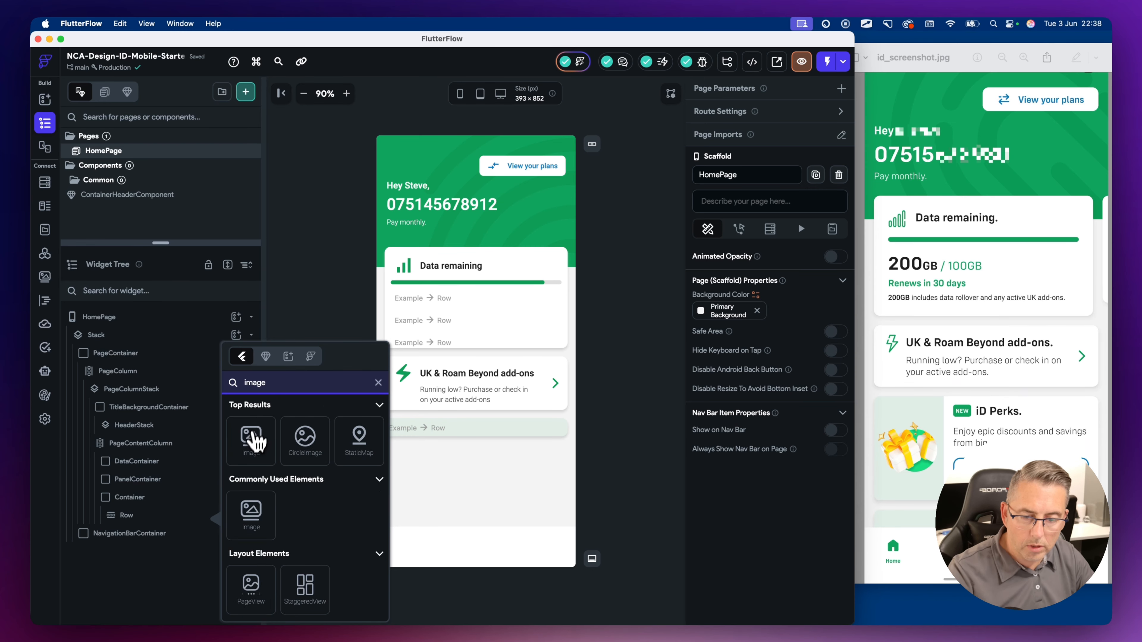
{"action": "left_click", "coordinate": [253, 440]}
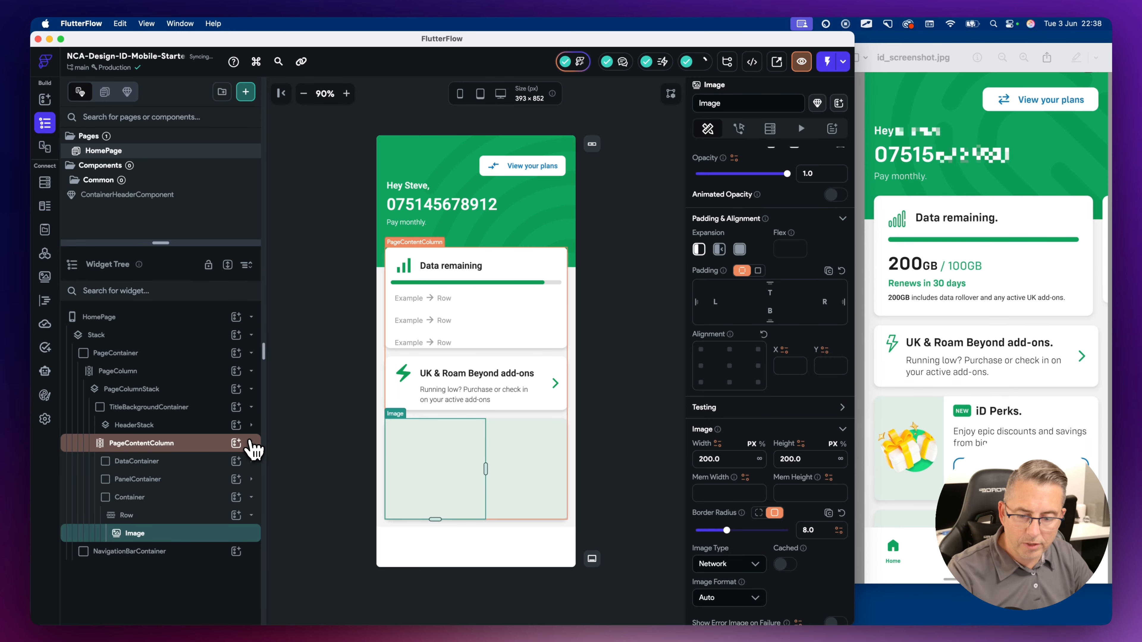
Add a column beside the image in the row and fill it with three rows
{"action": "left_click", "coordinate": [237, 515]}
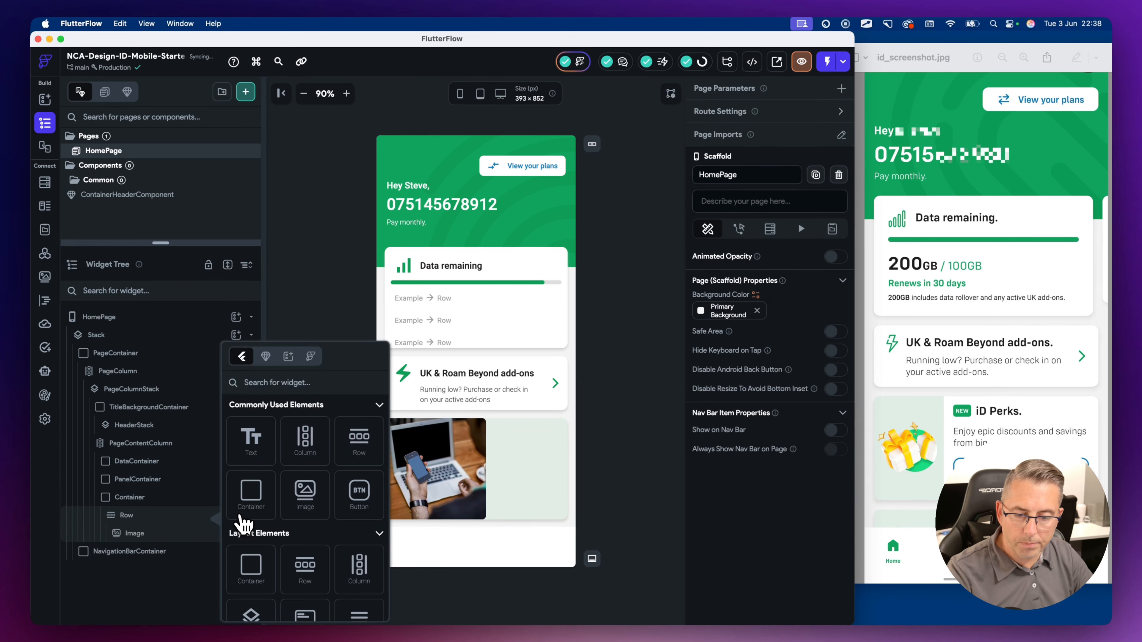
{"action": "left_click", "coordinate": [311, 450]}
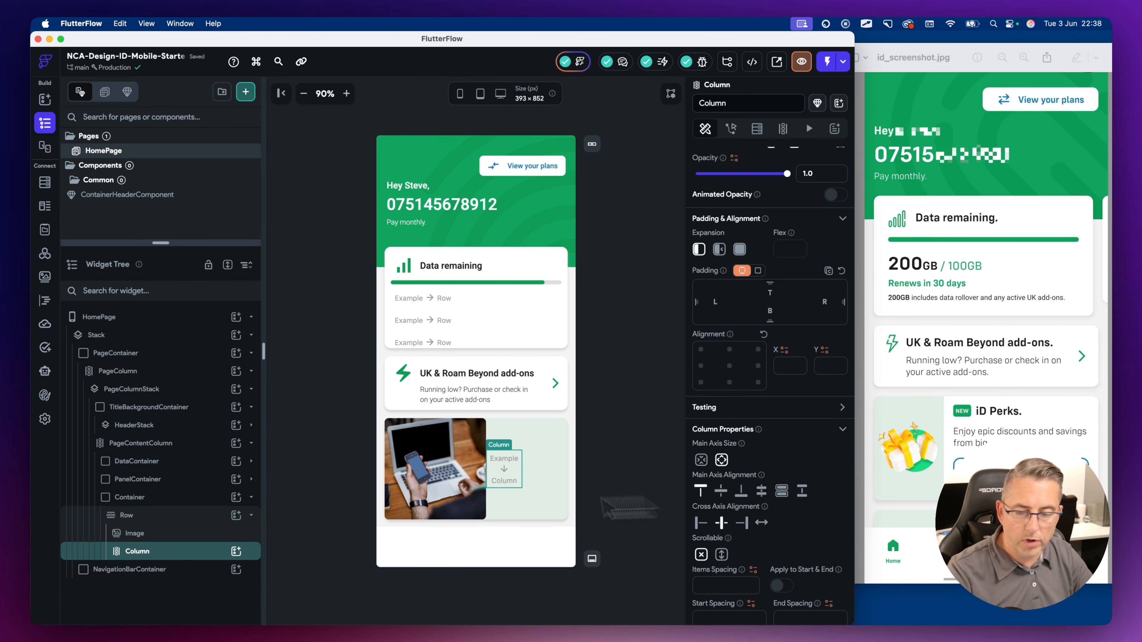
{"action": "left_click", "coordinate": [236, 552]}
{"action": "left_click", "coordinate": [356, 463]}
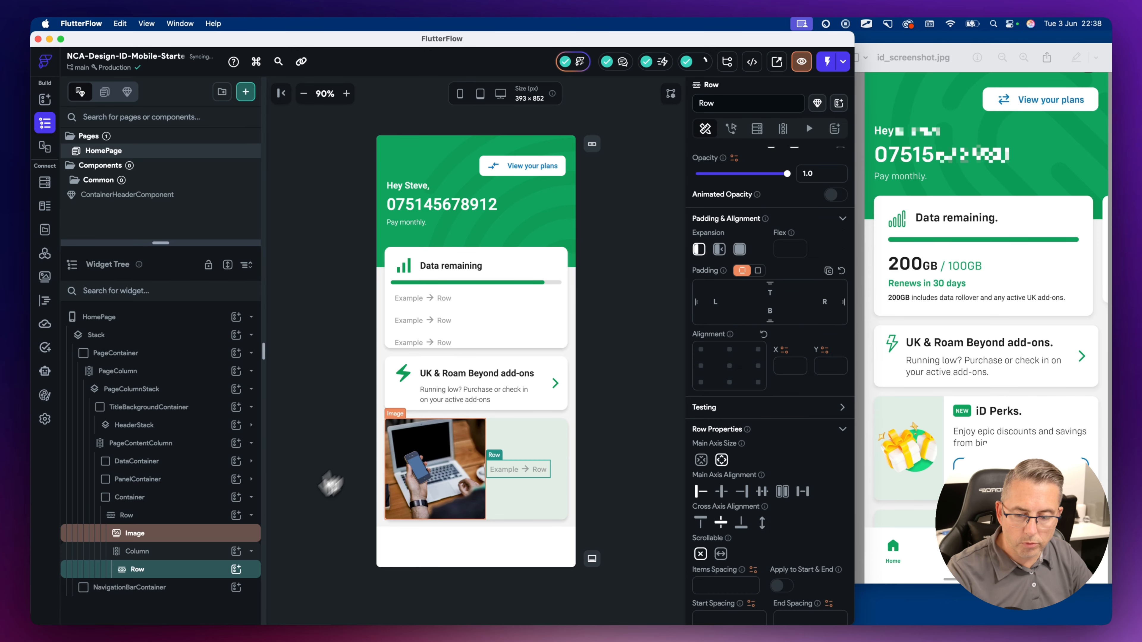
{"action": "left_click", "coordinate": [237, 568]}
{"action": "left_click", "coordinate": [359, 445]}
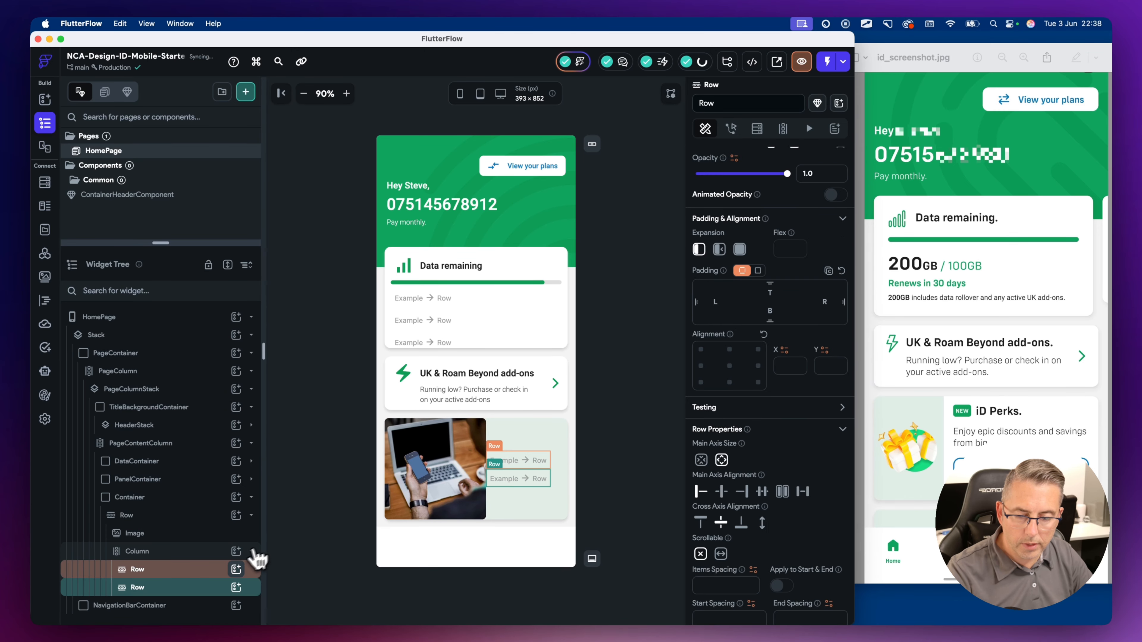
{"action": "left_click", "coordinate": [236, 551]}
{"action": "left_click", "coordinate": [358, 443]}
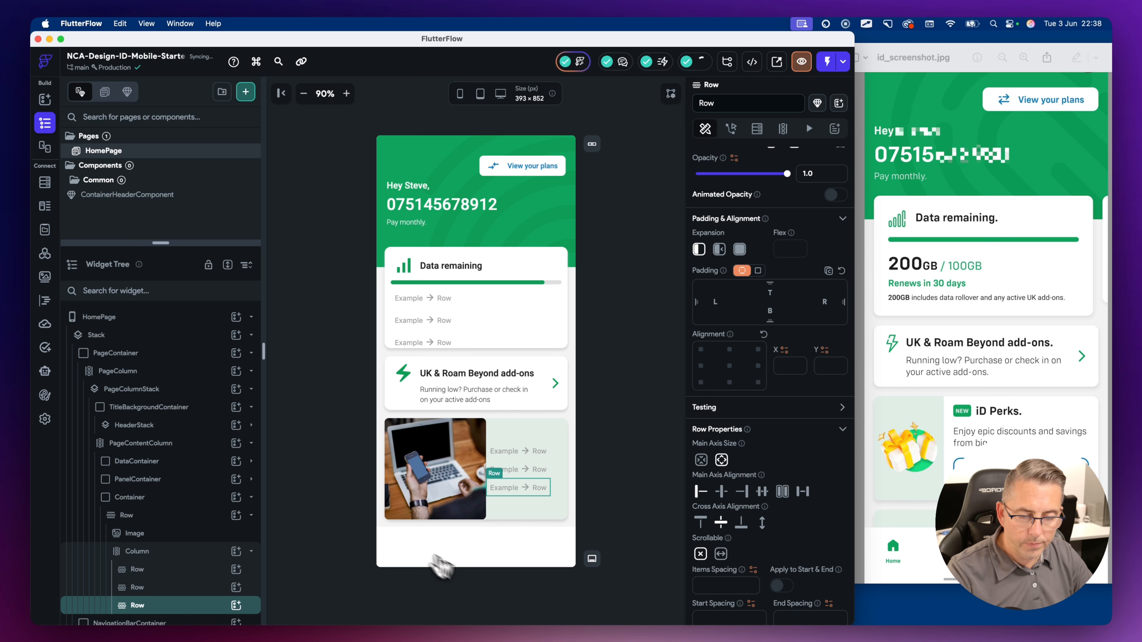
Switch the image widget's type to Asset and choose perksimage.png as its asset
{"action": "left_click", "coordinate": [137, 537]}
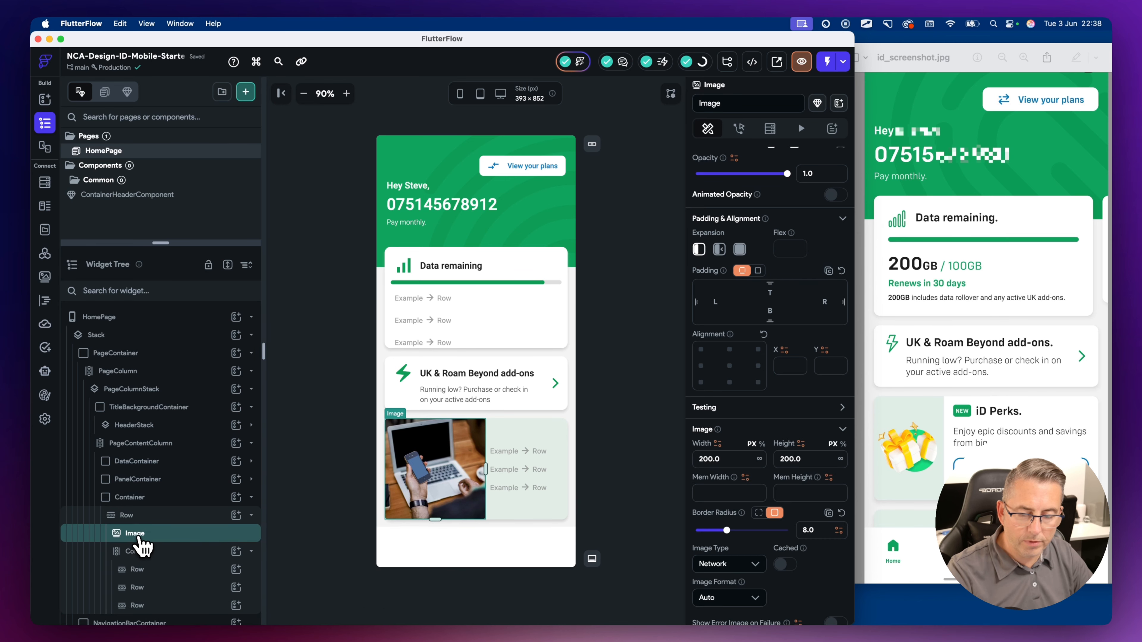
{"action": "scroll", "coordinate": [765, 513], "scroll_direction": "down", "scroll_amount": 4}
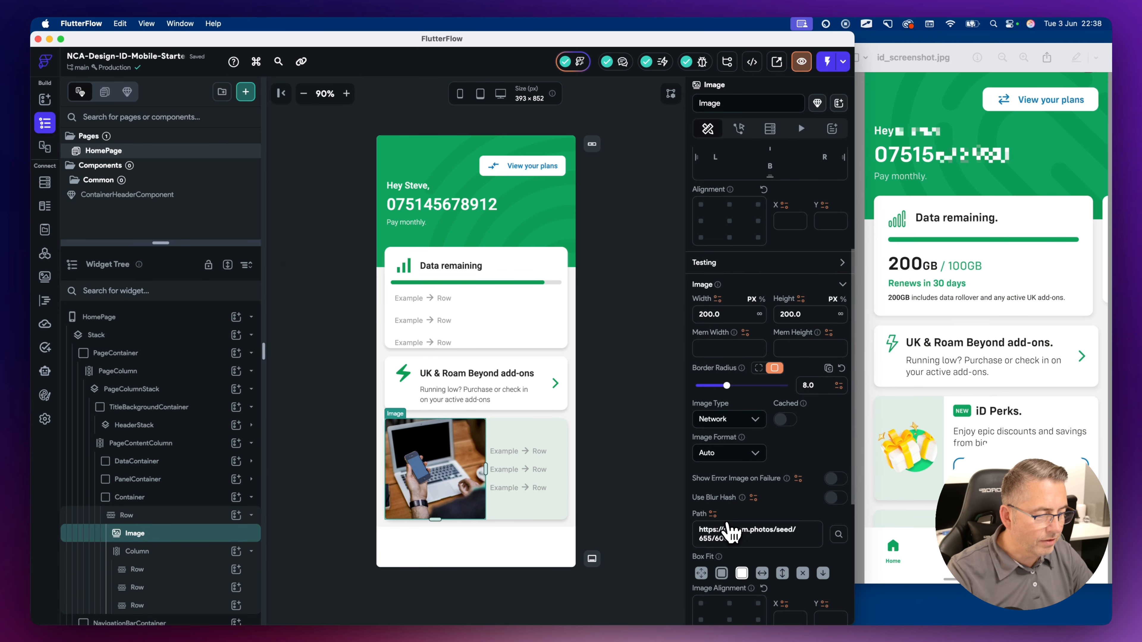
{"action": "scroll", "coordinate": [731, 532], "scroll_direction": "down", "scroll_amount": 1}
{"action": "left_click", "coordinate": [756, 373]}
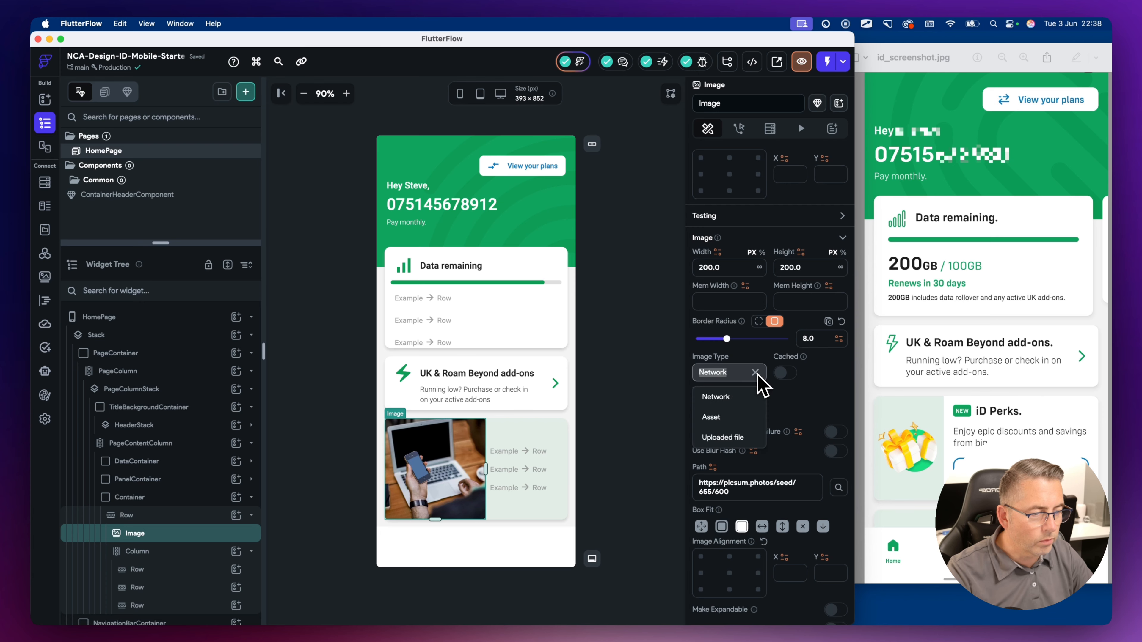
{"action": "left_click", "coordinate": [731, 421]}
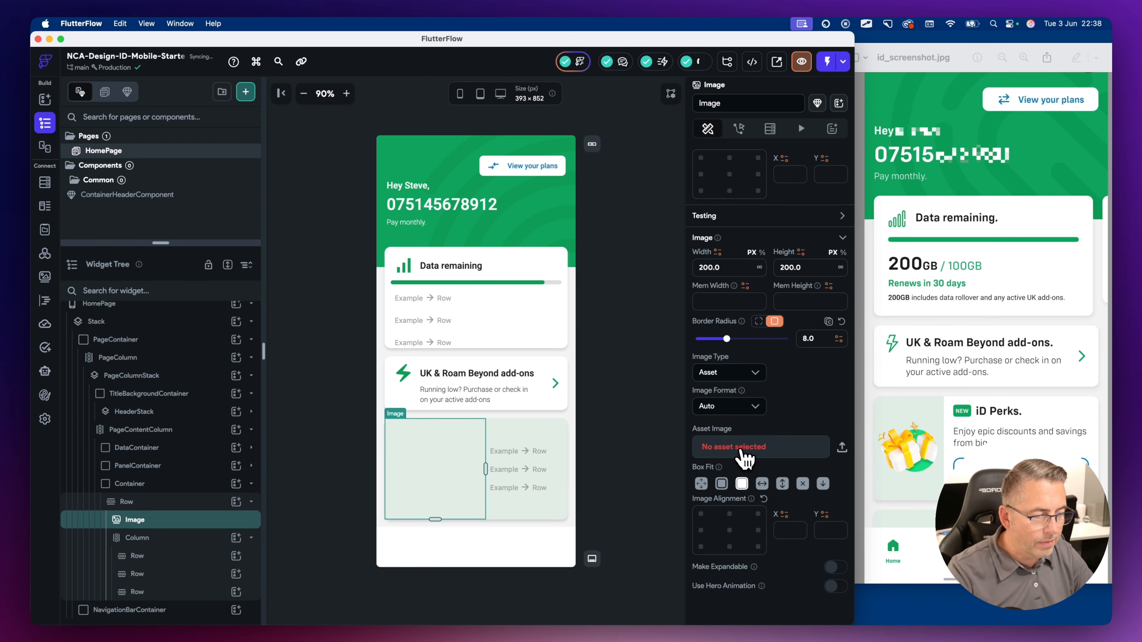
{"action": "left_click", "coordinate": [744, 458]}
{"action": "left_click", "coordinate": [727, 503]}
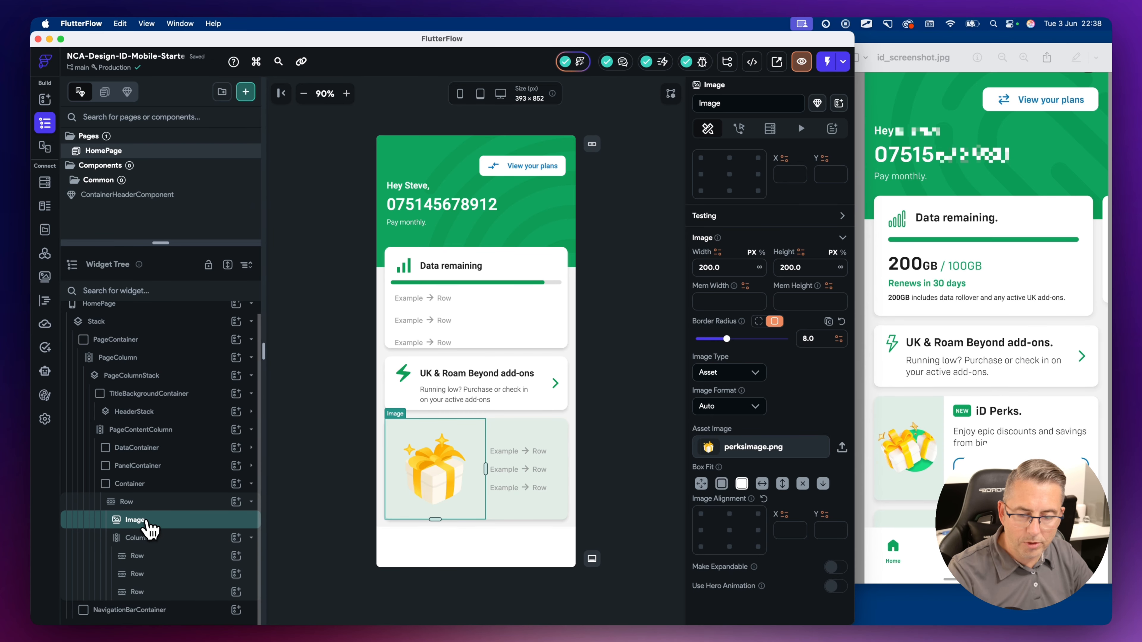
Clear the perks image's height and set its width to 80 px
{"action": "scroll", "coordinate": [790, 459], "scroll_direction": "up", "scroll_amount": 3}
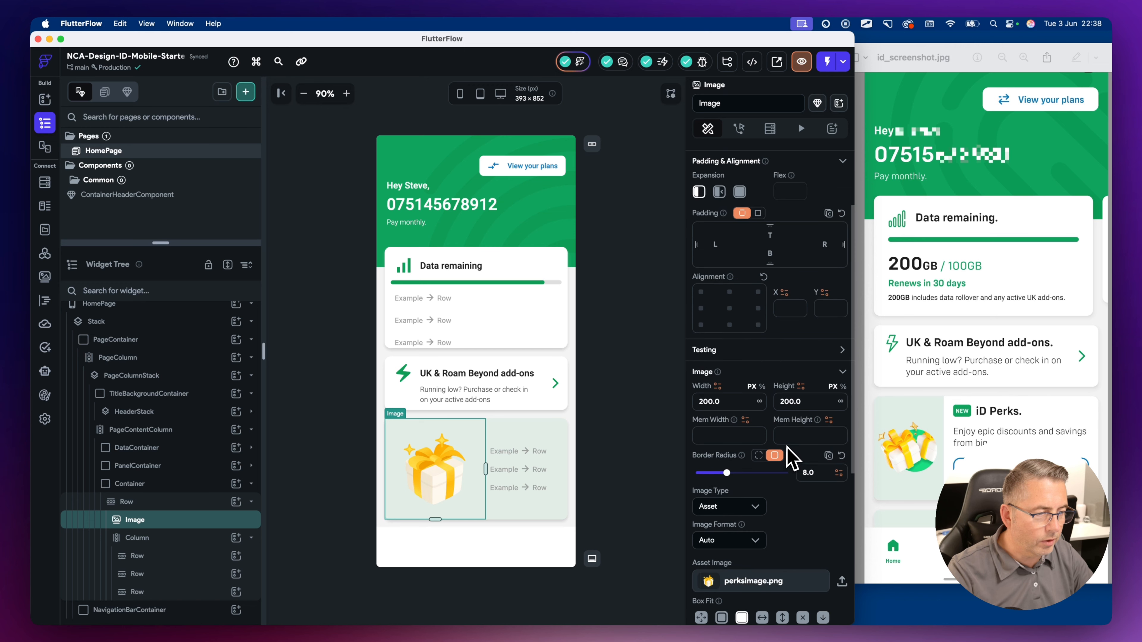
{"action": "scroll", "coordinate": [790, 461], "scroll_direction": "up", "scroll_amount": 1}
{"action": "left_click", "coordinate": [774, 417]}
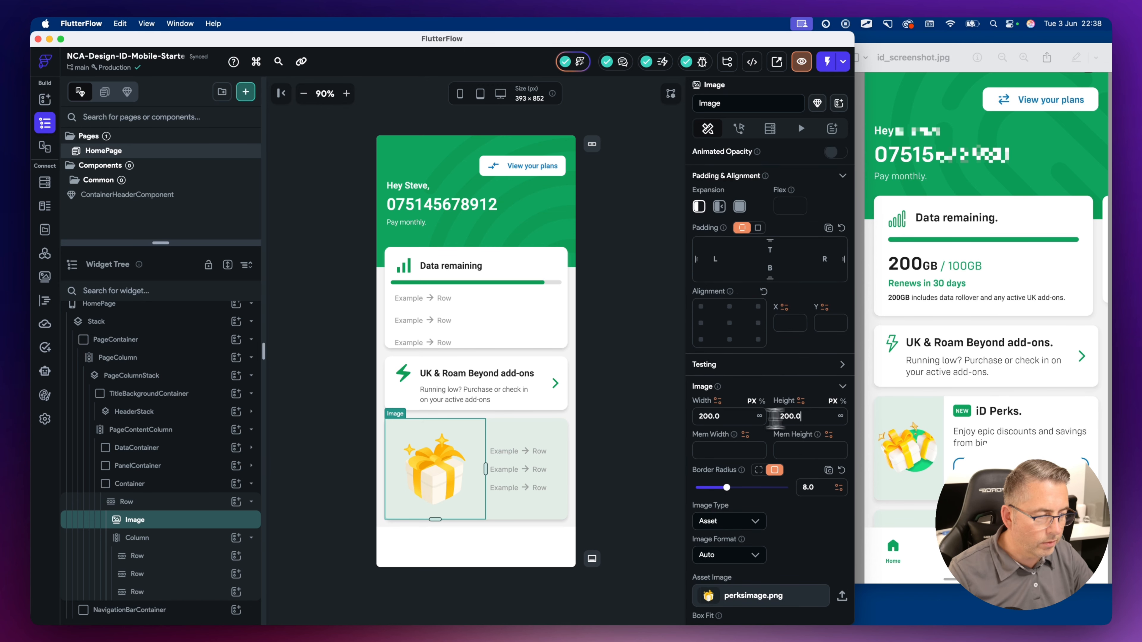
{"action": "left_click_drag", "start_coordinate": [774, 417], "coordinate": [686, 418]}
{"action": "key", "text": "BackSpace"}
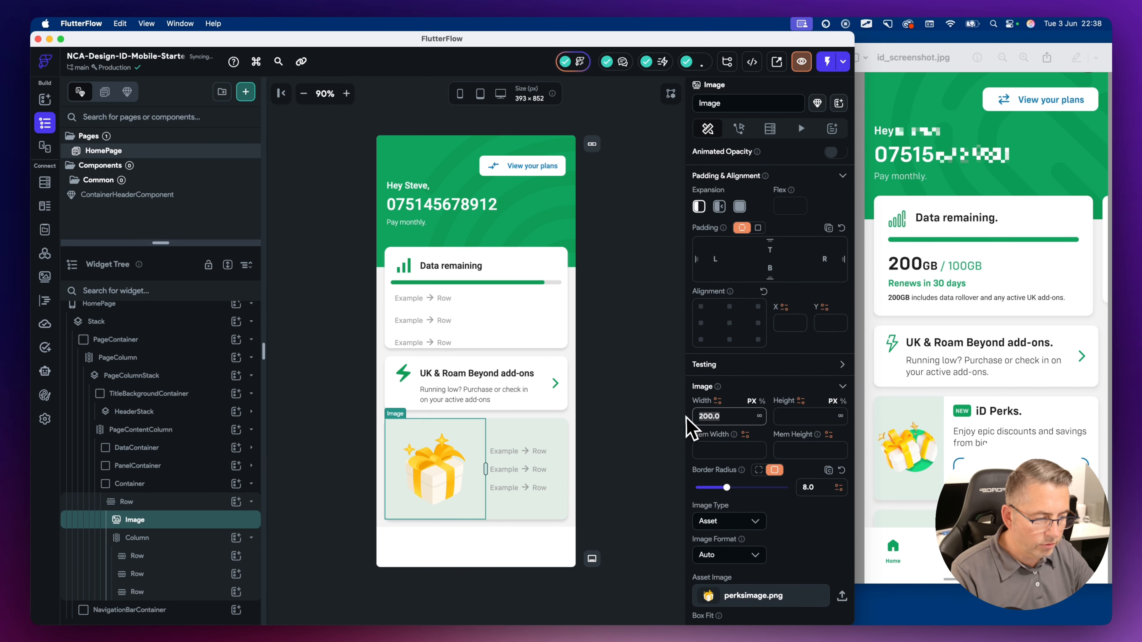
{"action": "type", "text": "80"}
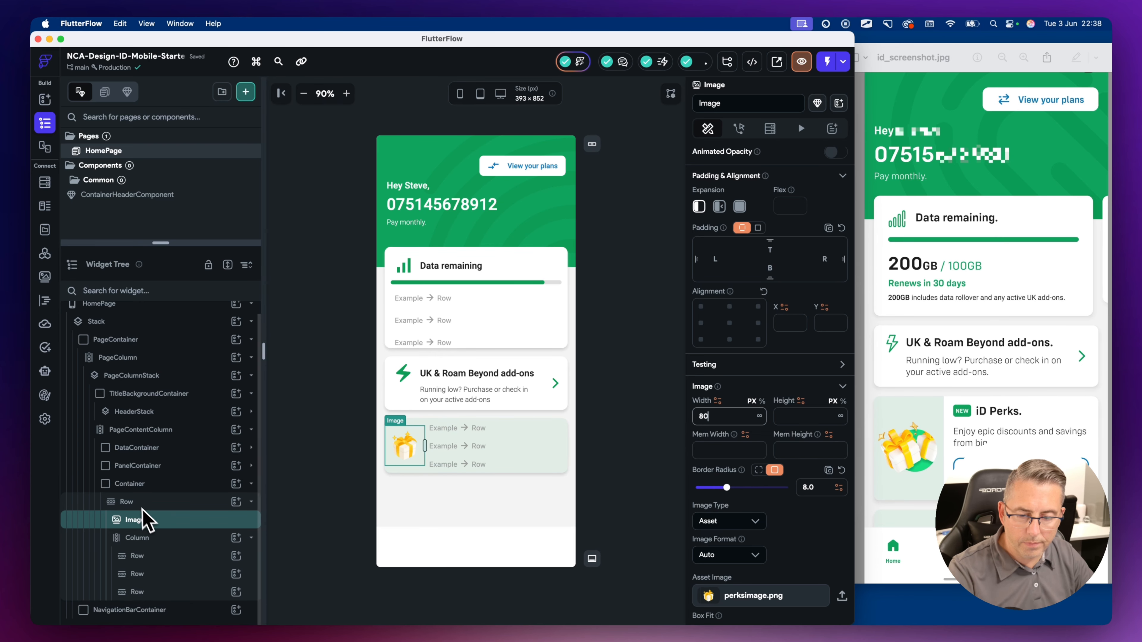
{"action": "left_click_drag", "start_coordinate": [148, 522], "coordinate": [390, 548]}
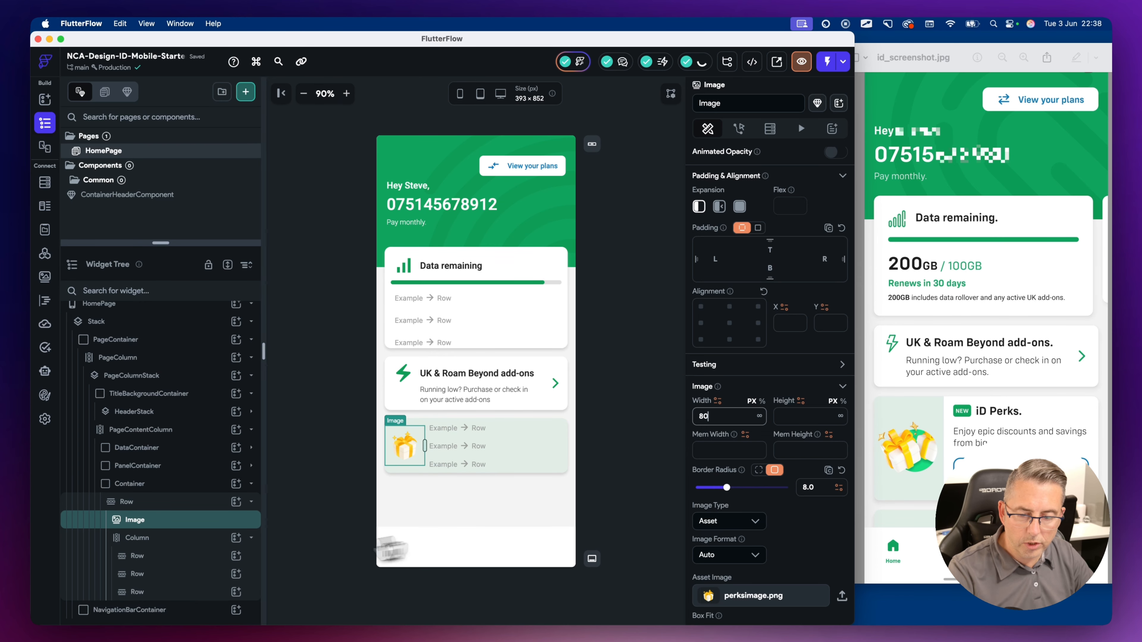
Wrap the column beside the perks image in a container
{"action": "left_click", "coordinate": [139, 540]}
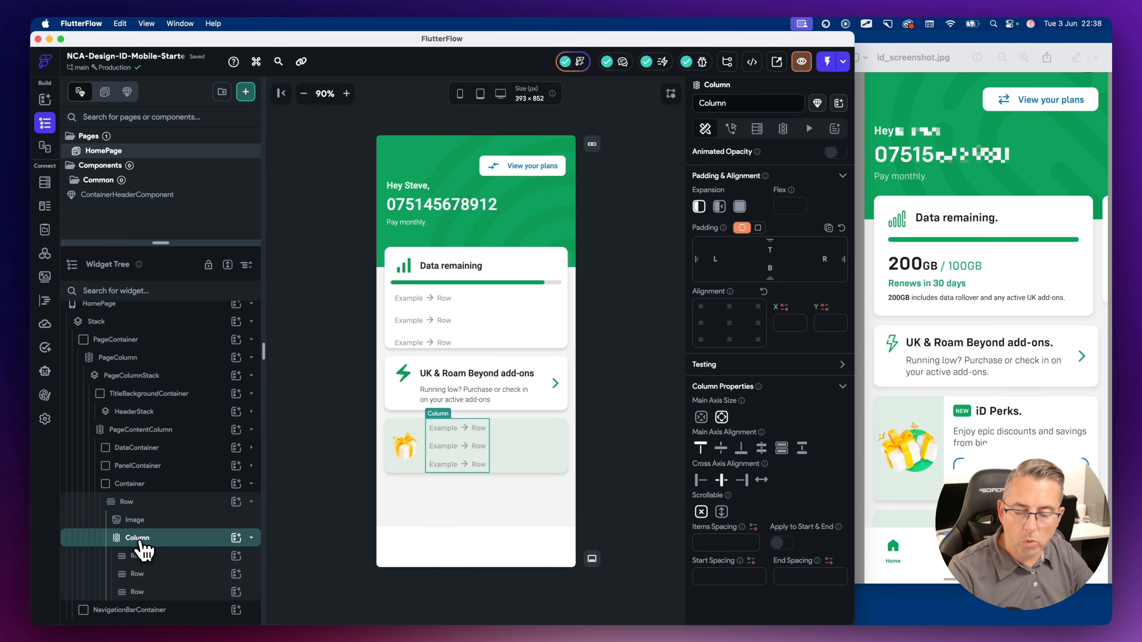
{"action": "right_click", "coordinate": [141, 543]}
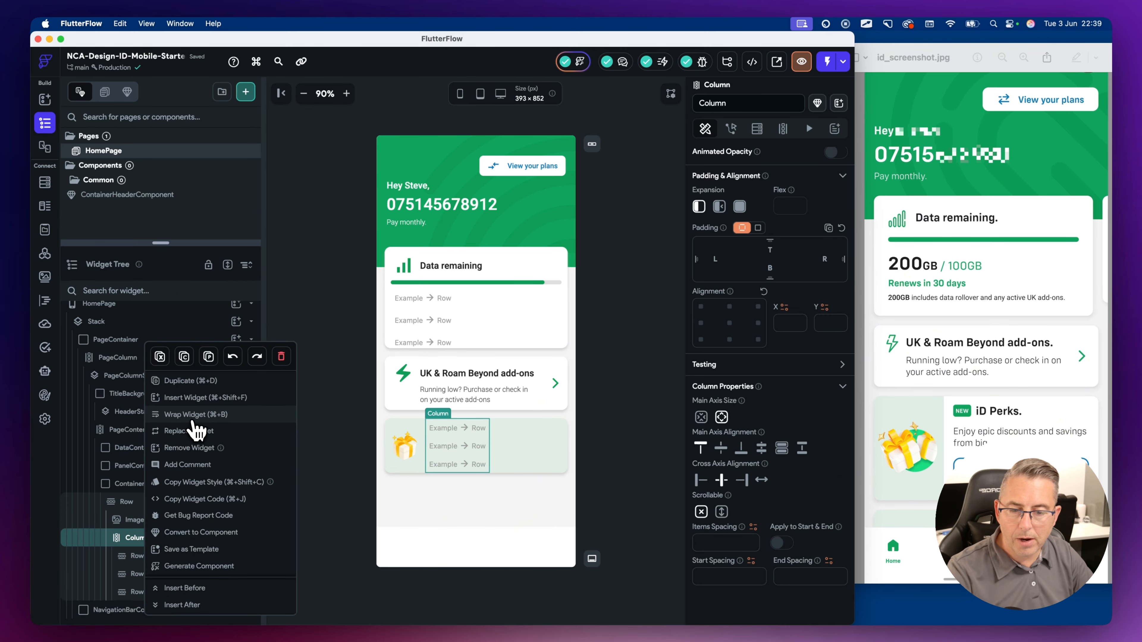
{"action": "left_click", "coordinate": [198, 430]}
{"action": "left_click", "coordinate": [371, 274]}
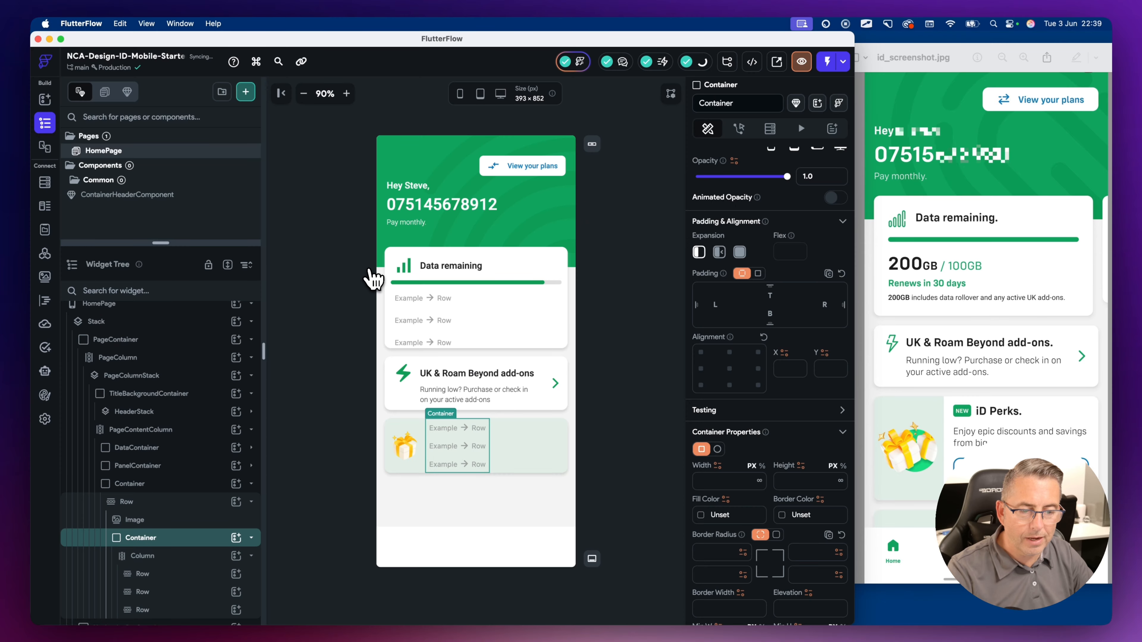
Fill the column's container with the Secondary Background colour and expand it to take up the row's remaining width
{"action": "scroll", "coordinate": [747, 509], "scroll_direction": "down", "scroll_amount": 2}
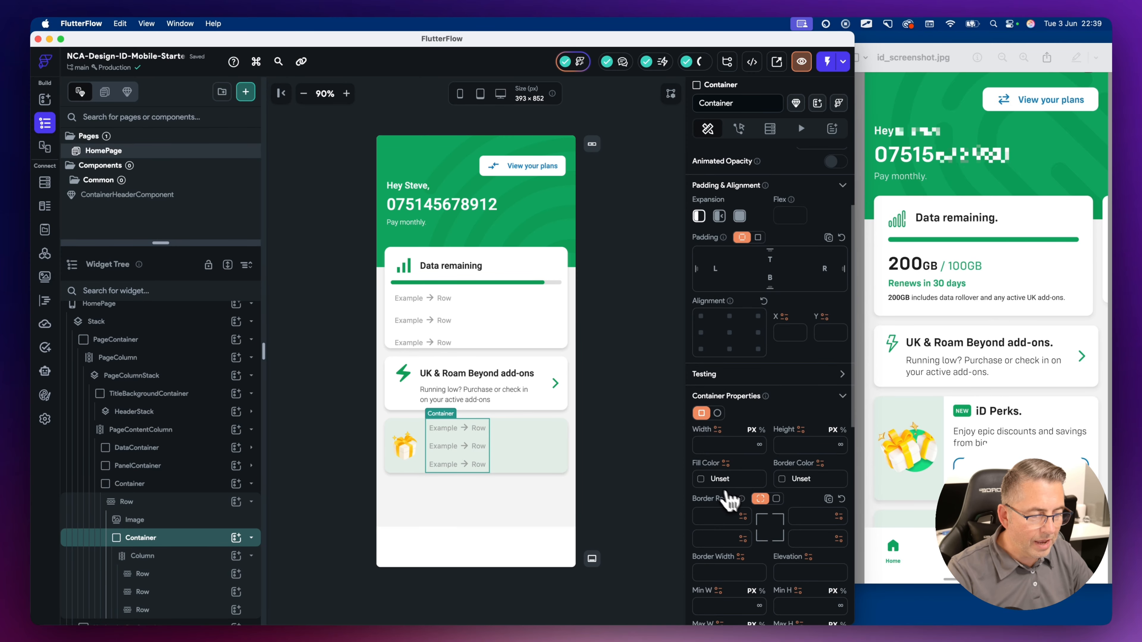
{"action": "left_click", "coordinate": [720, 479]}
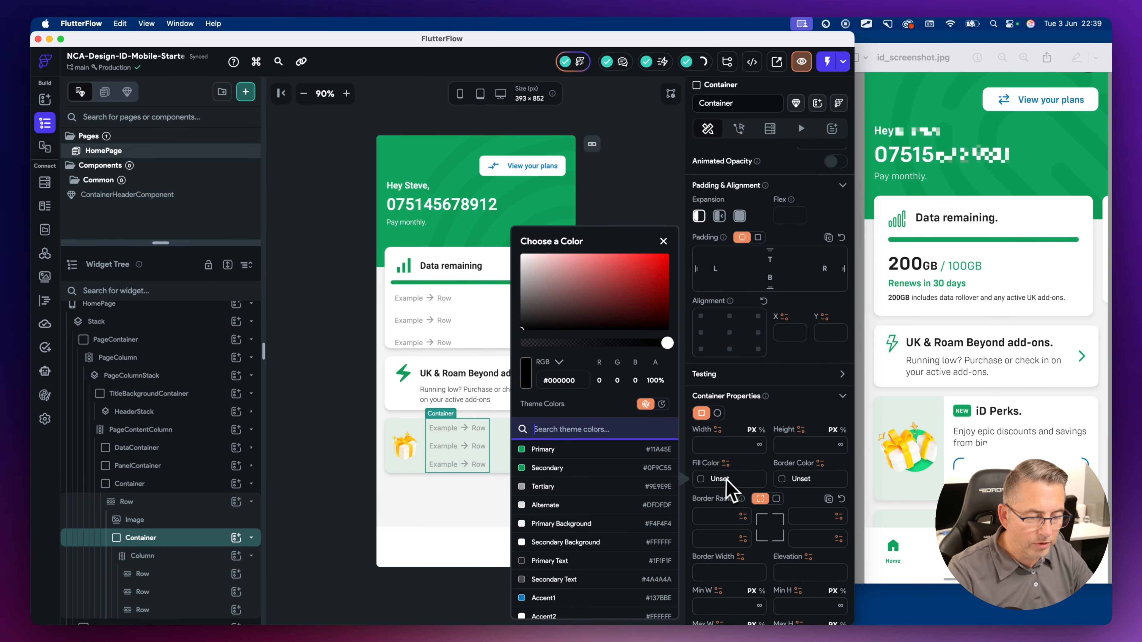
{"action": "left_click", "coordinate": [564, 542]}
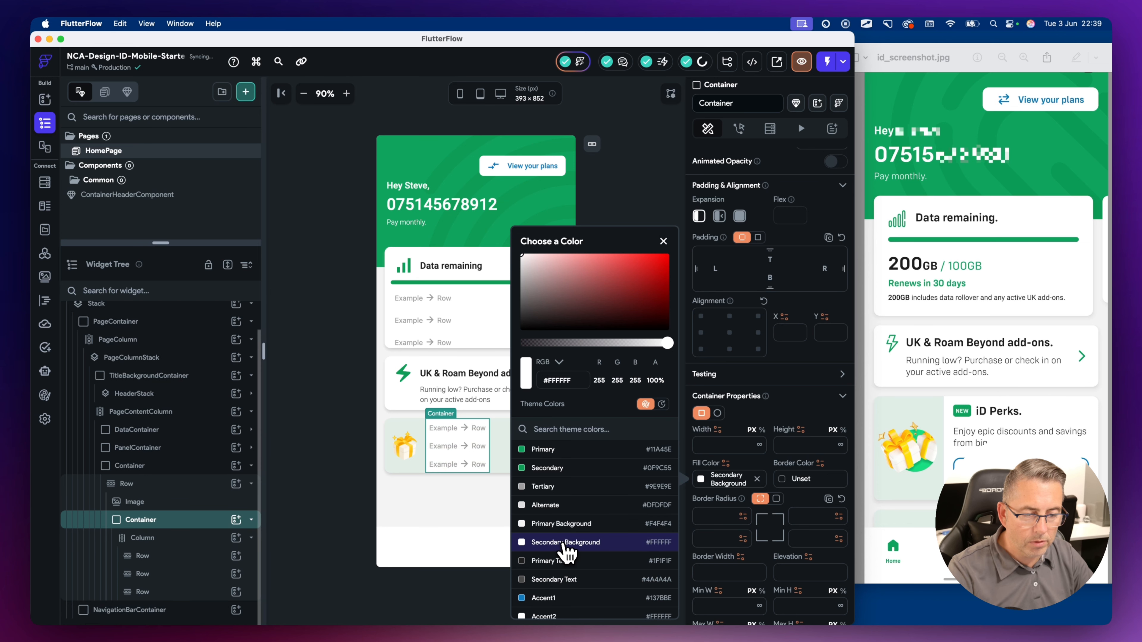
{"action": "left_click", "coordinate": [663, 242]}
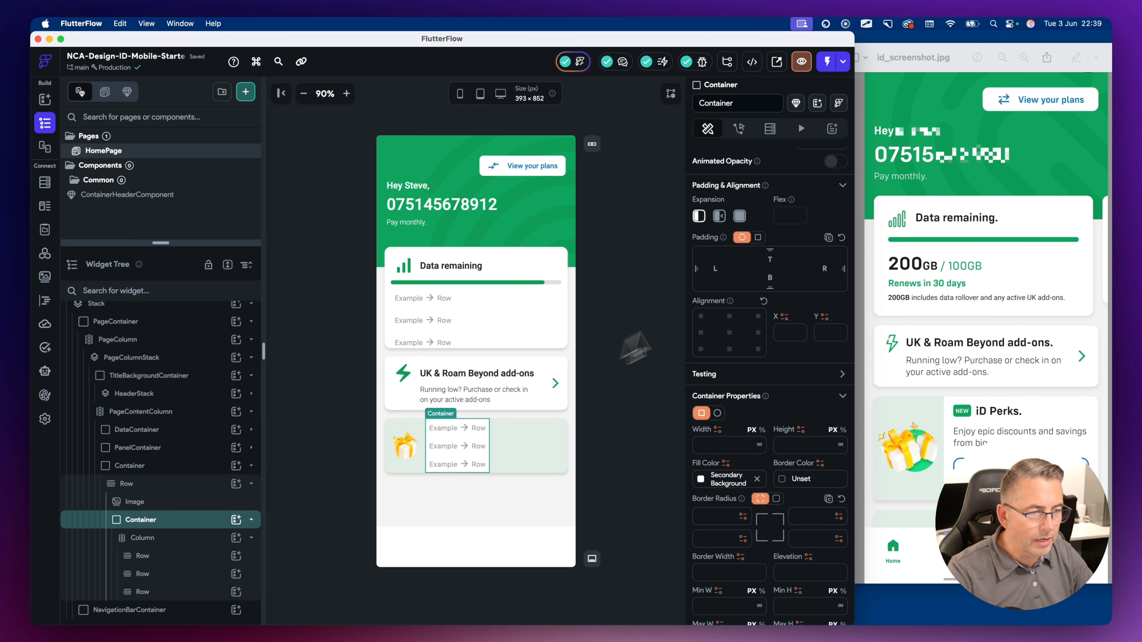
{"action": "left_click", "coordinate": [740, 217]}
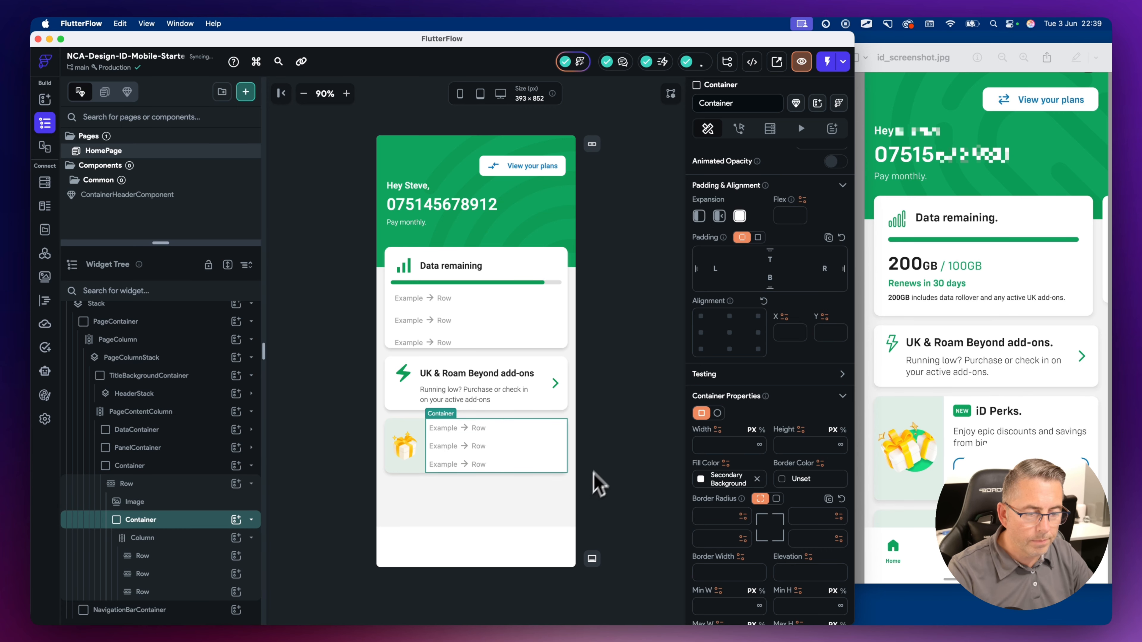
{"action": "left_click", "coordinate": [604, 468]}
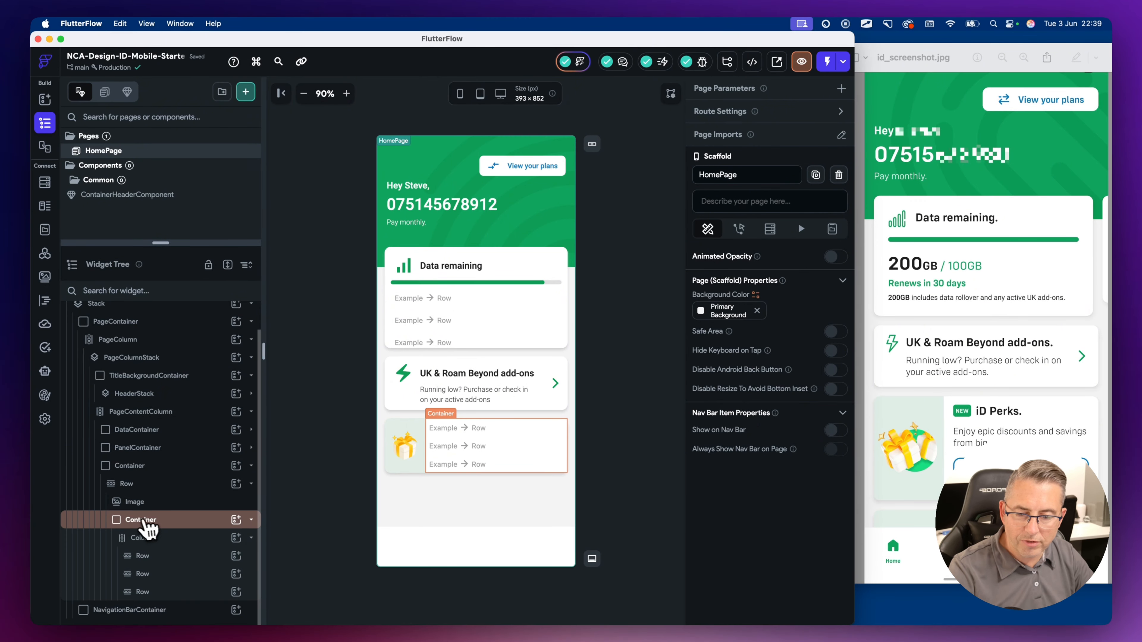
Round the top-right and bottom-right corners of the column's container with a radius of 12
{"action": "left_click", "coordinate": [137, 522]}
{"action": "scroll", "coordinate": [773, 466], "scroll_direction": "down", "scroll_amount": 4}
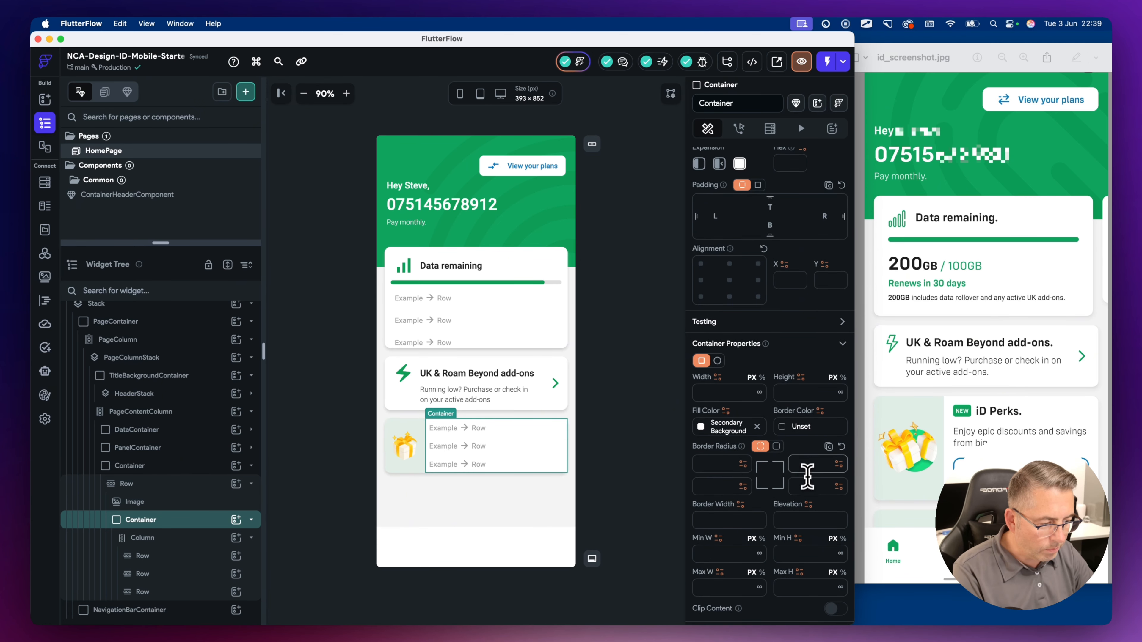
{"action": "left_click", "coordinate": [805, 485]}
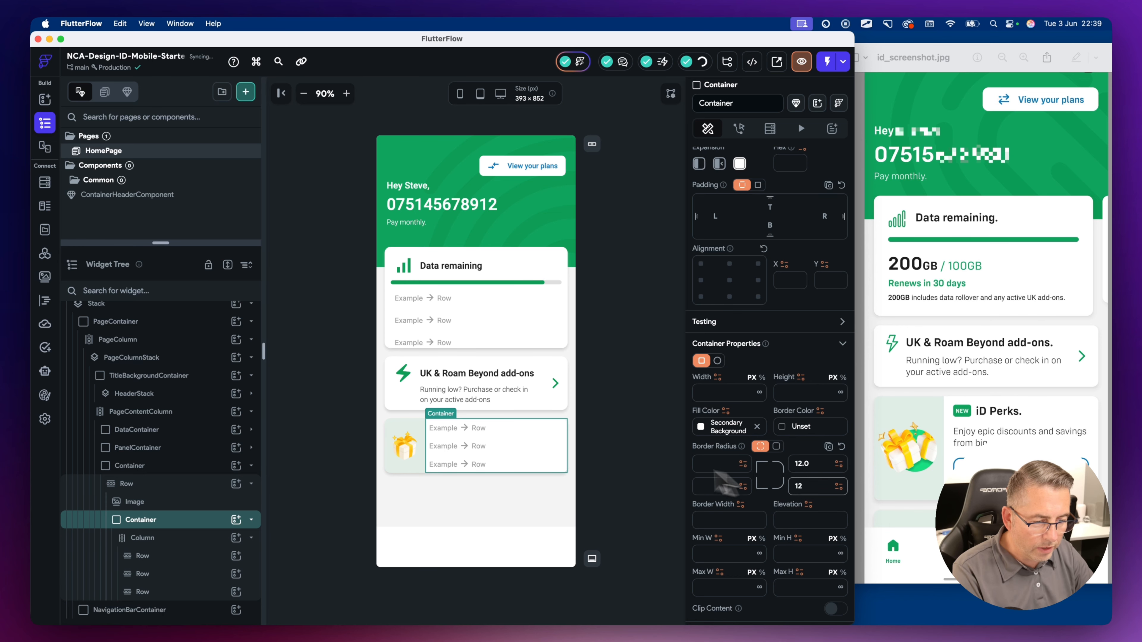
{"action": "left_click", "coordinate": [614, 452]}
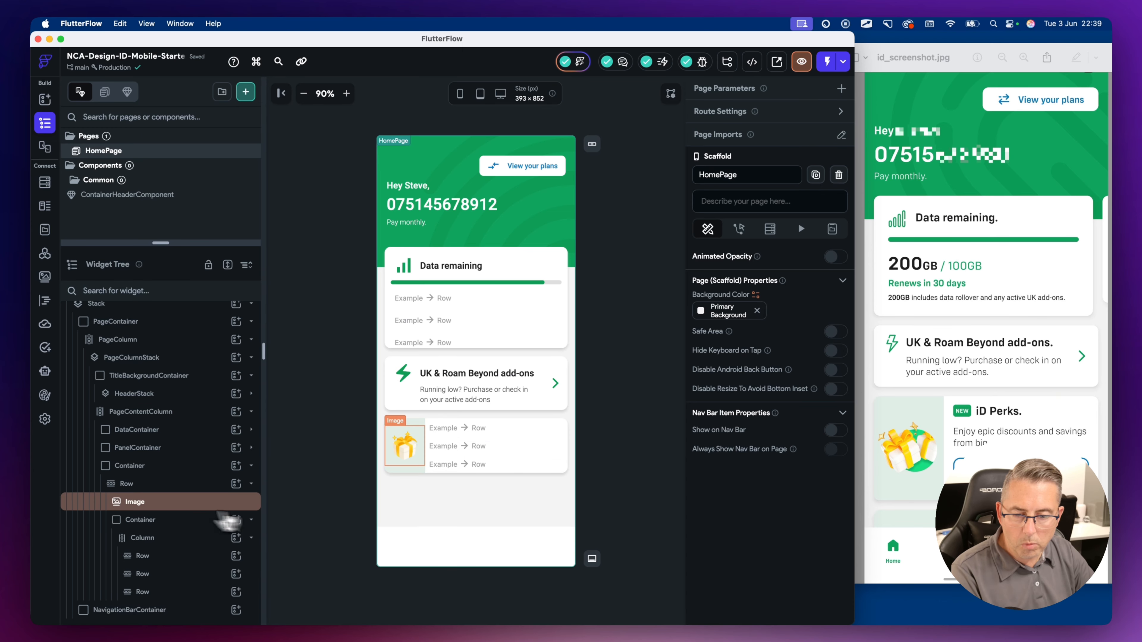
Wrap the perks image in its own container
{"action": "left_click", "coordinate": [143, 502]}
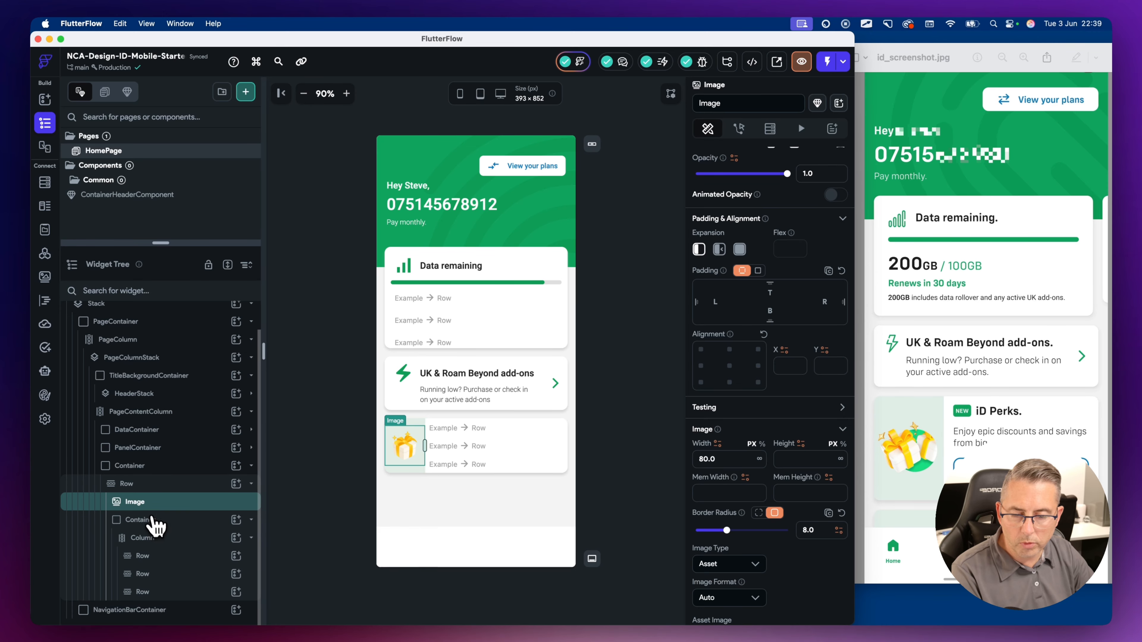
{"action": "right_click", "coordinate": [150, 503]}
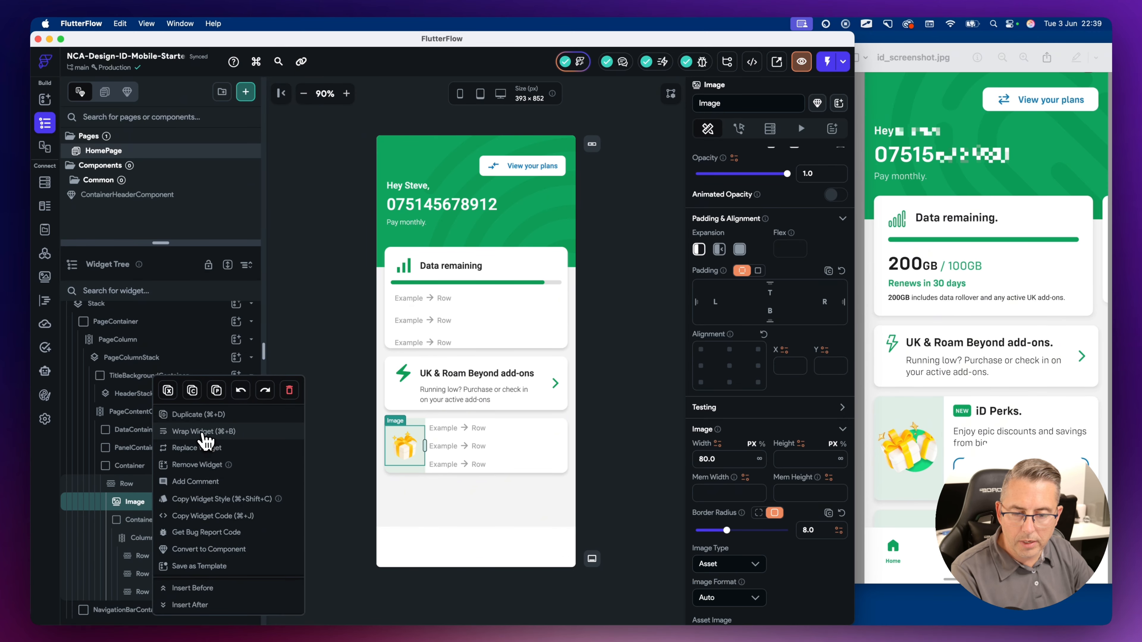
{"action": "left_click", "coordinate": [216, 432]}
{"action": "left_click", "coordinate": [356, 279]}
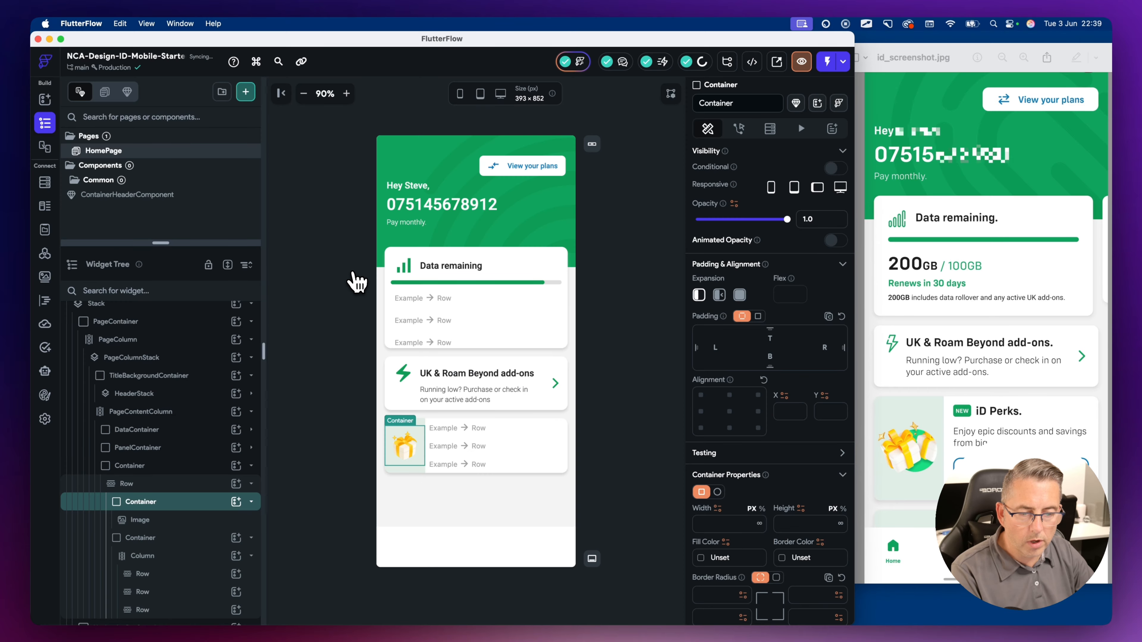
Set the width of the image's container to 120 px after trying 150 px
{"action": "scroll", "coordinate": [760, 533], "scroll_direction": "down", "scroll_amount": 2}
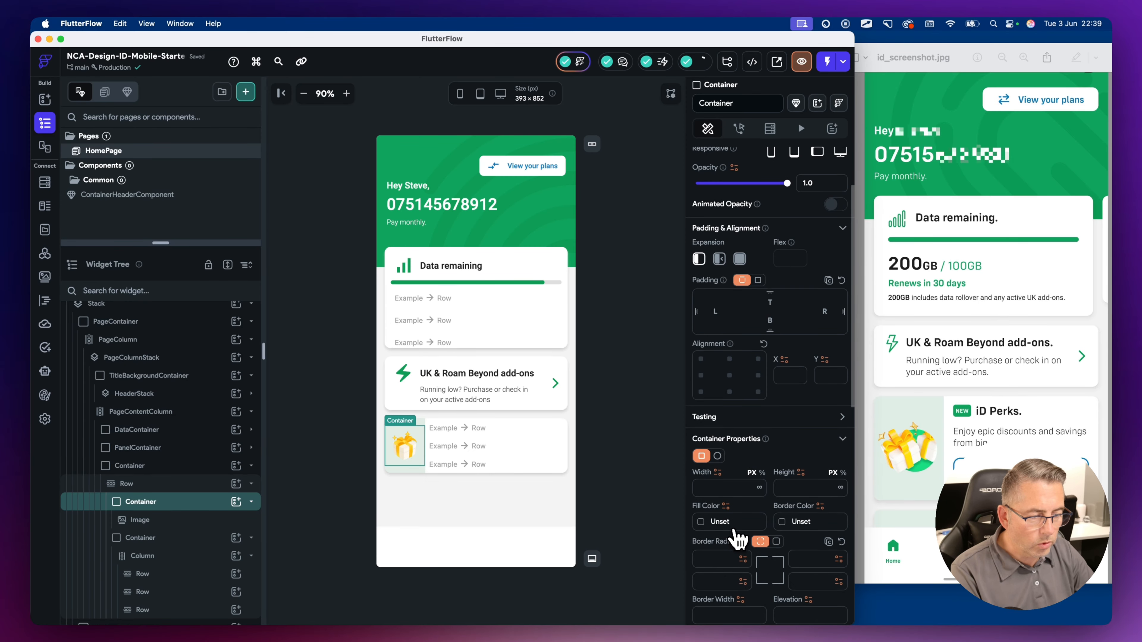
{"action": "left_click", "coordinate": [719, 488]}
{"action": "type", "text": "150"}
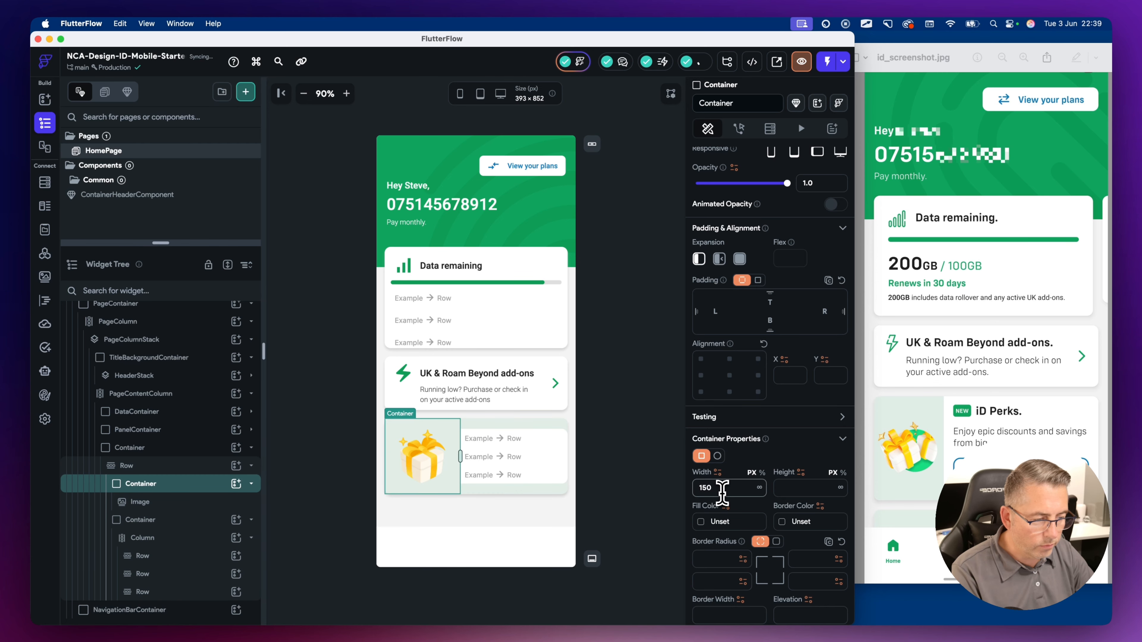
{"action": "type", "text": "120"}
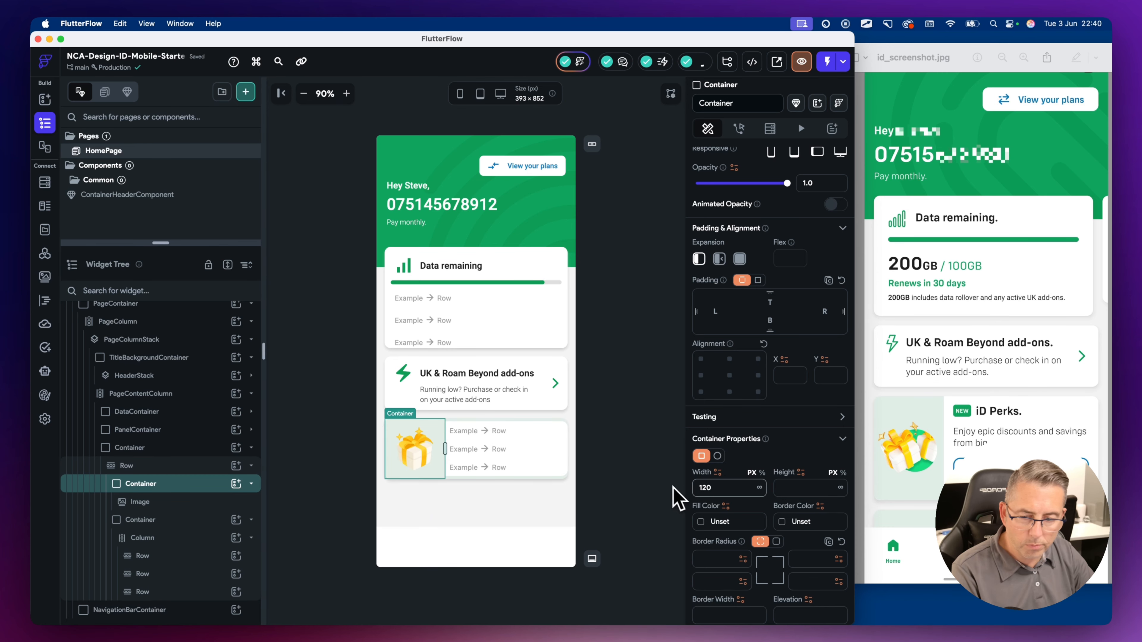
Try a height of 200 px on the container around the column
{"action": "left_click", "coordinate": [155, 523]}
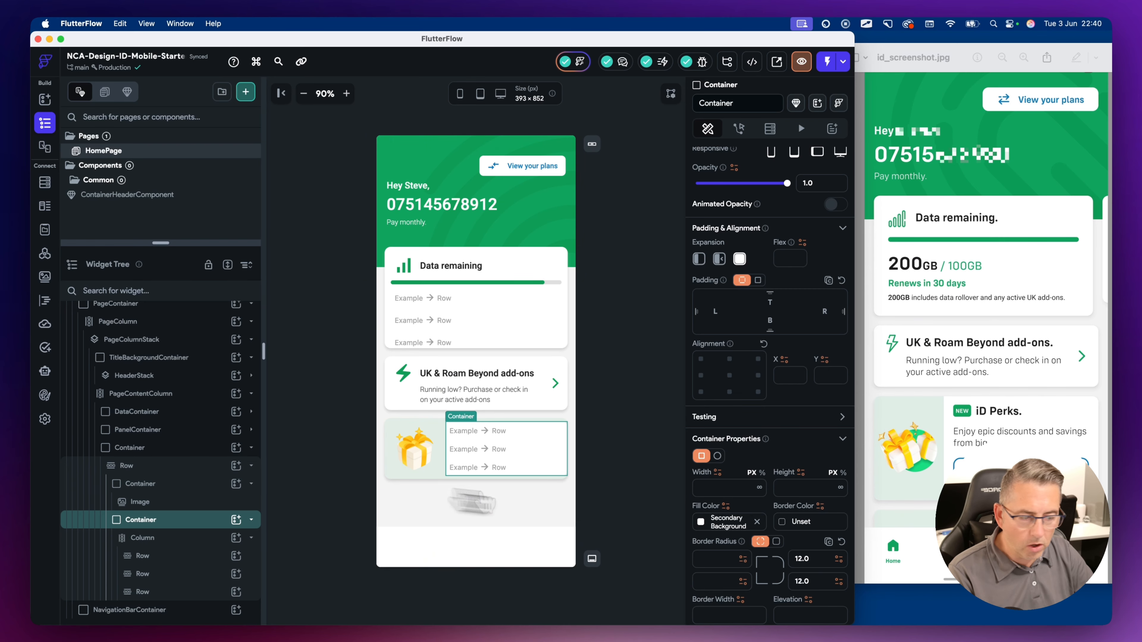
{"action": "left_click", "coordinate": [801, 488]}
{"action": "type", "text": "200"}
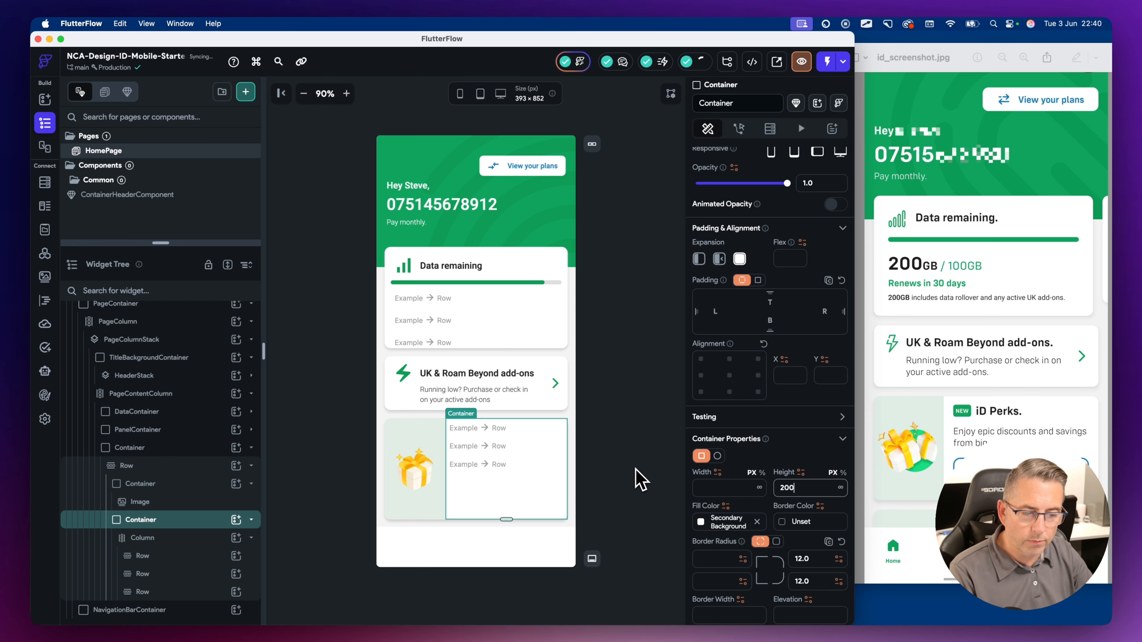
{"action": "left_click", "coordinate": [637, 477]}
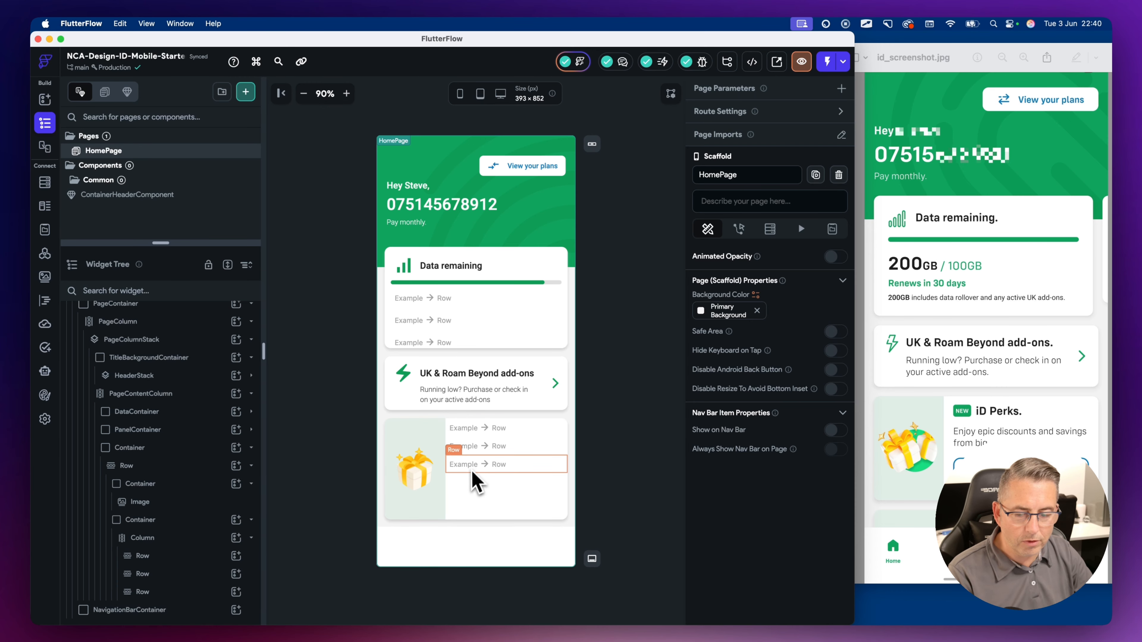
Clear the height of the container around the column
{"action": "left_click", "coordinate": [143, 522]}
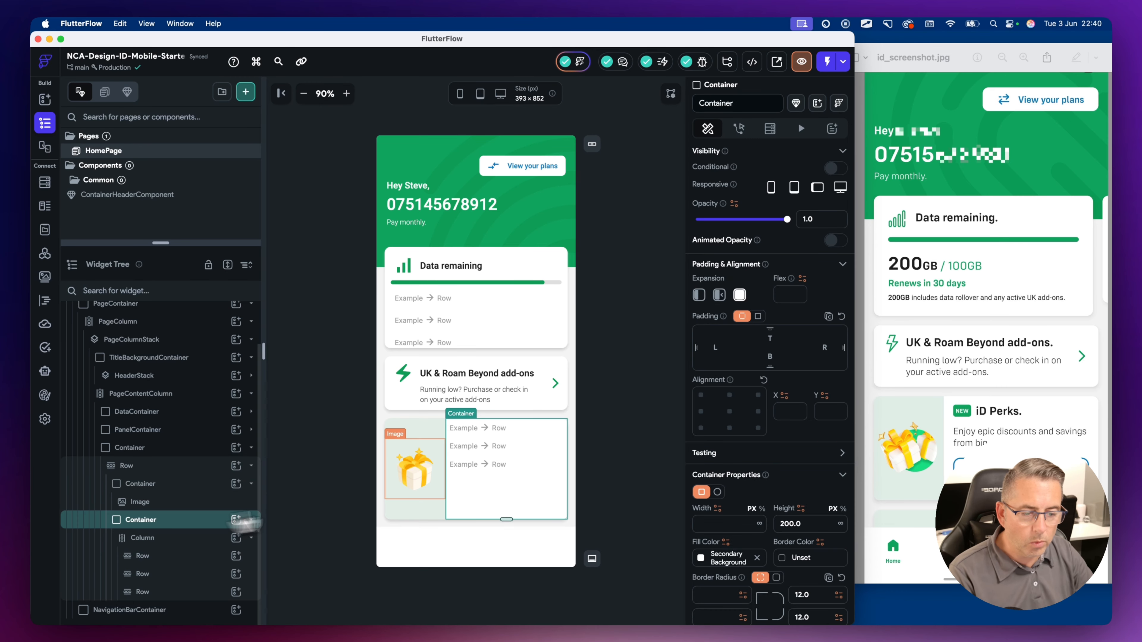
{"action": "double_click", "coordinate": [791, 527]}
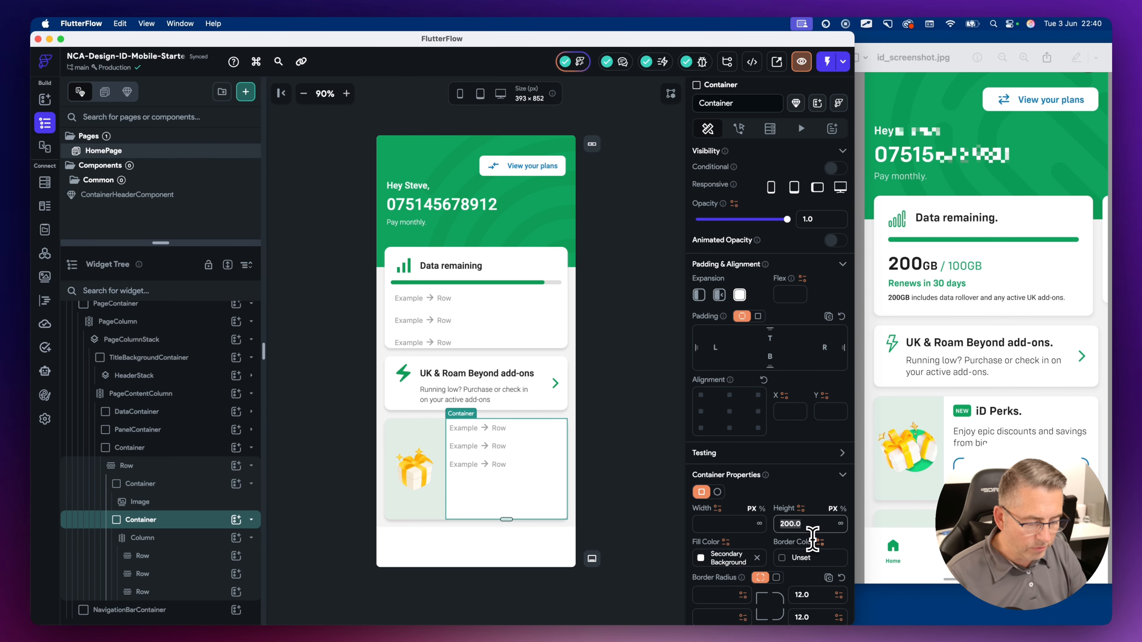
{"action": "key", "text": "BackSpace"}
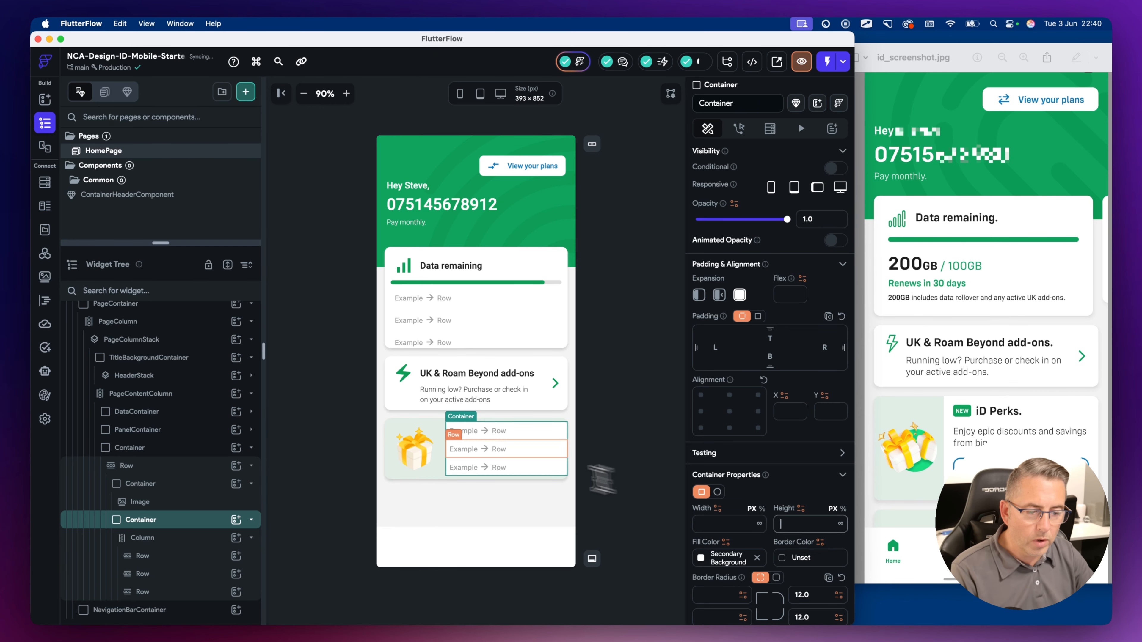
{"action": "left_click", "coordinate": [177, 557]}
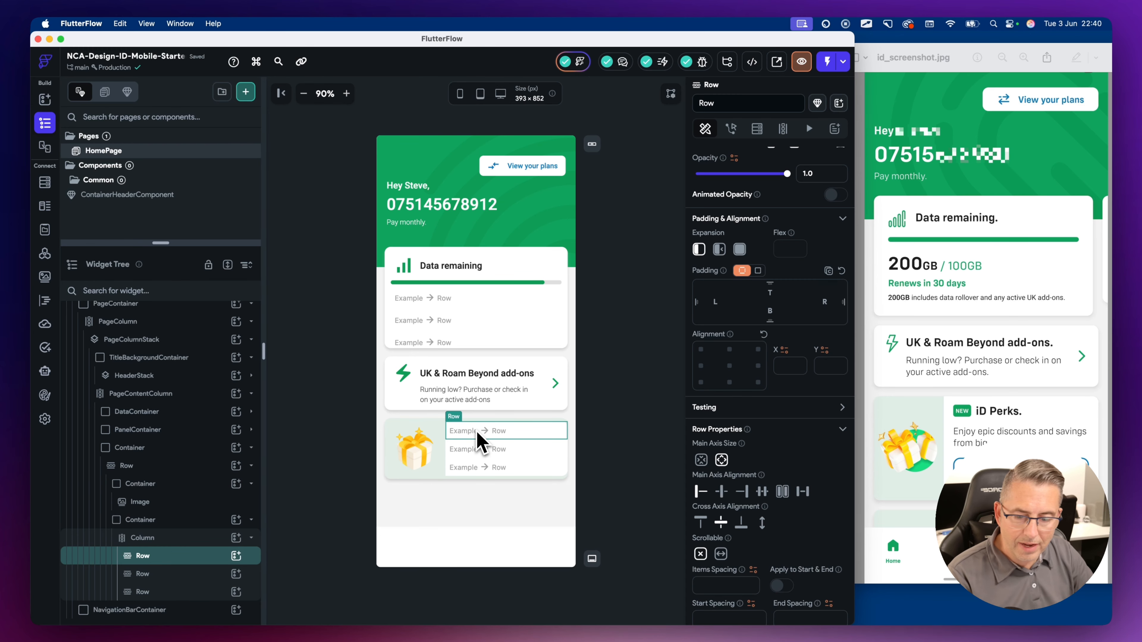
{"action": "left_click", "coordinate": [236, 574]}
{"action": "left_click", "coordinate": [612, 426]}
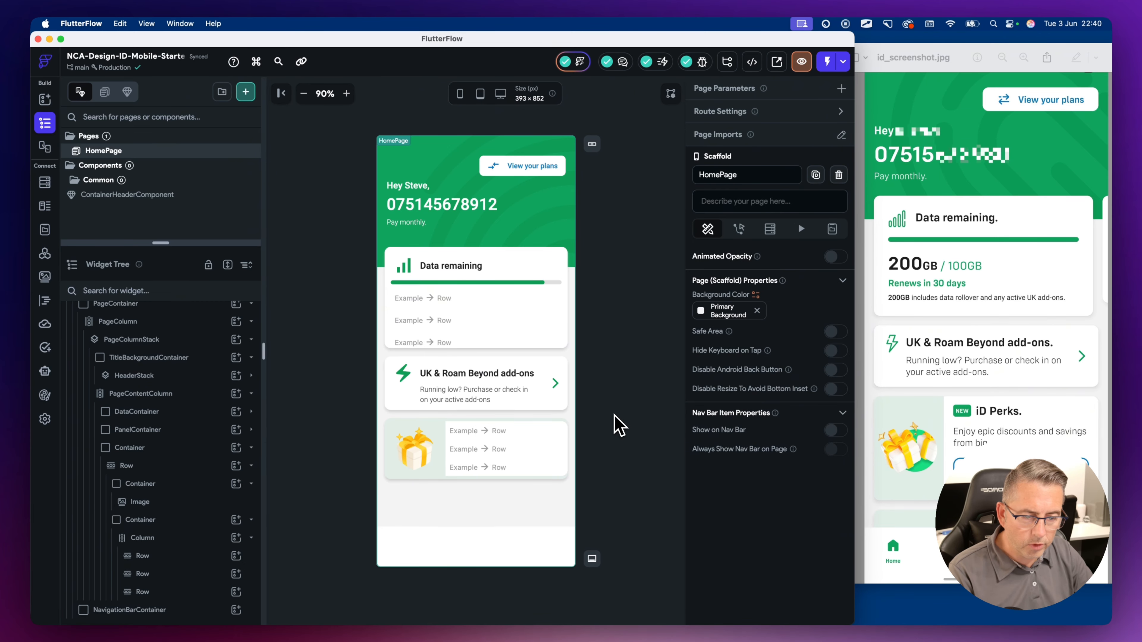
Copy the "Running low? Purchase or check in on your active add-ons" text into the second row of the perks card's column
{"action": "left_click", "coordinate": [471, 397]}
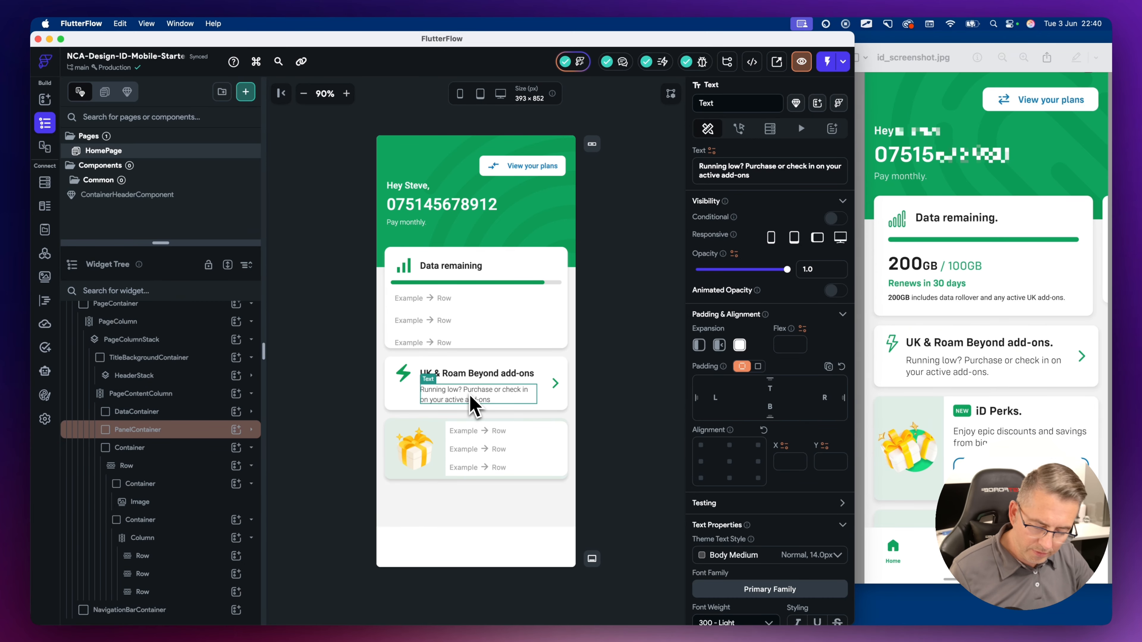
{"action": "key", "text": "super+c"}
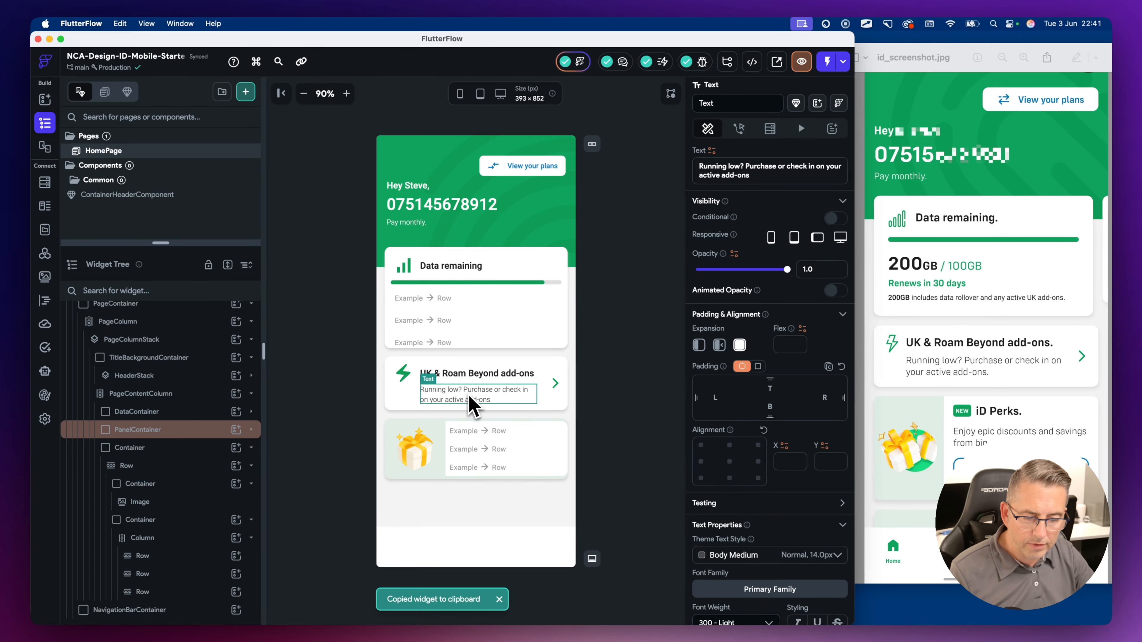
{"action": "left_click", "coordinate": [193, 575]}
{"action": "key", "text": "super+v"}
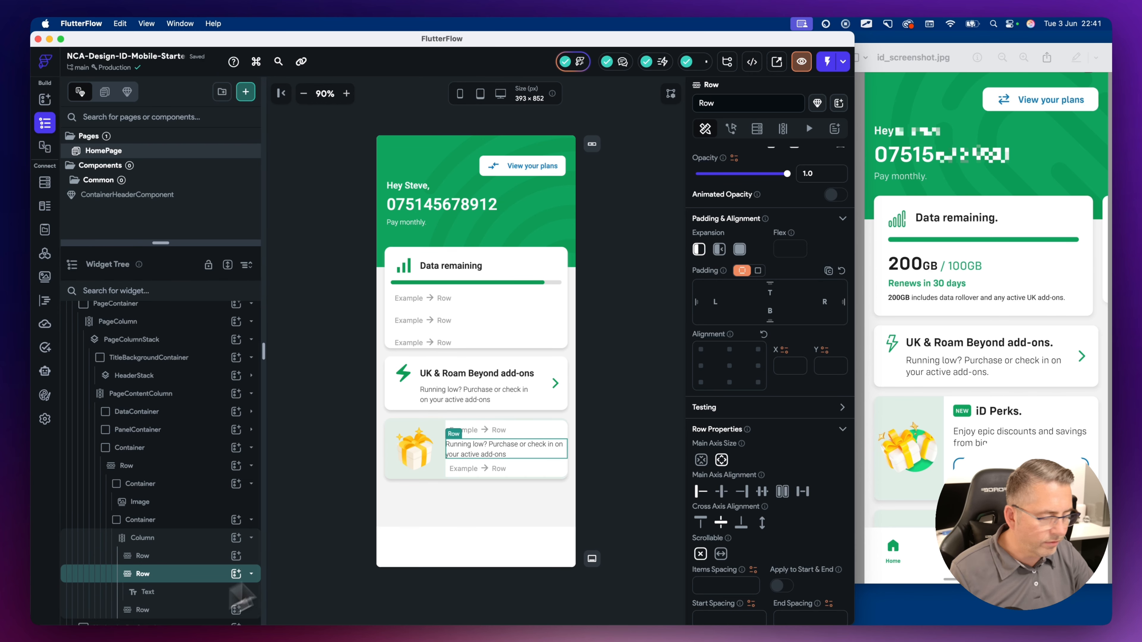
Add a Button widget to the third row of the perks card's column
{"action": "scroll", "coordinate": [241, 614], "scroll_direction": "down", "scroll_amount": 1}
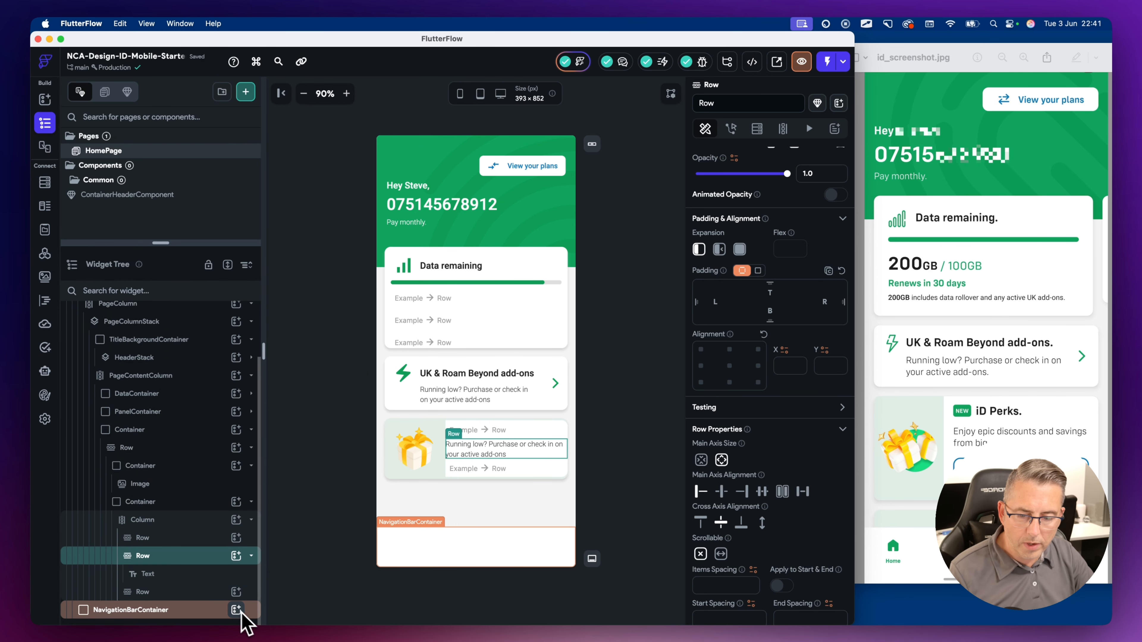
{"action": "left_click", "coordinate": [238, 593]}
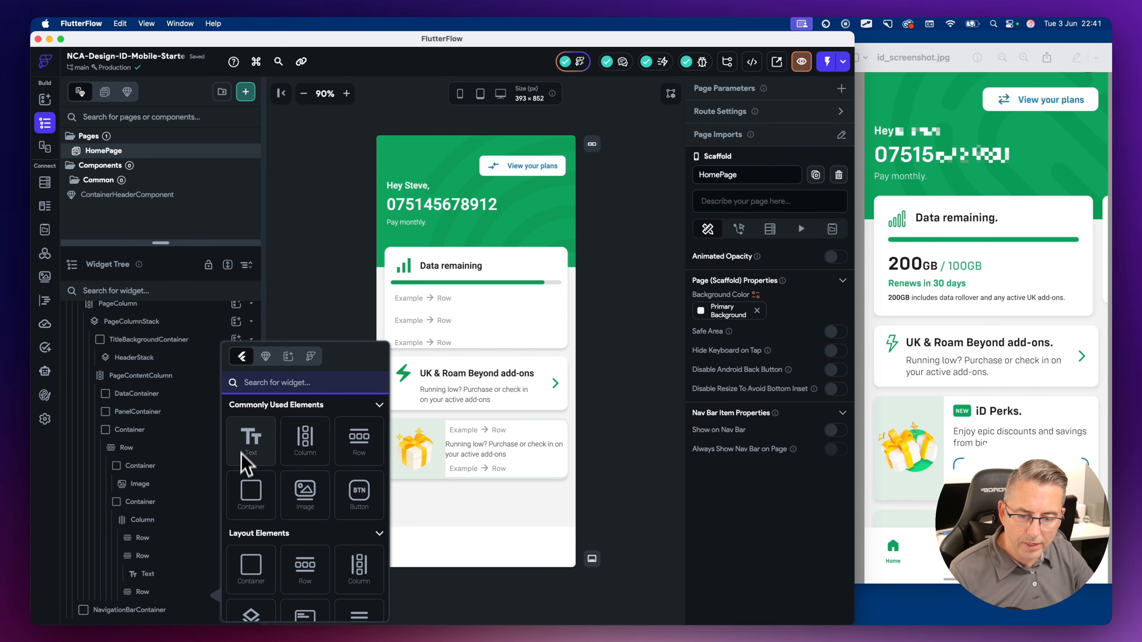
{"action": "left_click", "coordinate": [359, 495]}
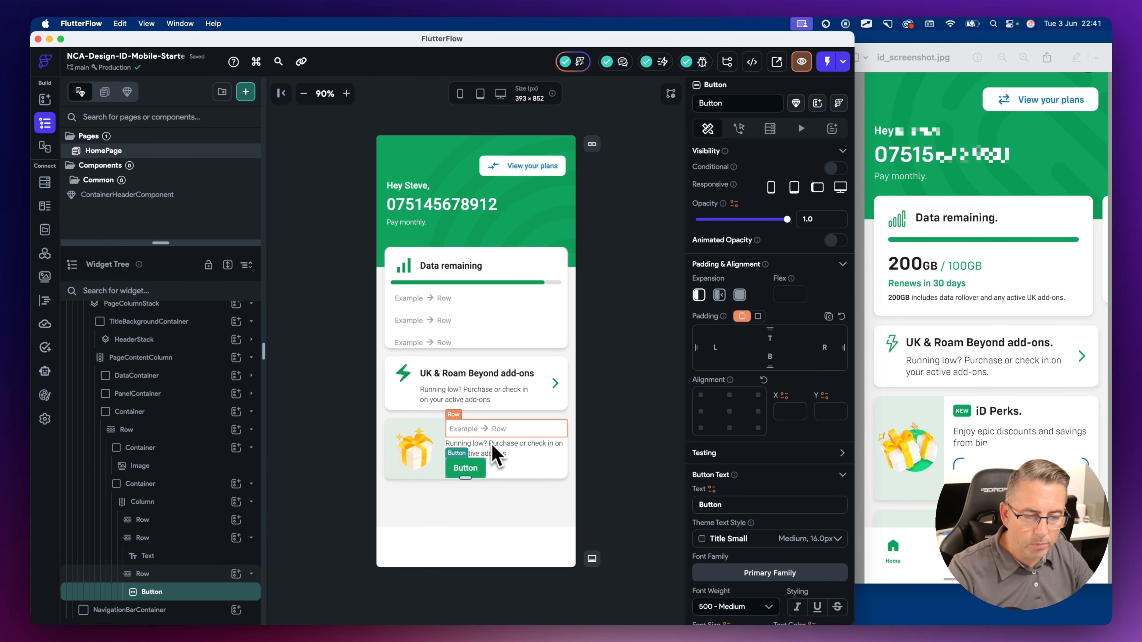
Select the column's first row and check it against the NEW badge and iD Perks heading in the reference screenshot
{"action": "left_click", "coordinate": [166, 520]}
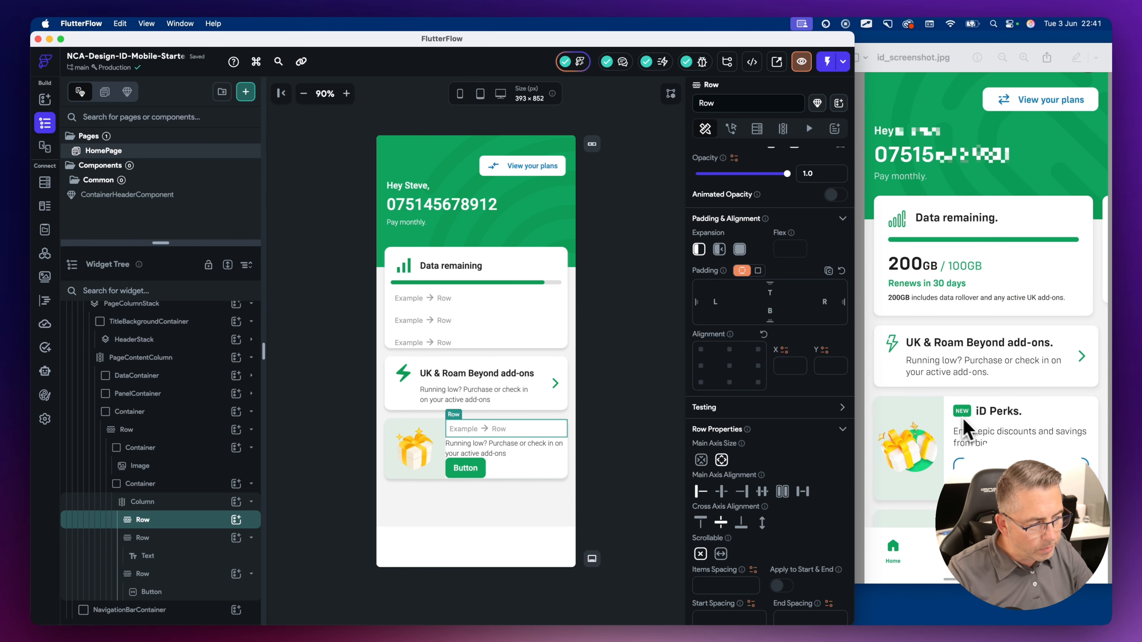
{"action": "left_click", "coordinate": [976, 420]}
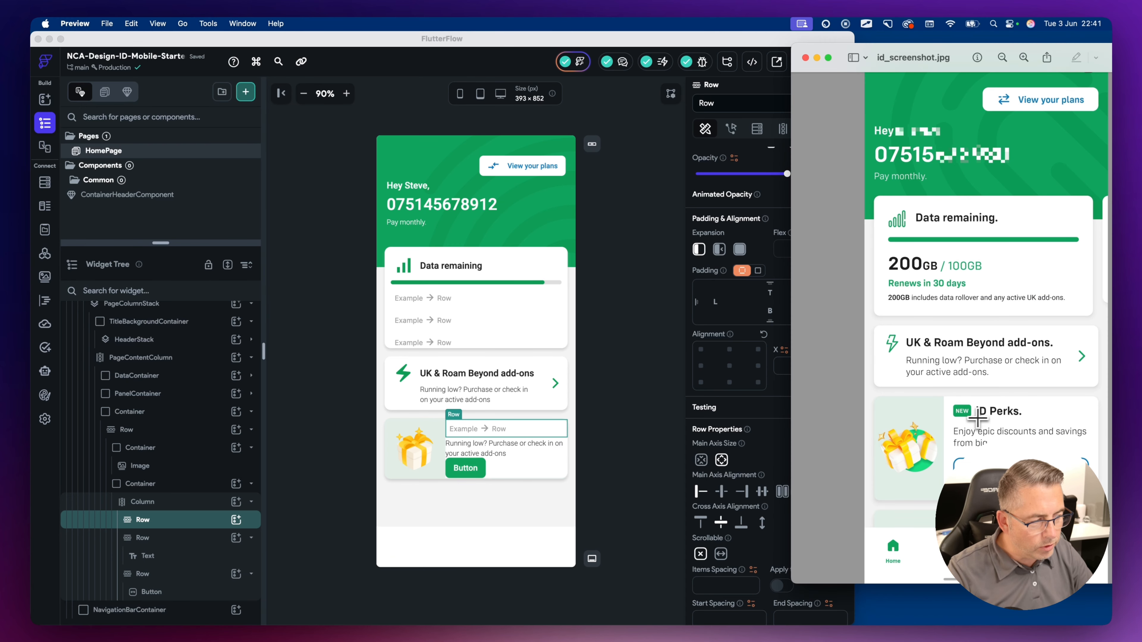
{"action": "left_click", "coordinate": [714, 40]}
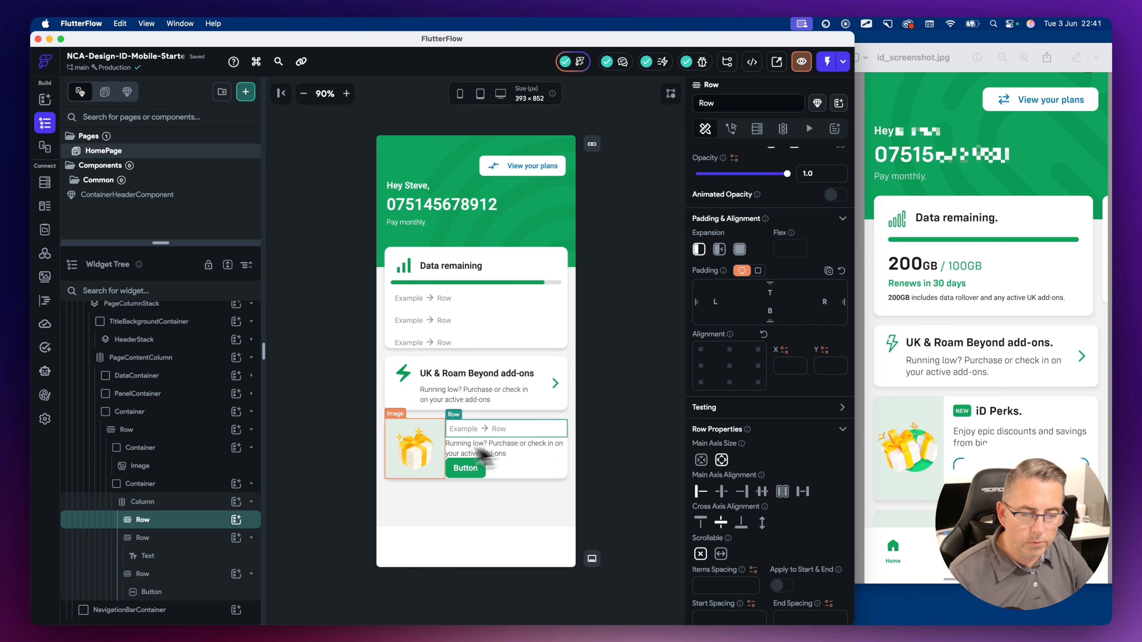
Add a Container and a Text widget to the first row of the perks card's column
{"action": "left_click", "coordinate": [236, 520]}
{"action": "left_click", "coordinate": [252, 492]}
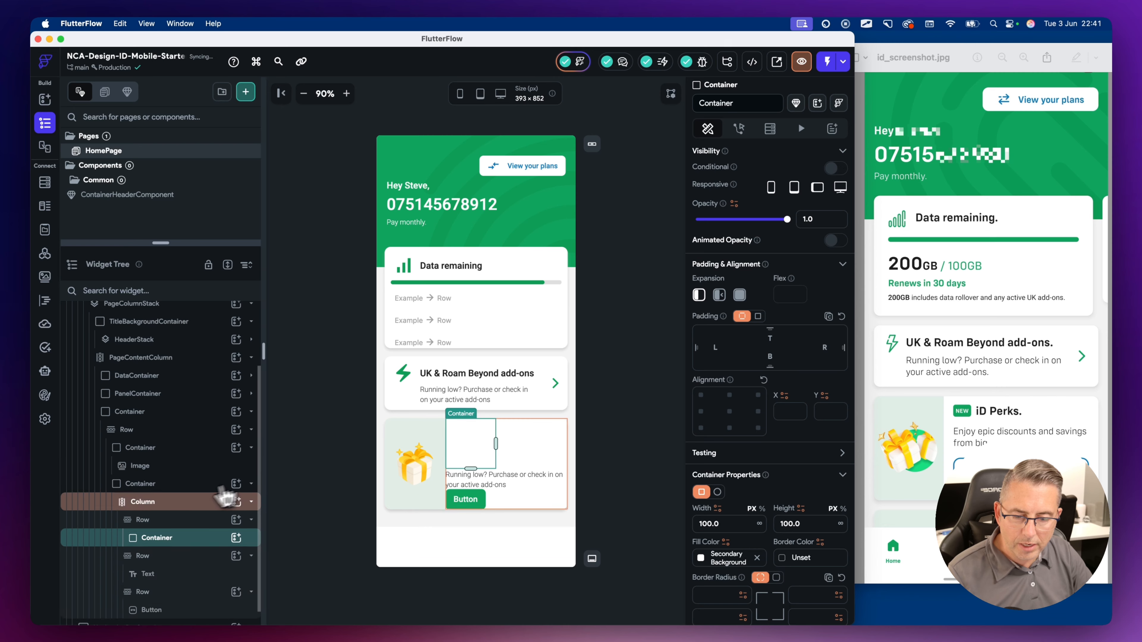
{"action": "left_click", "coordinate": [237, 520]}
{"action": "left_click", "coordinate": [250, 439]}
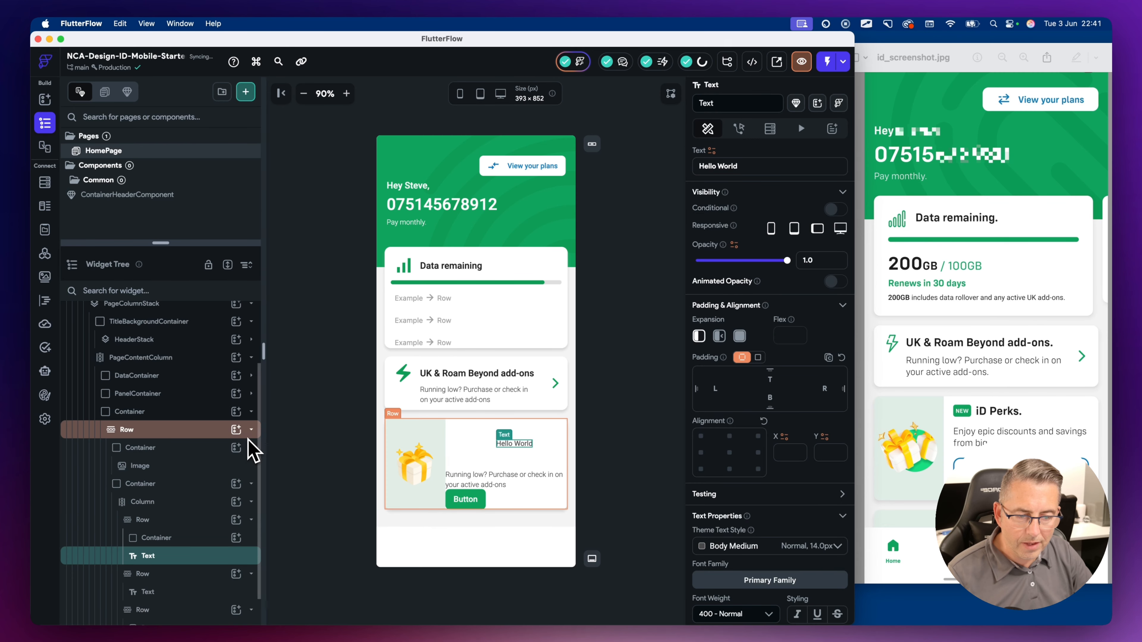
Set the badge container in the column's first row to a height of 24 px and a width of 50 px
{"action": "left_click", "coordinate": [166, 524]}
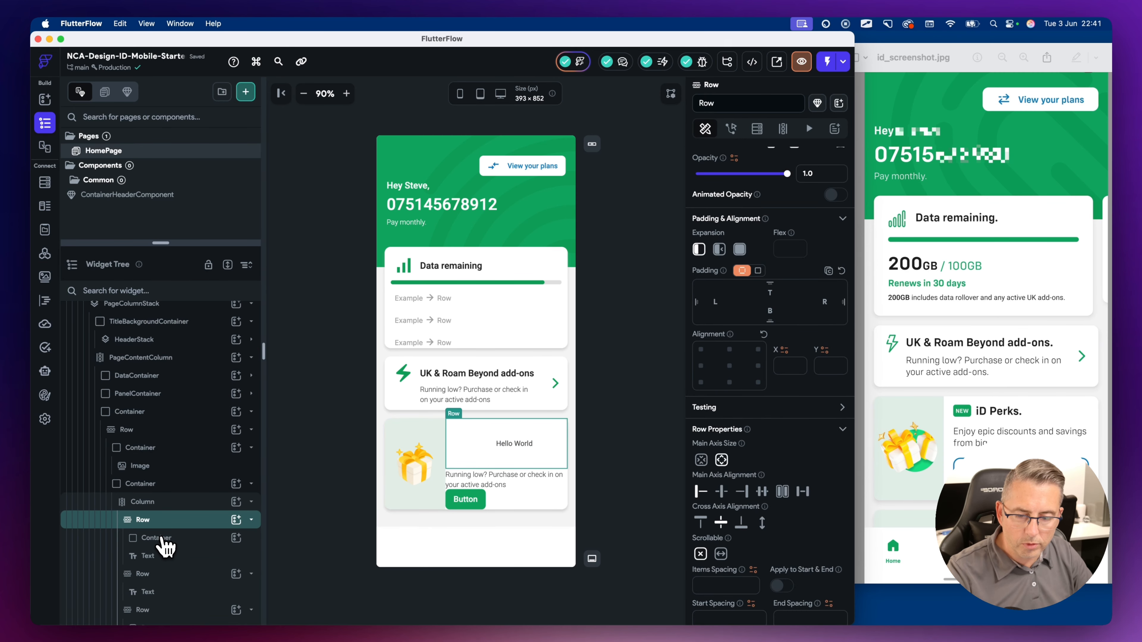
{"action": "left_click", "coordinate": [163, 538]}
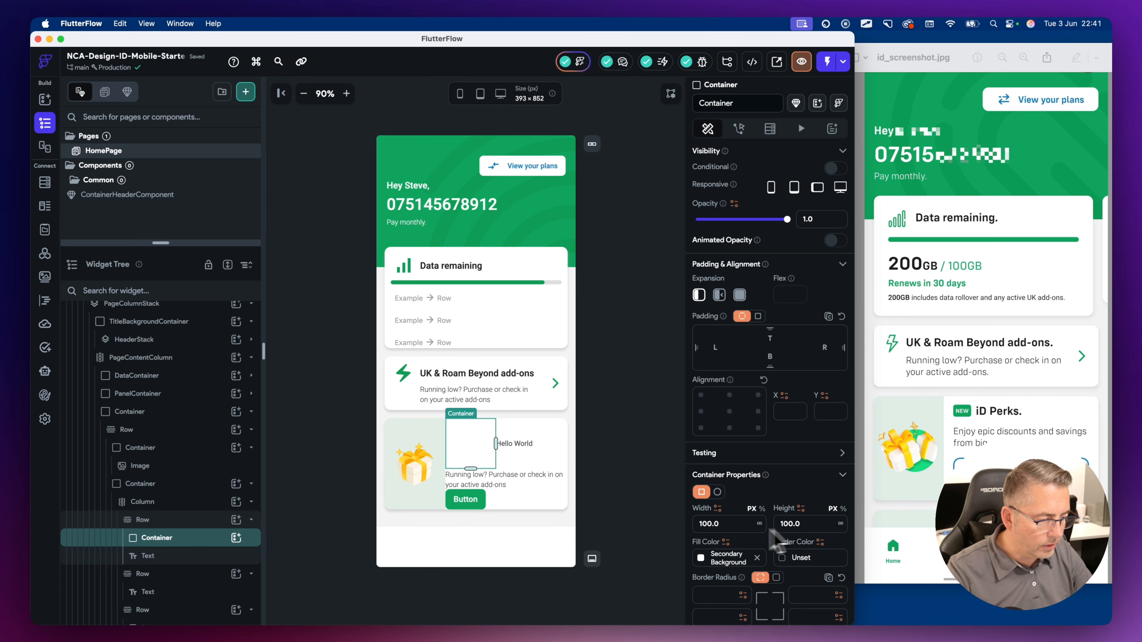
{"action": "key", "text": "Tab"}
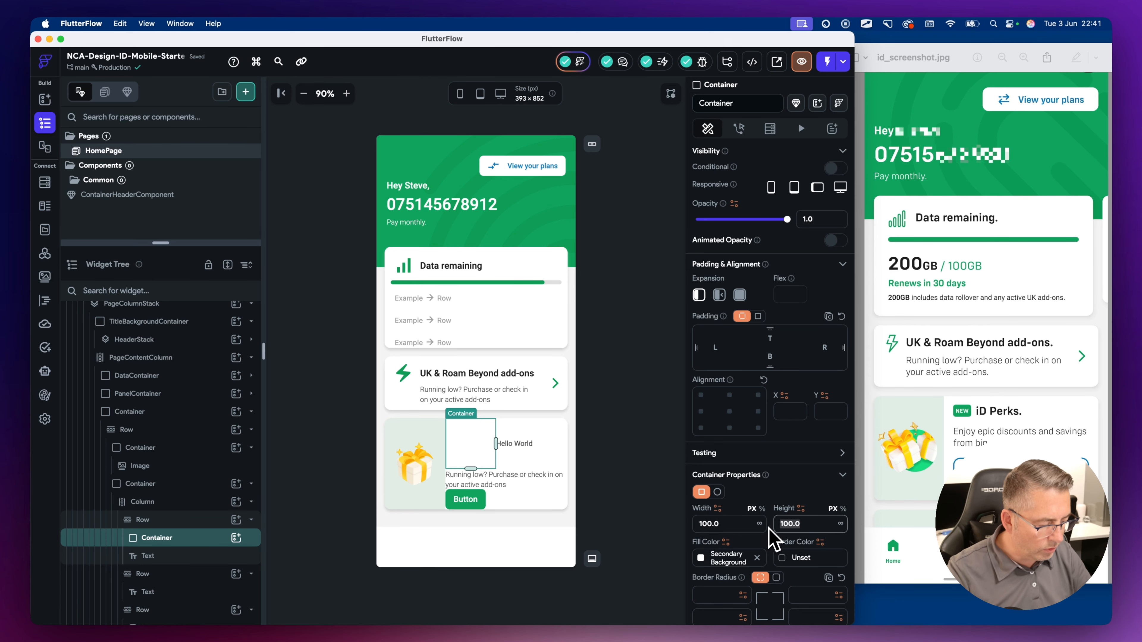
{"action": "type", "text": "30"}
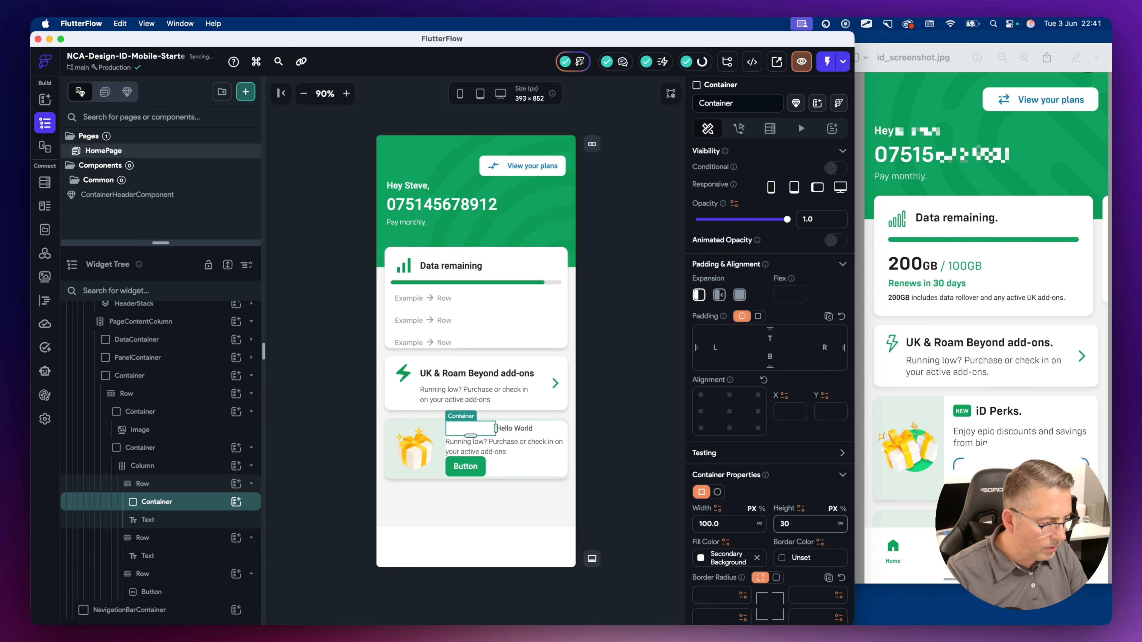
{"action": "key", "text": "BackSpace"}
{"action": "key", "text": "BackSpace"}
{"action": "type", "text": "24"}
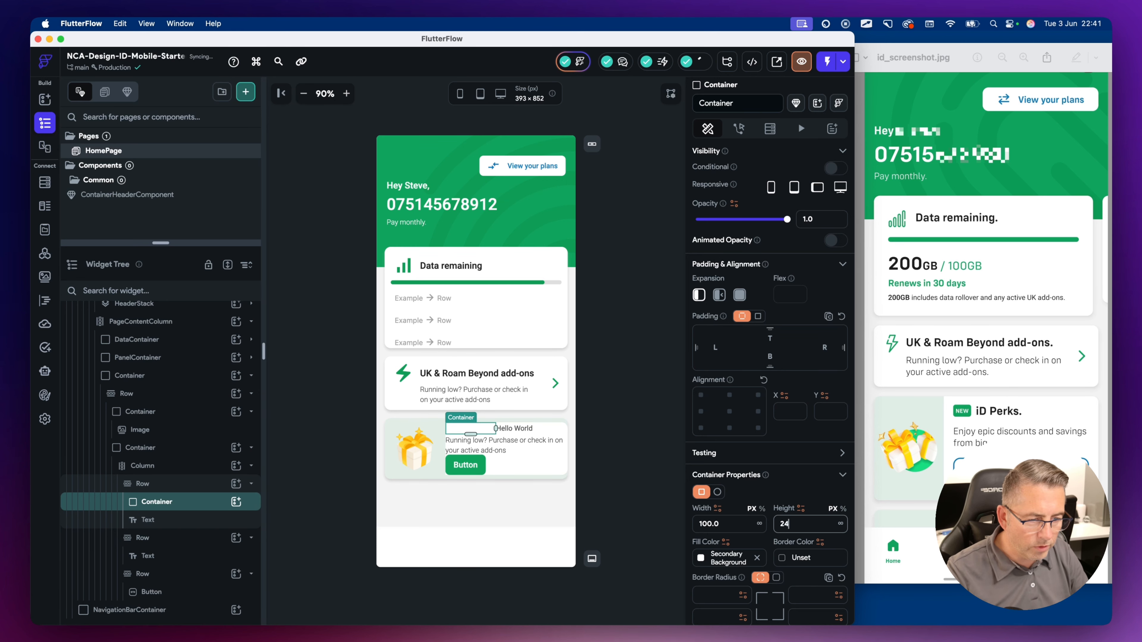
{"action": "left_click", "coordinate": [726, 524]}
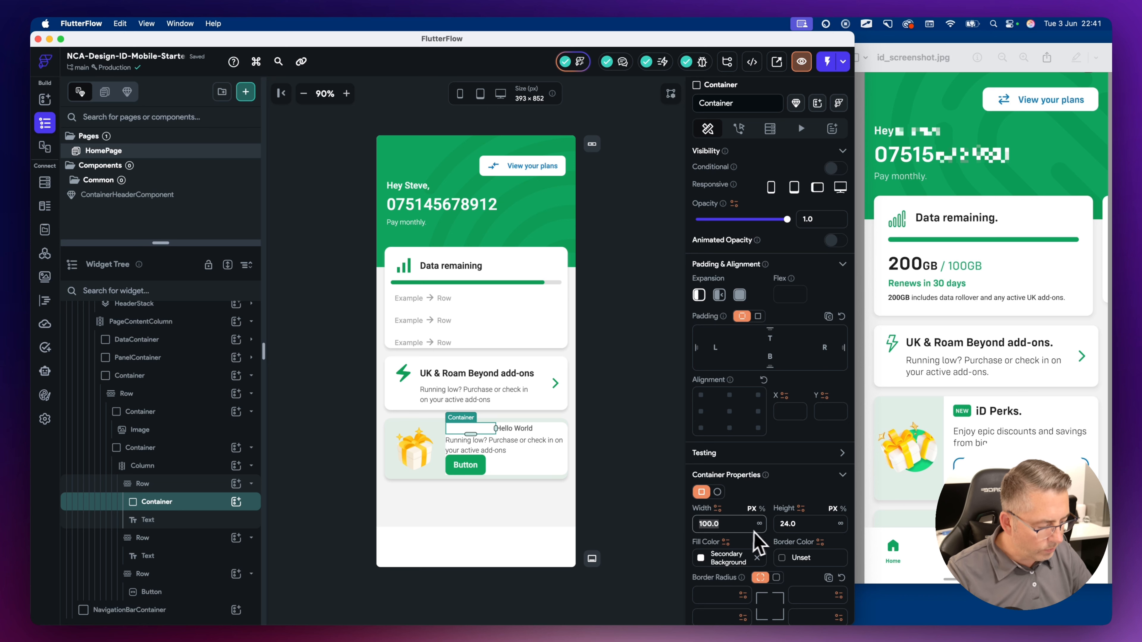
{"action": "type", "text": "50"}
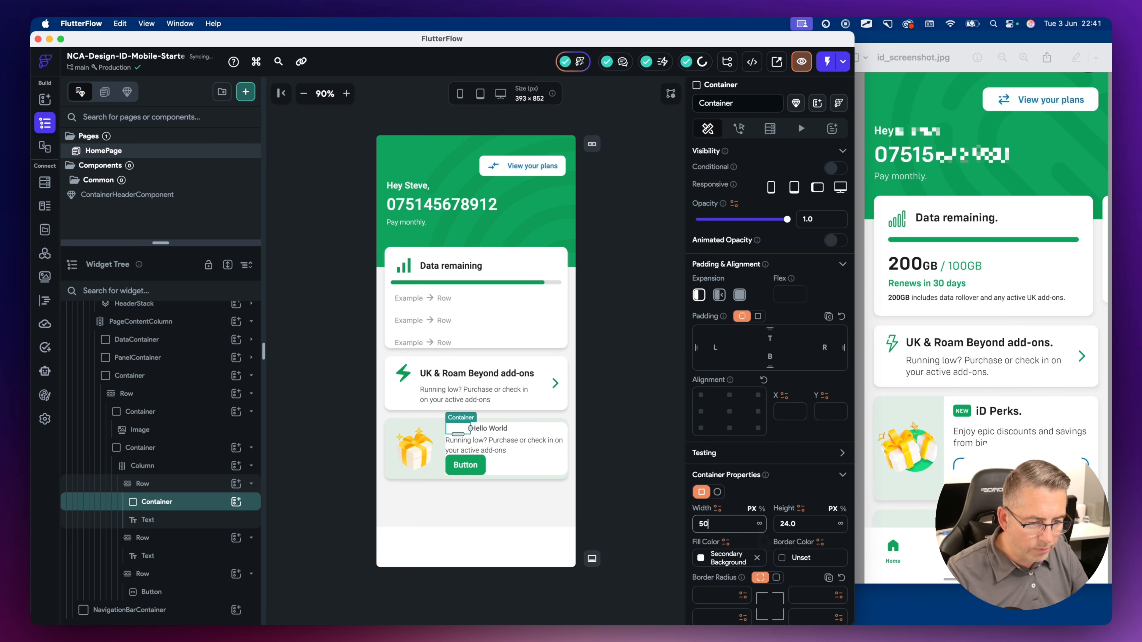
Fill the badge container with the Secondary theme color and give all its corners a border radius of 8
{"action": "scroll", "coordinate": [765, 532], "scroll_direction": "down", "scroll_amount": 1}
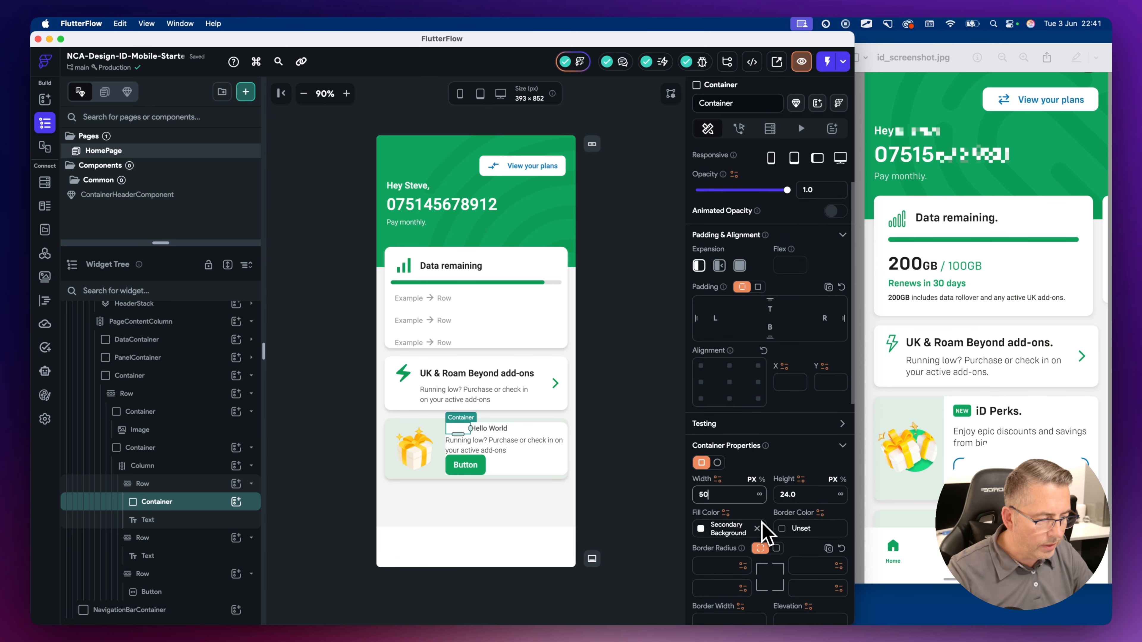
{"action": "left_click", "coordinate": [711, 533]}
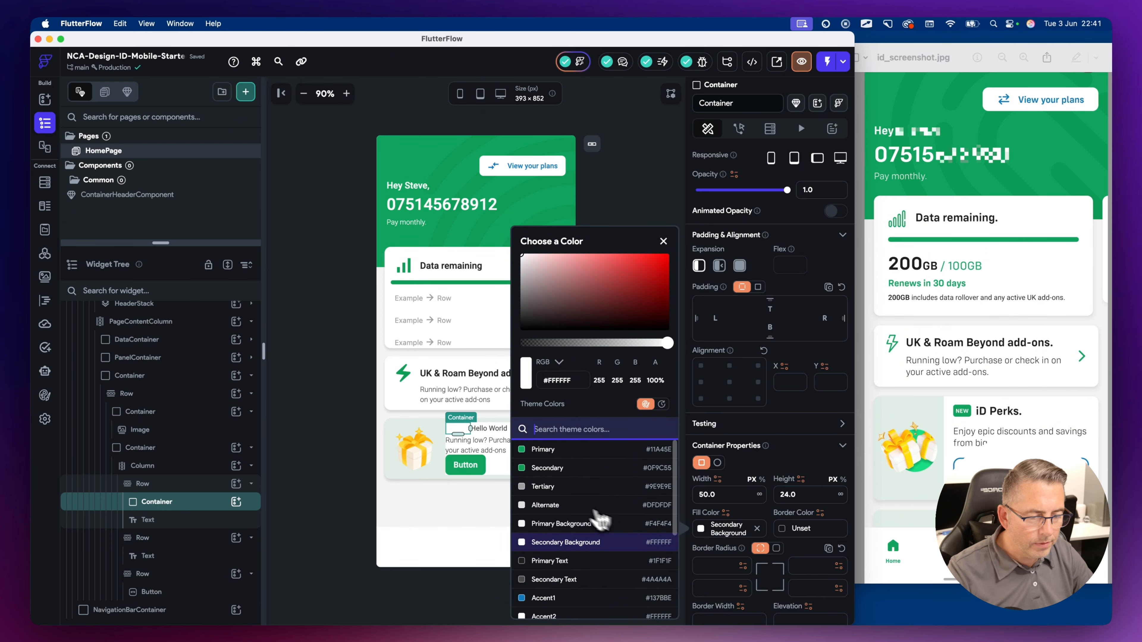
{"action": "left_click", "coordinate": [543, 469]}
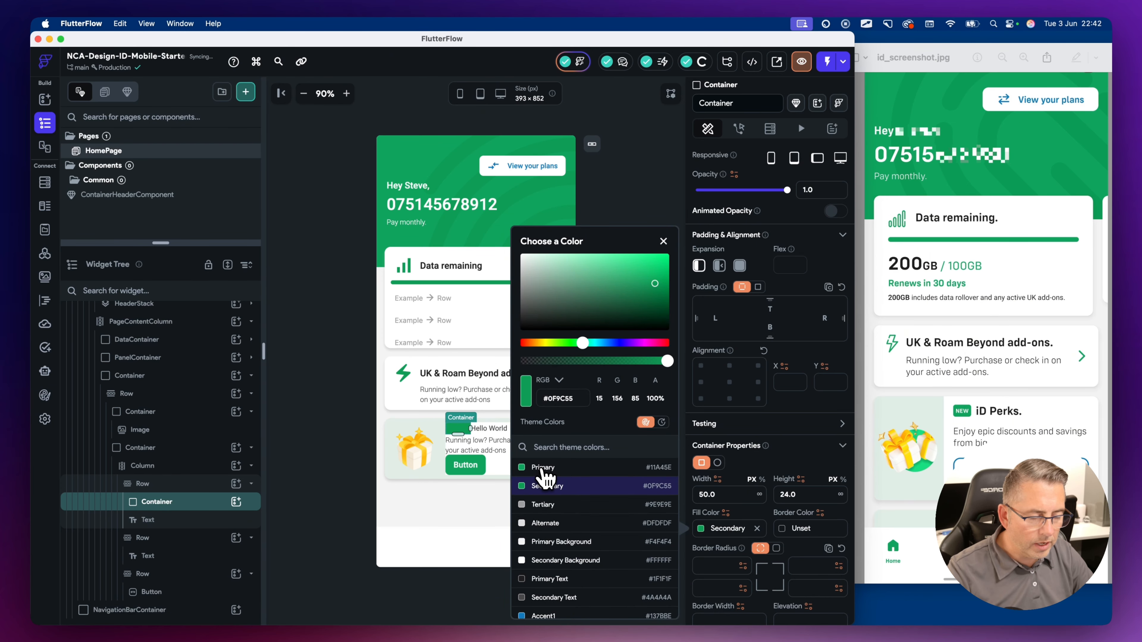
{"action": "left_click", "coordinate": [777, 549]}
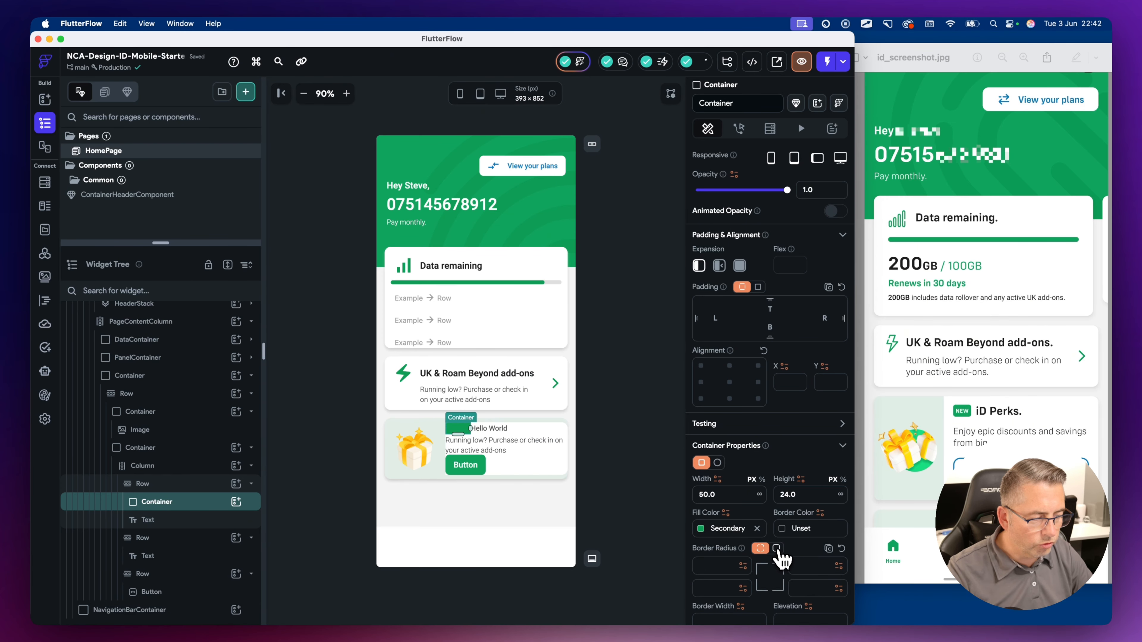
{"action": "left_click", "coordinate": [777, 549]}
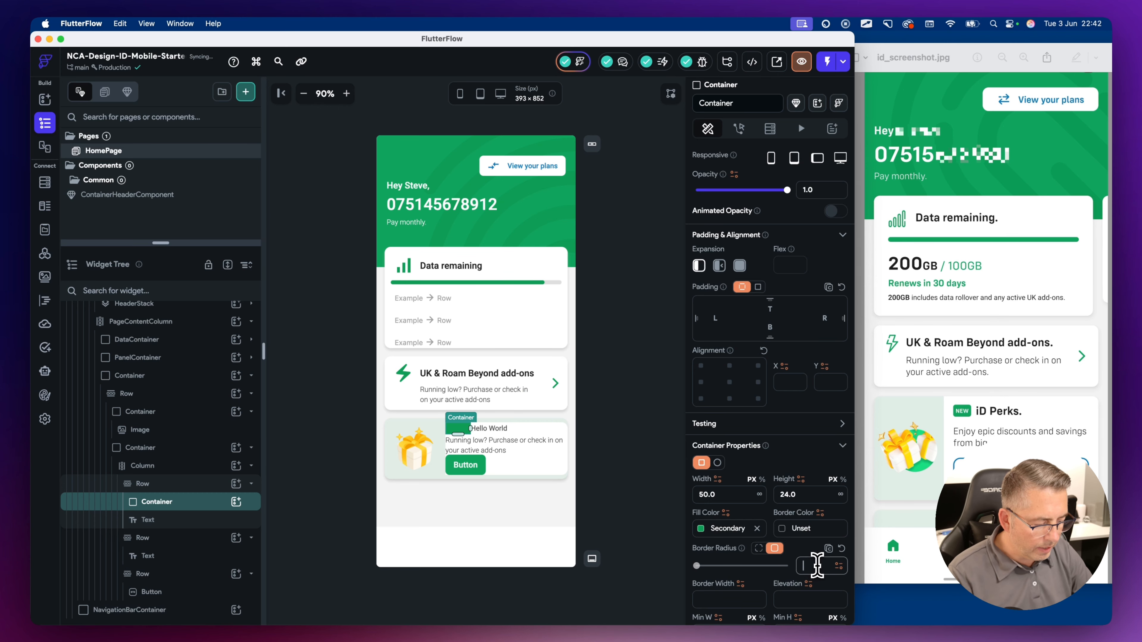
{"action": "left_click", "coordinate": [619, 441]}
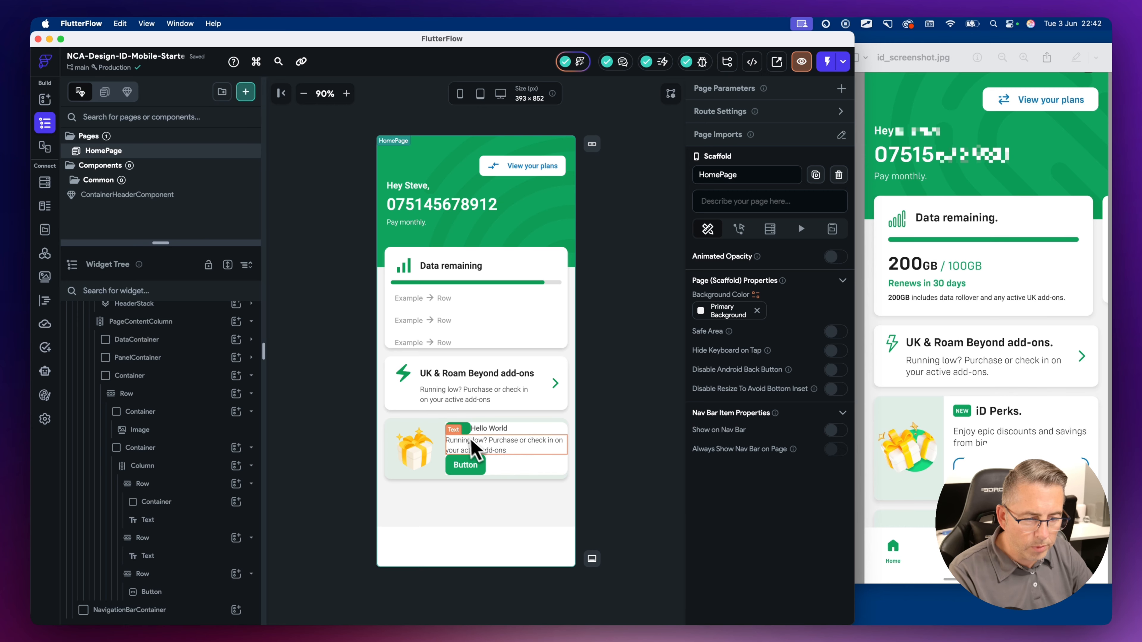
Set the green badge container's height to 20 px
{"action": "left_click", "coordinate": [461, 432]}
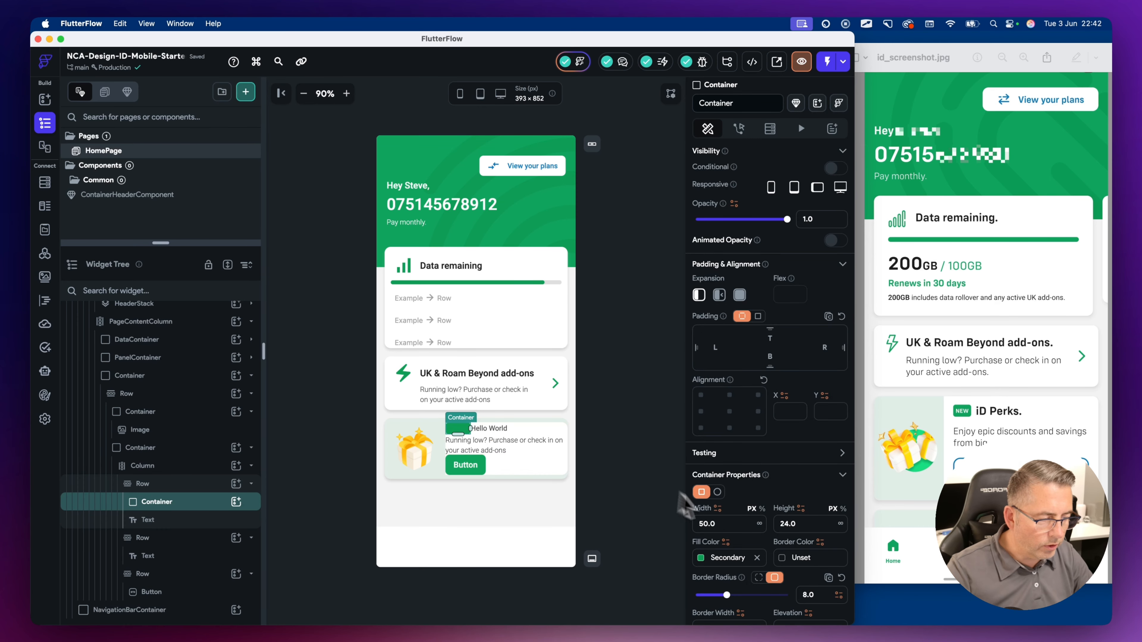
{"action": "scroll", "coordinate": [733, 530], "scroll_direction": "down", "scroll_amount": 1}
{"action": "scroll", "coordinate": [722, 531], "scroll_direction": "down", "scroll_amount": 1}
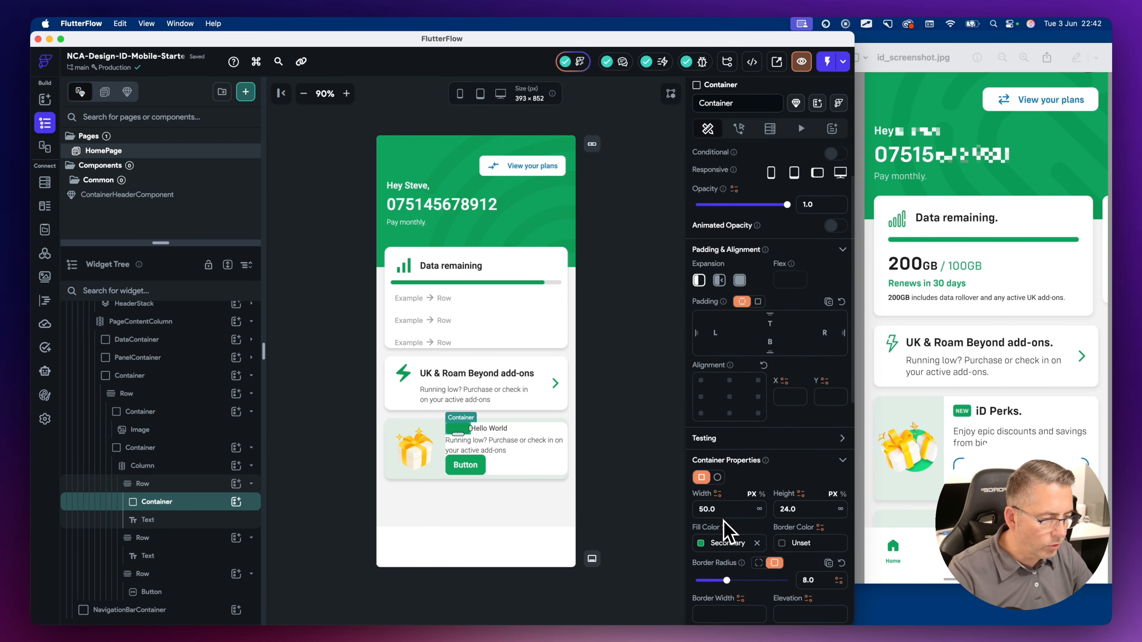
{"action": "left_click", "coordinate": [778, 511]}
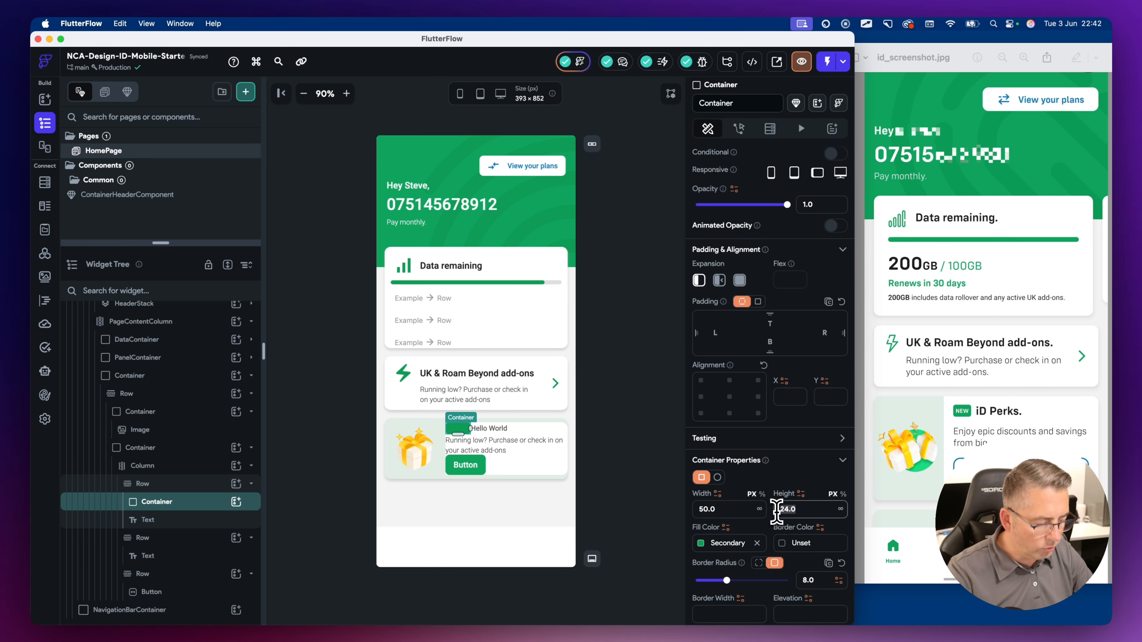
{"action": "type", "text": "20"}
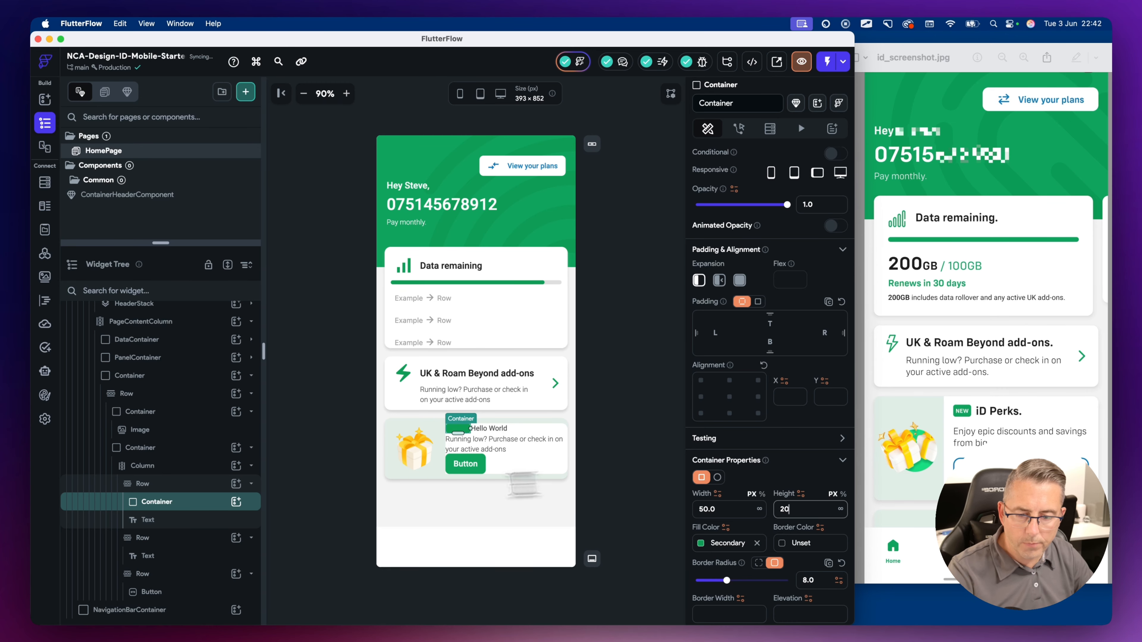
Set the items spacing of the row holding the badge and the Hello World text to 8
{"action": "left_click", "coordinate": [140, 484]}
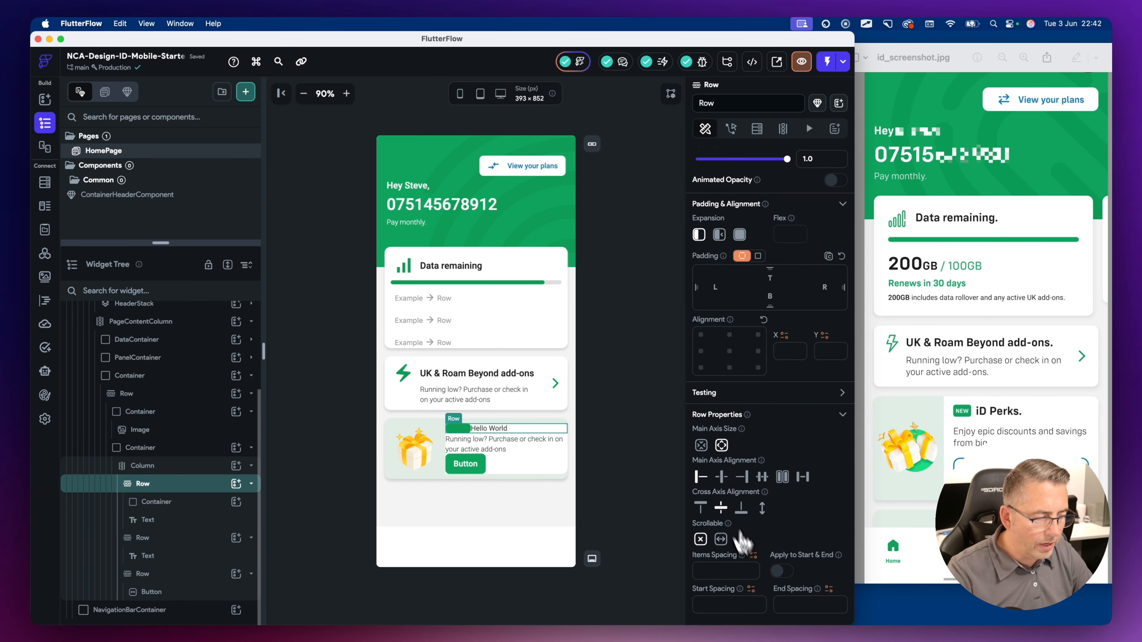
{"action": "scroll", "coordinate": [734, 540], "scroll_direction": "down", "scroll_amount": 3}
{"action": "left_click", "coordinate": [725, 508]}
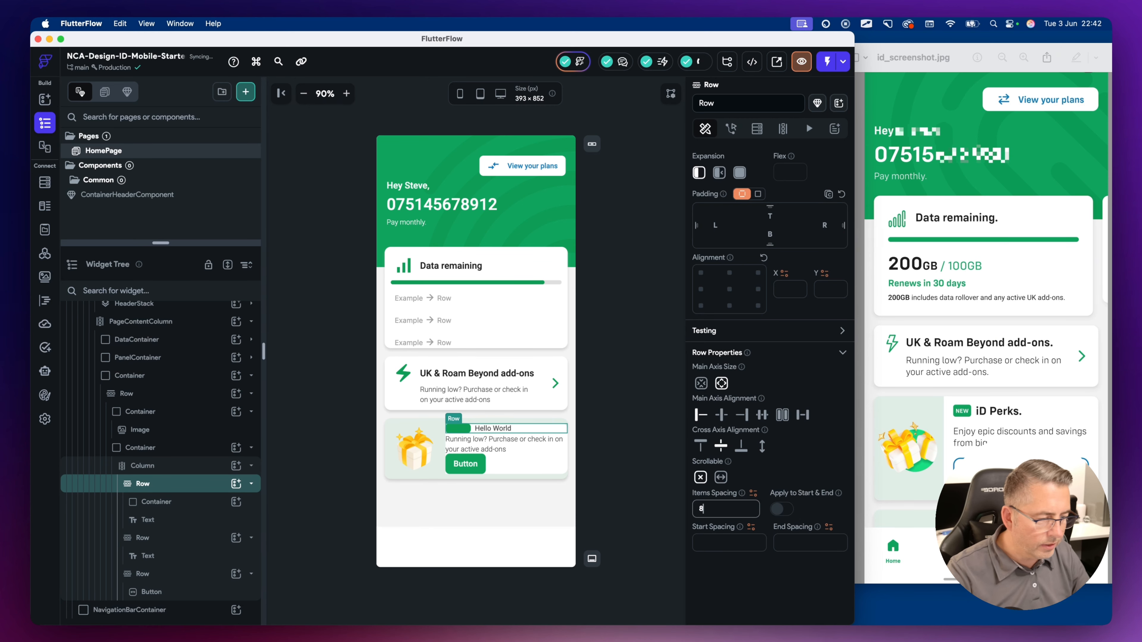
Set the items spacing of the perks card's main row, between the image and the column containers, to 8
{"action": "left_click", "coordinate": [140, 468]}
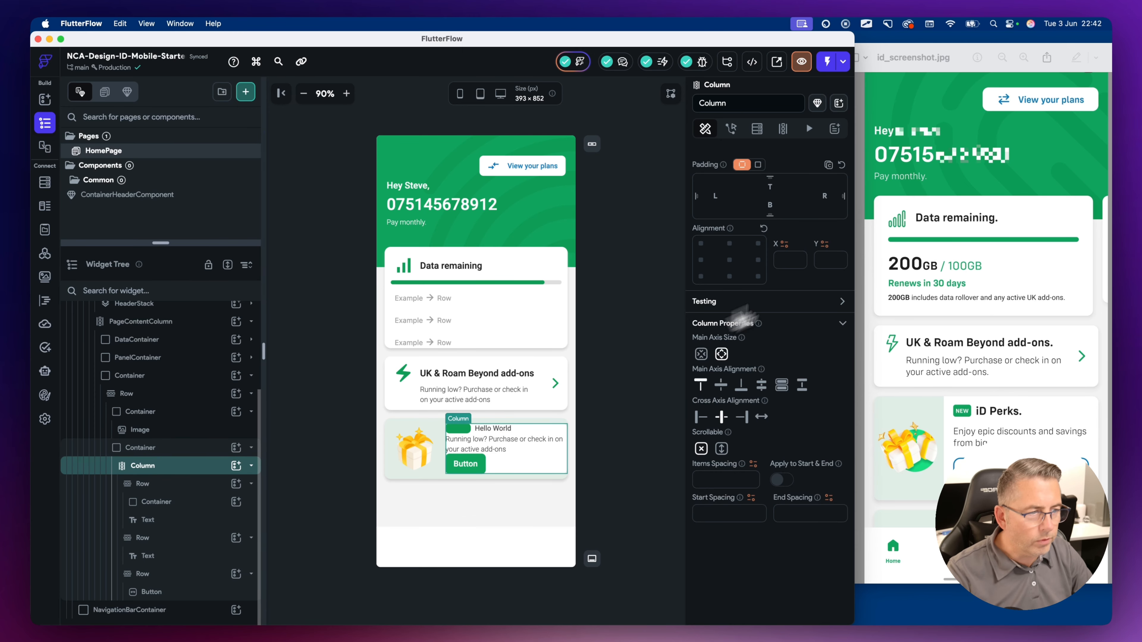
{"action": "scroll", "coordinate": [730, 272], "scroll_direction": "up", "scroll_amount": 3}
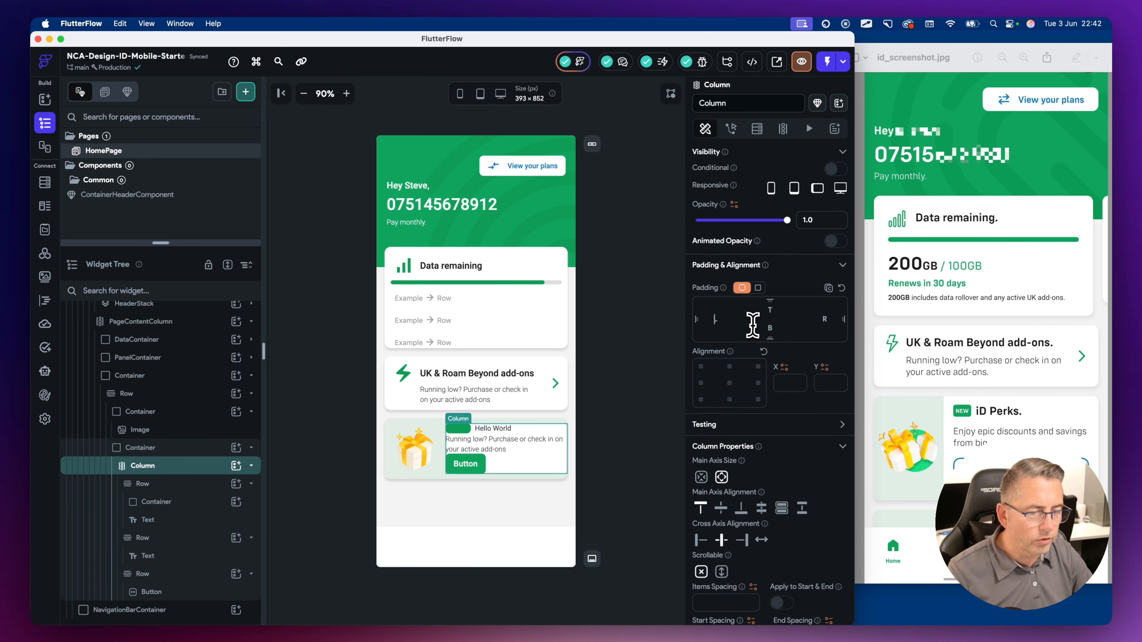
{"action": "left_click", "coordinate": [129, 394]}
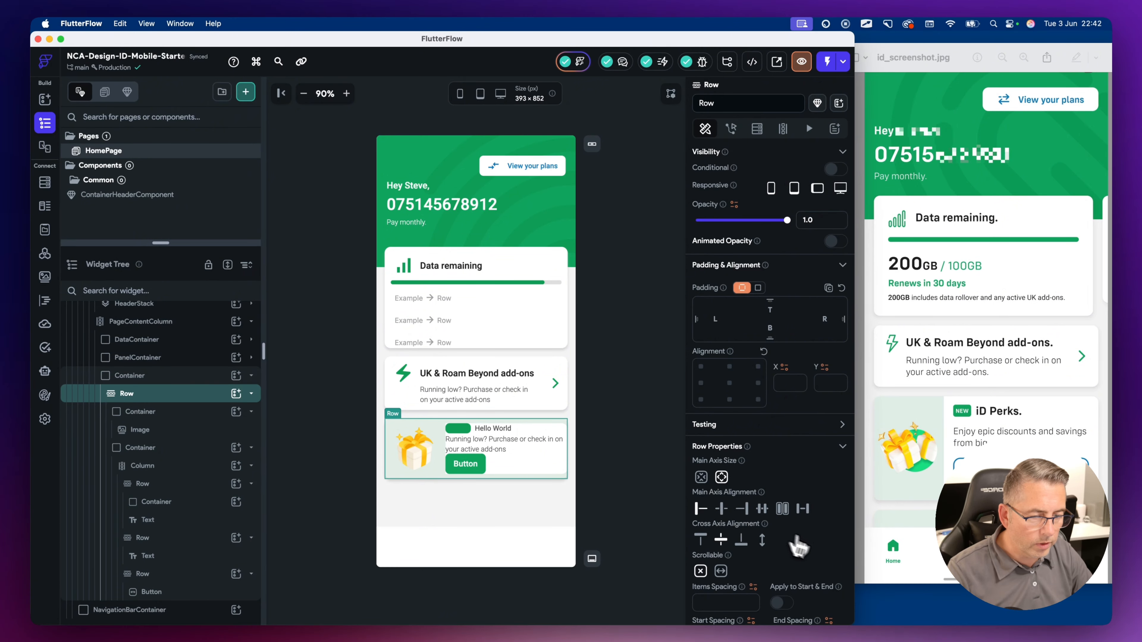
{"action": "scroll", "coordinate": [755, 547], "scroll_direction": "down", "scroll_amount": 3}
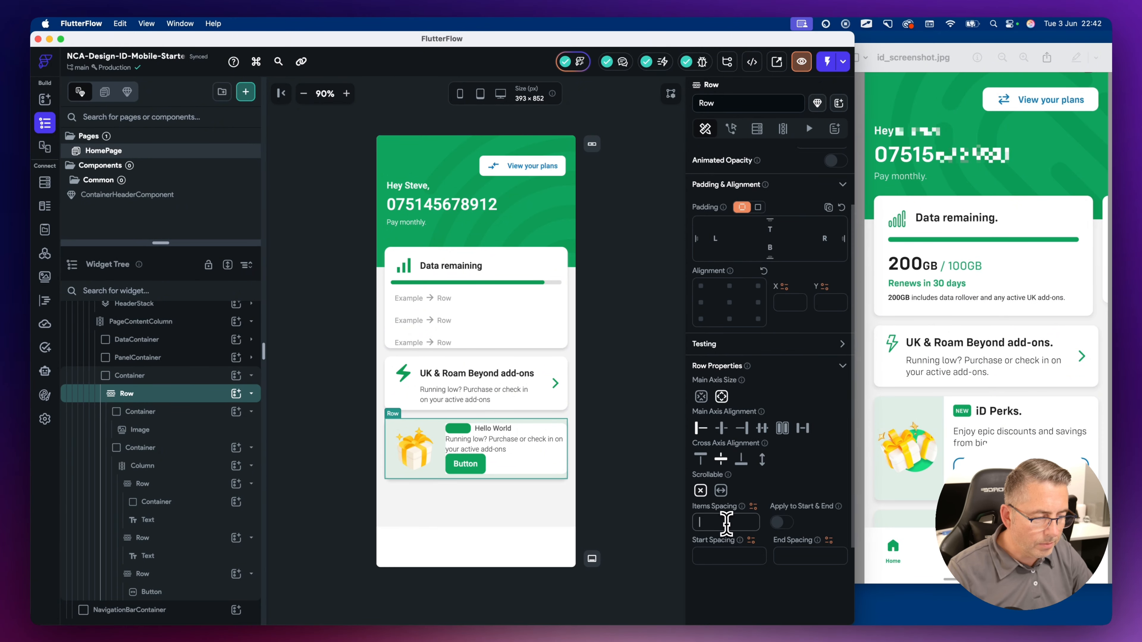
{"action": "left_click", "coordinate": [726, 522]}
{"action": "type", "text": "8"}
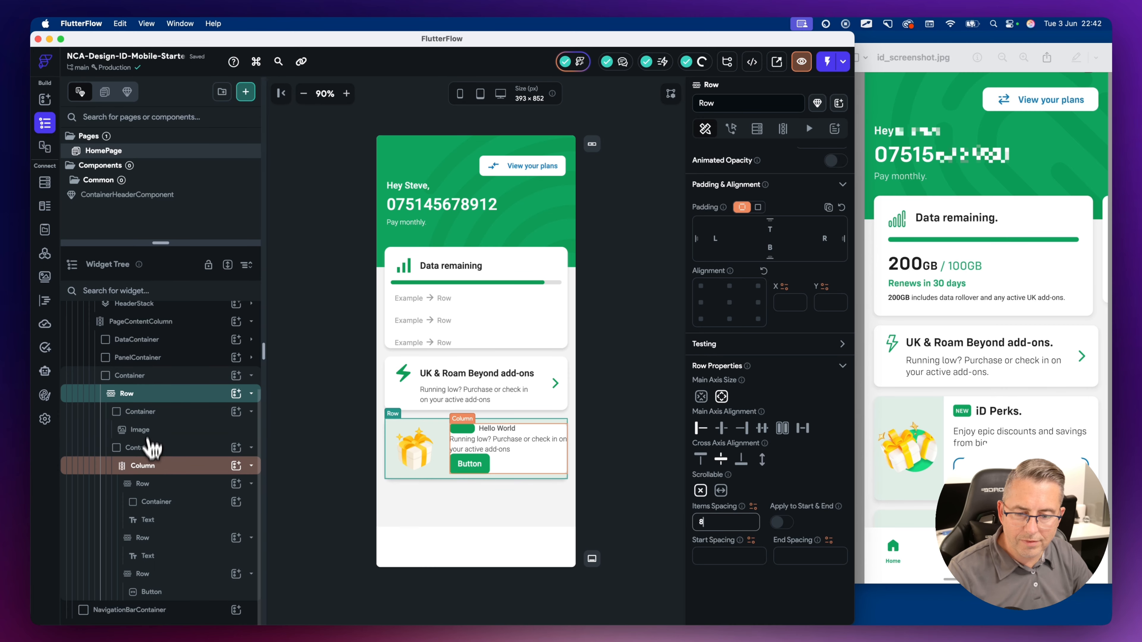
Give the perks card's column a left and right padding of 8
{"action": "left_click", "coordinate": [140, 447]}
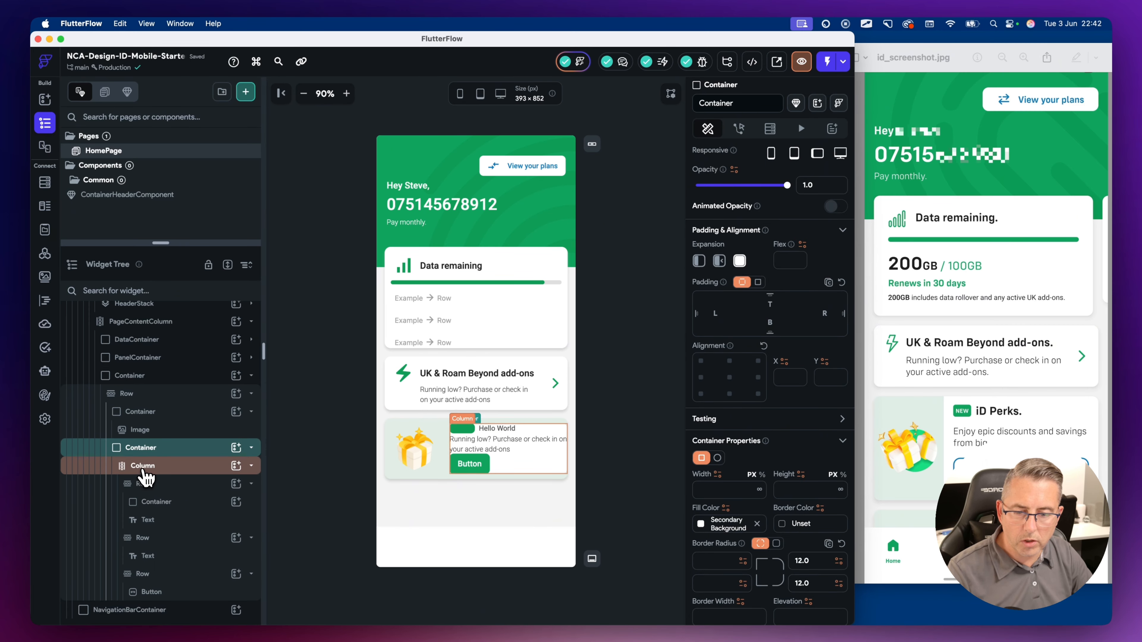
{"action": "left_click", "coordinate": [143, 467]}
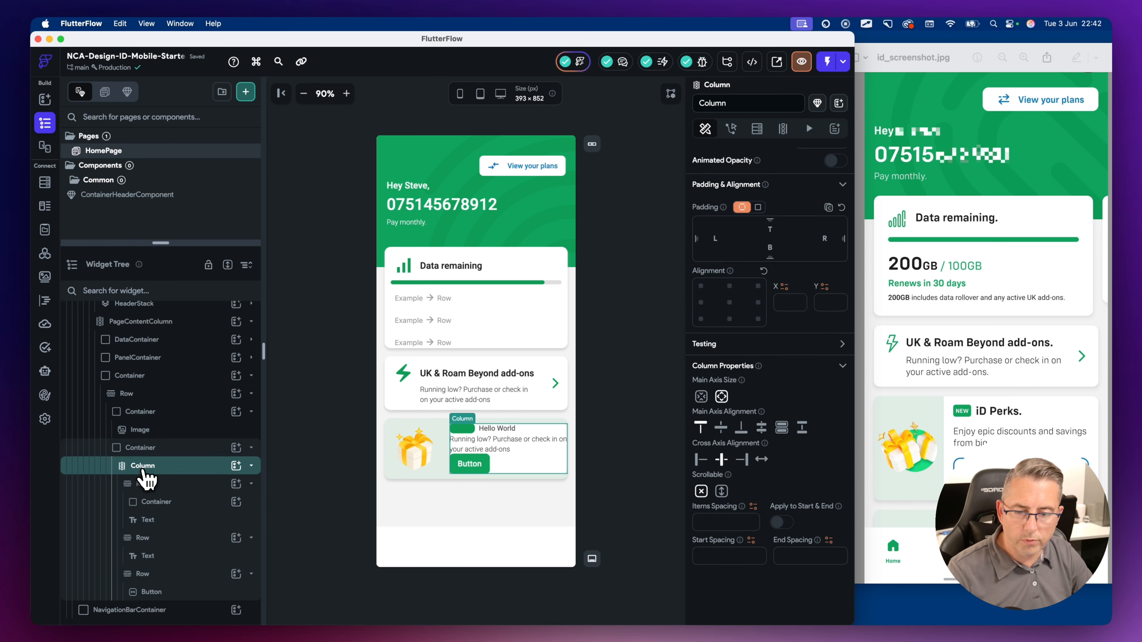
{"action": "left_click", "coordinate": [724, 241]}
{"action": "type", "text": "8"}
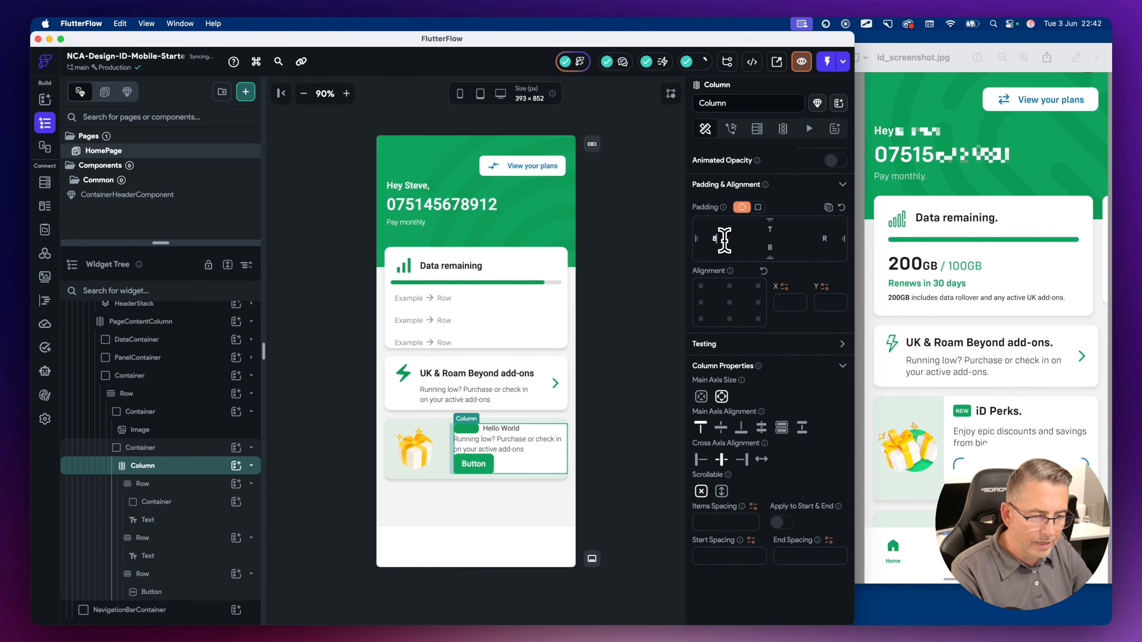
{"action": "left_click", "coordinate": [824, 241]}
{"action": "type", "text": "8"}
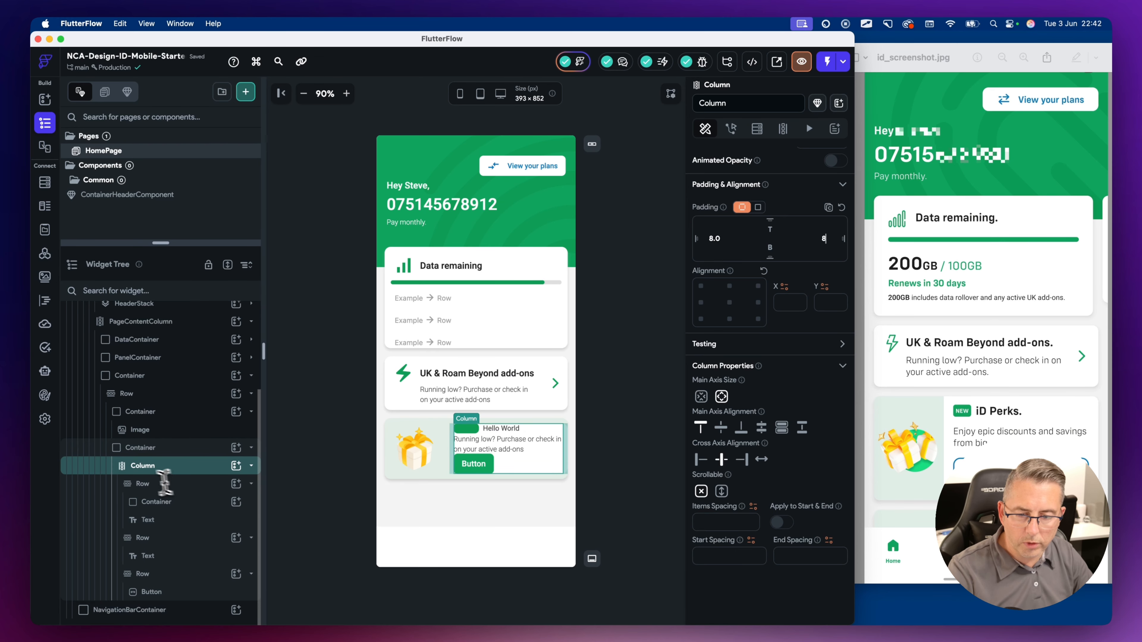
Set the items spacing, start spacing and end spacing of the perks card's column to 12 each
{"action": "left_click", "coordinate": [702, 522]}
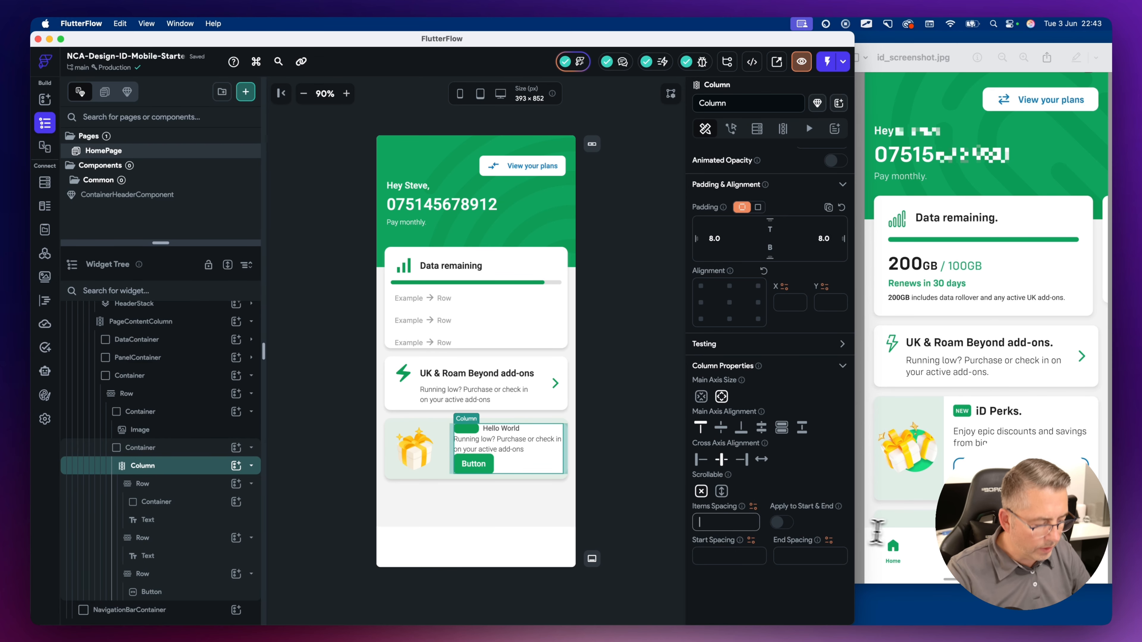
{"action": "type", "text": "12"}
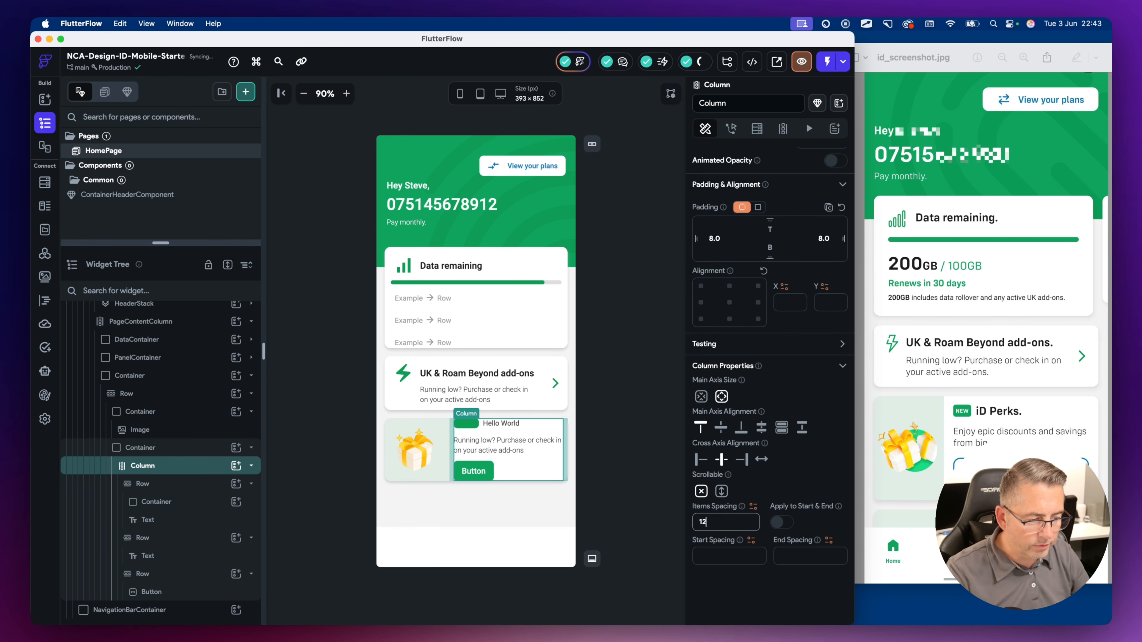
{"action": "left_click", "coordinate": [724, 557]}
{"action": "type", "text": "1"}
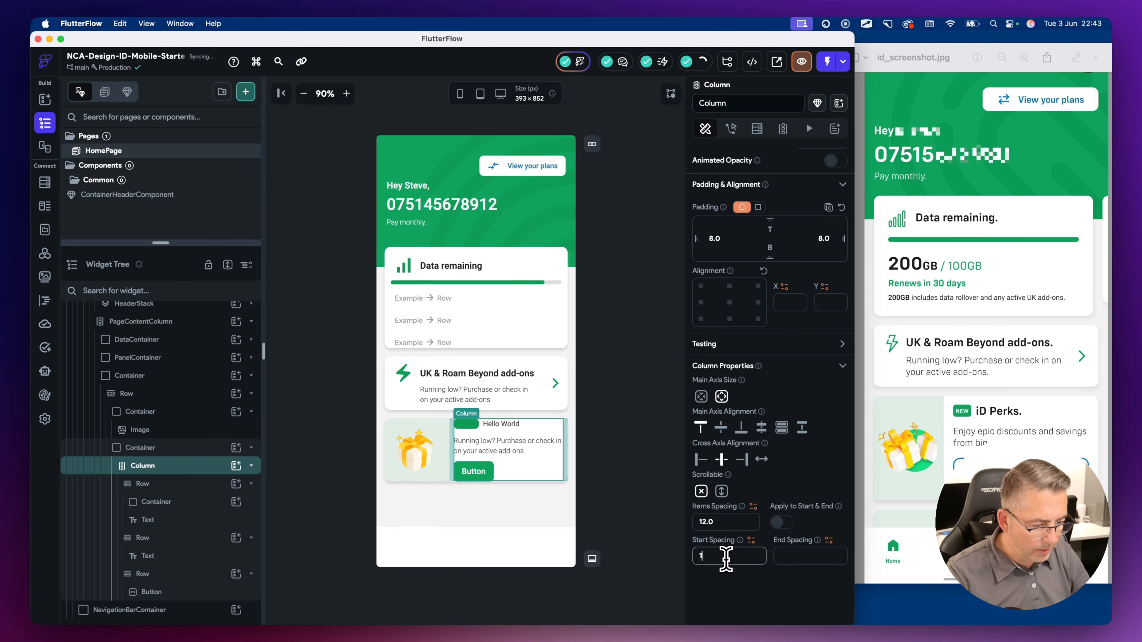
{"action": "type", "text": "2"}
{"action": "left_click", "coordinate": [807, 558]}
{"action": "type", "text": "12"}
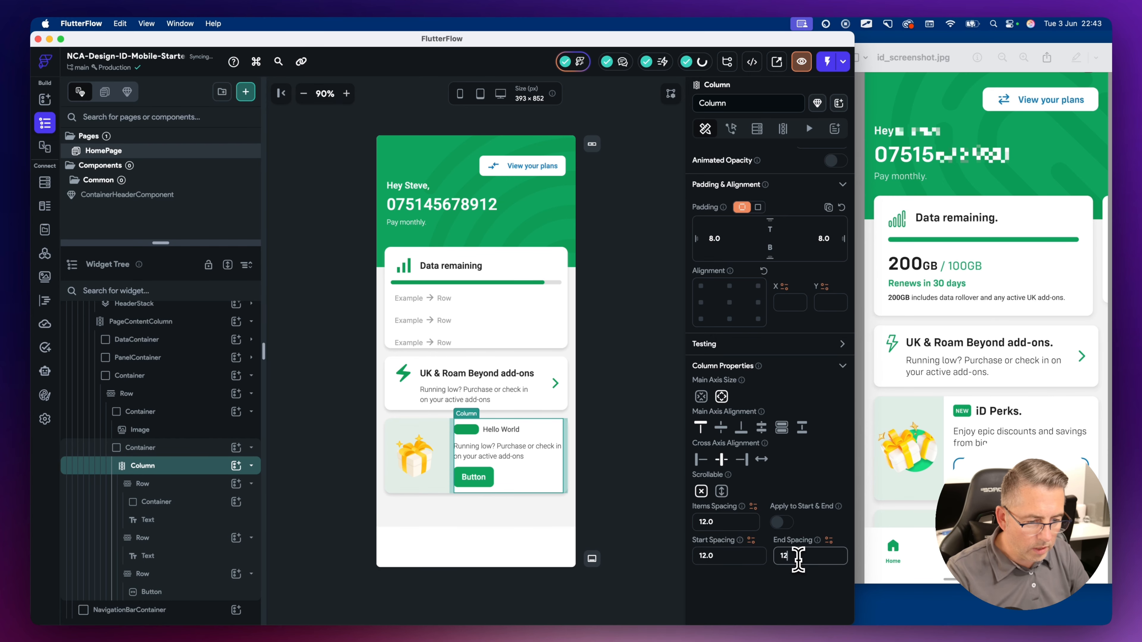
{"action": "left_click", "coordinate": [636, 449]}
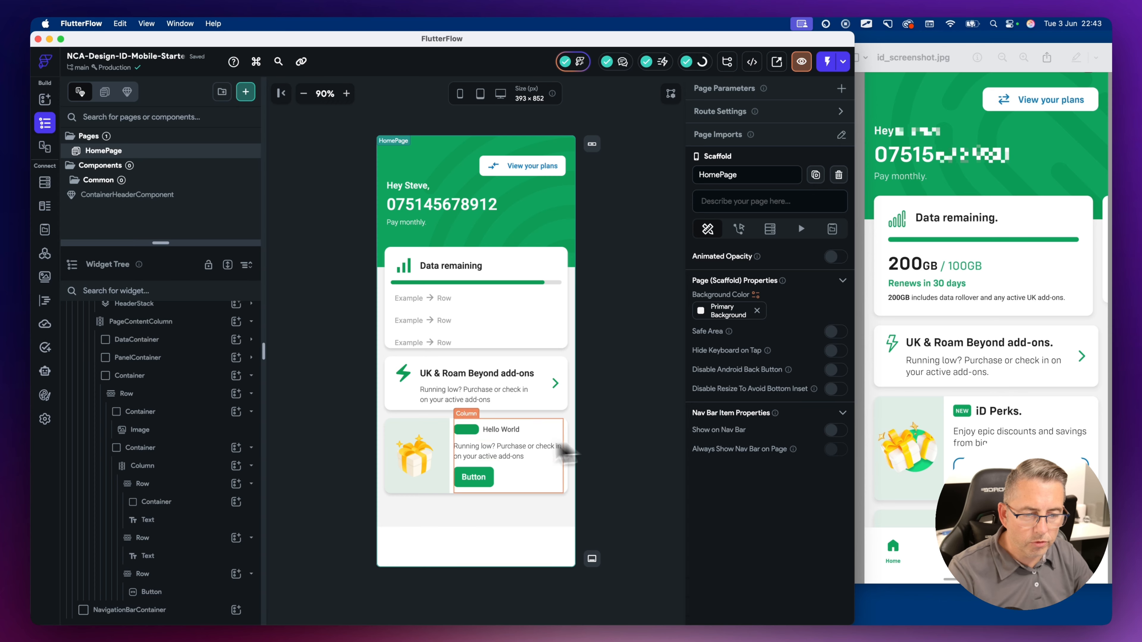
Add a text widget inside the perks card's green badge container and give it the Body Small text style
{"action": "left_click", "coordinate": [463, 434]}
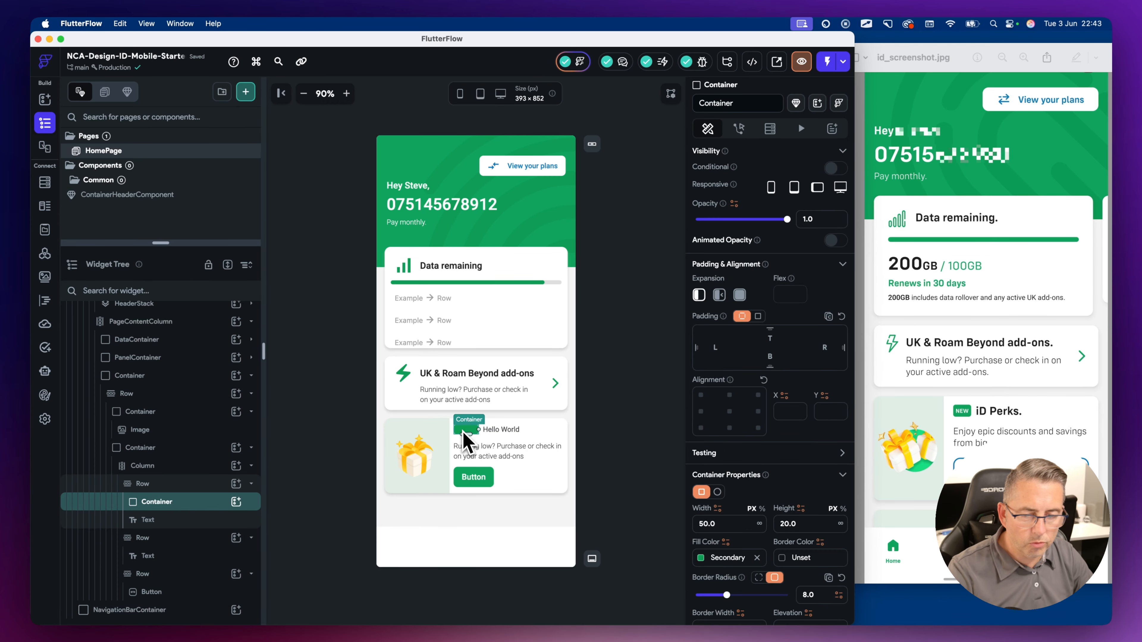
{"action": "left_click", "coordinate": [236, 502]}
{"action": "left_click", "coordinate": [258, 445]}
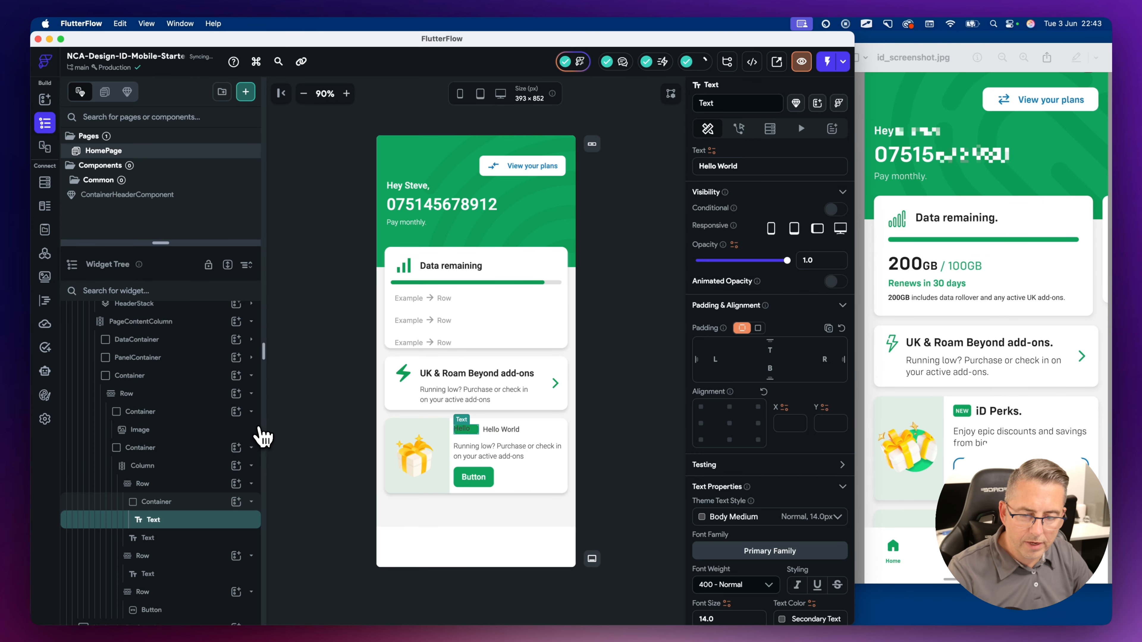
{"action": "scroll", "coordinate": [721, 495], "scroll_direction": "down", "scroll_amount": 3}
{"action": "scroll", "coordinate": [722, 495], "scroll_direction": "down", "scroll_amount": 2}
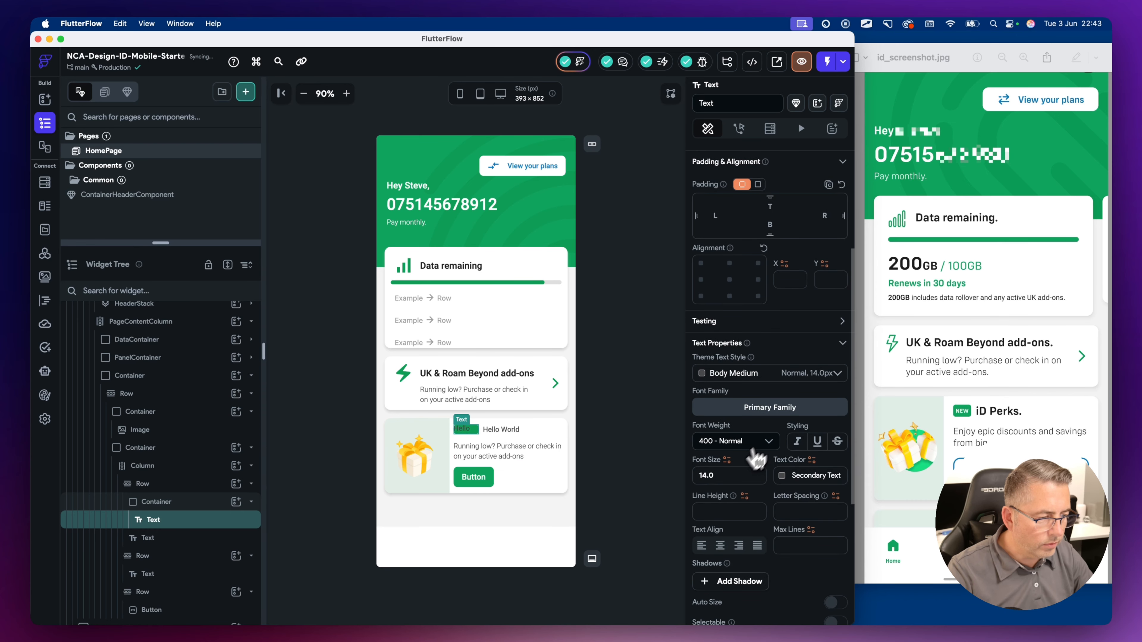
{"action": "scroll", "coordinate": [742, 472], "scroll_direction": "down", "scroll_amount": 1}
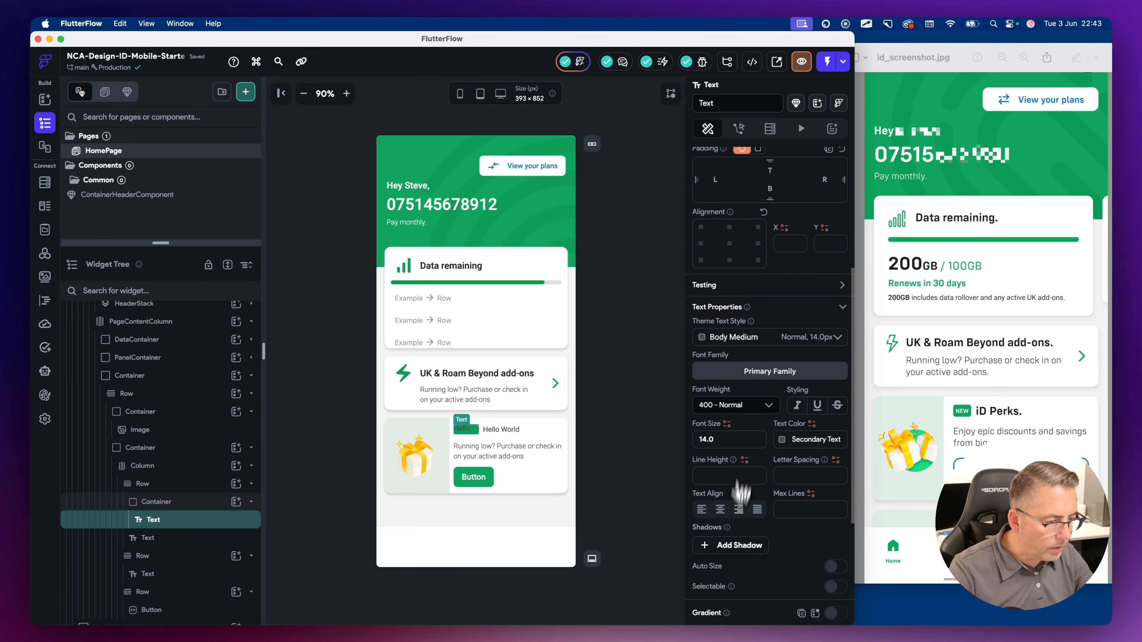
{"action": "left_click", "coordinate": [761, 338]}
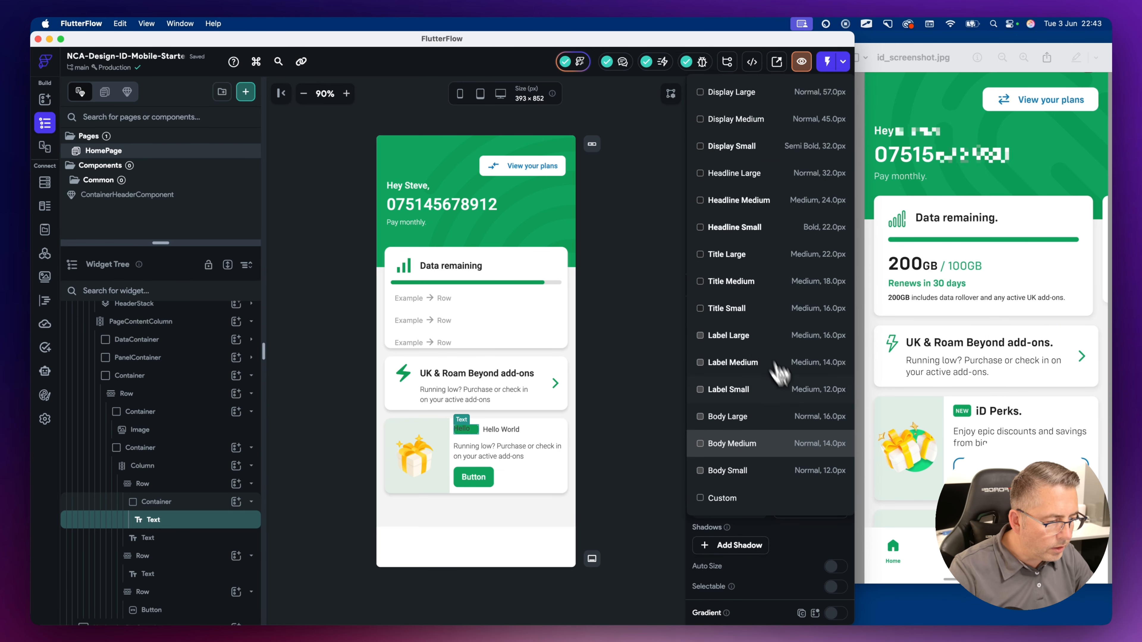
{"action": "left_click", "coordinate": [735, 471]}
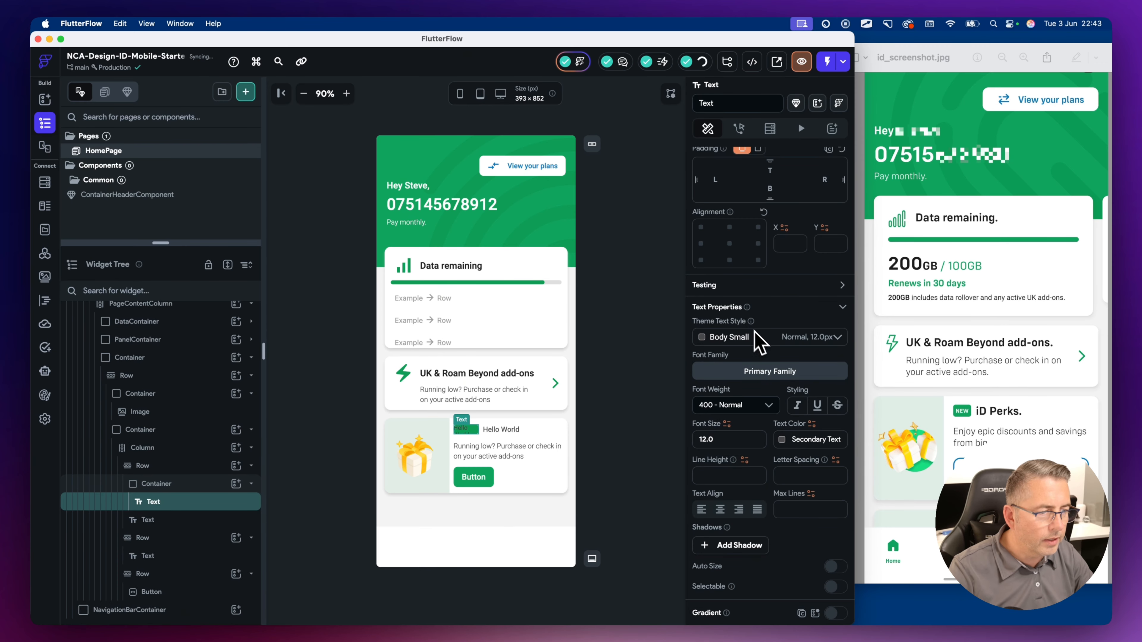
Set the badge text to "New" and its text color to the Alternative Text theme color
{"action": "scroll", "coordinate": [755, 333], "scroll_direction": "up", "scroll_amount": 6}
{"action": "scroll", "coordinate": [760, 283], "scroll_direction": "up", "scroll_amount": 4}
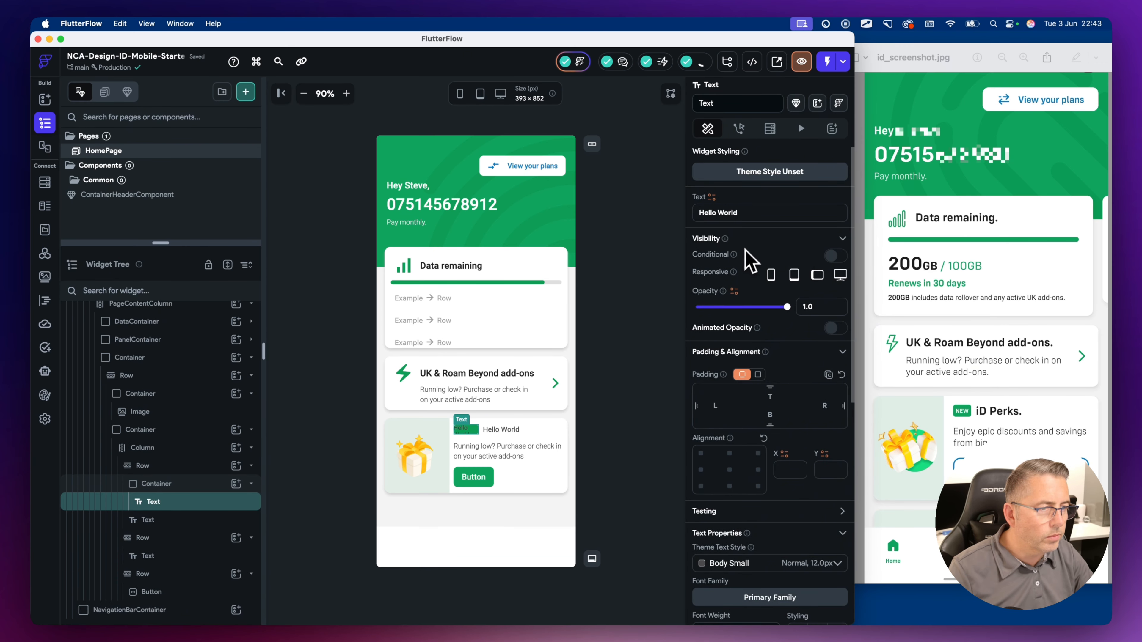
{"action": "type", "text": "New"}
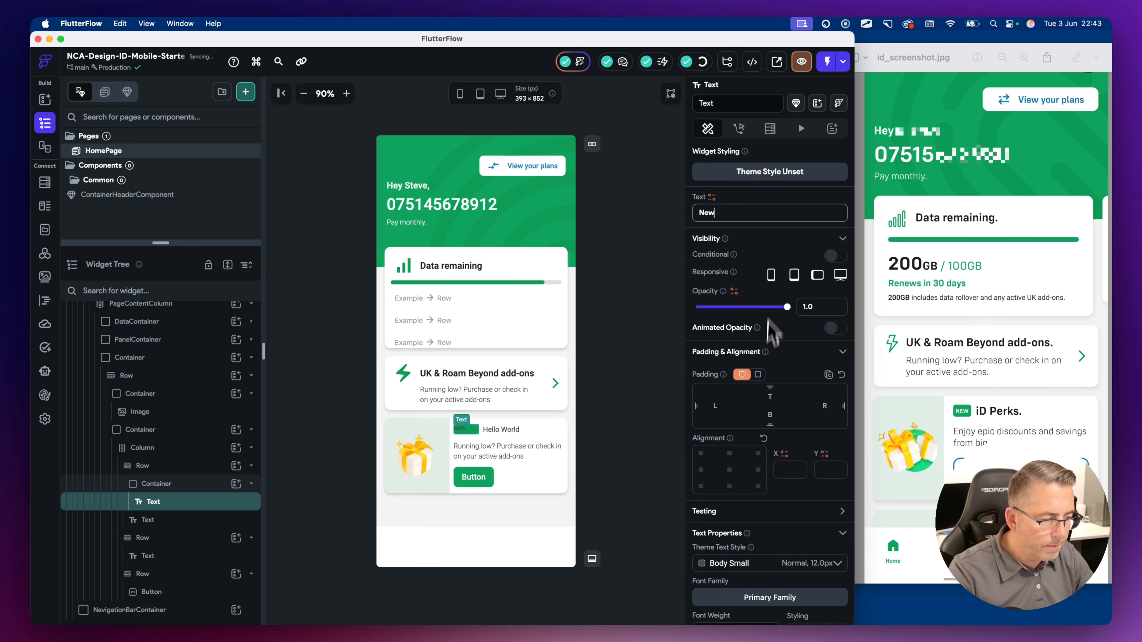
{"action": "scroll", "coordinate": [773, 333], "scroll_direction": "down", "scroll_amount": 7}
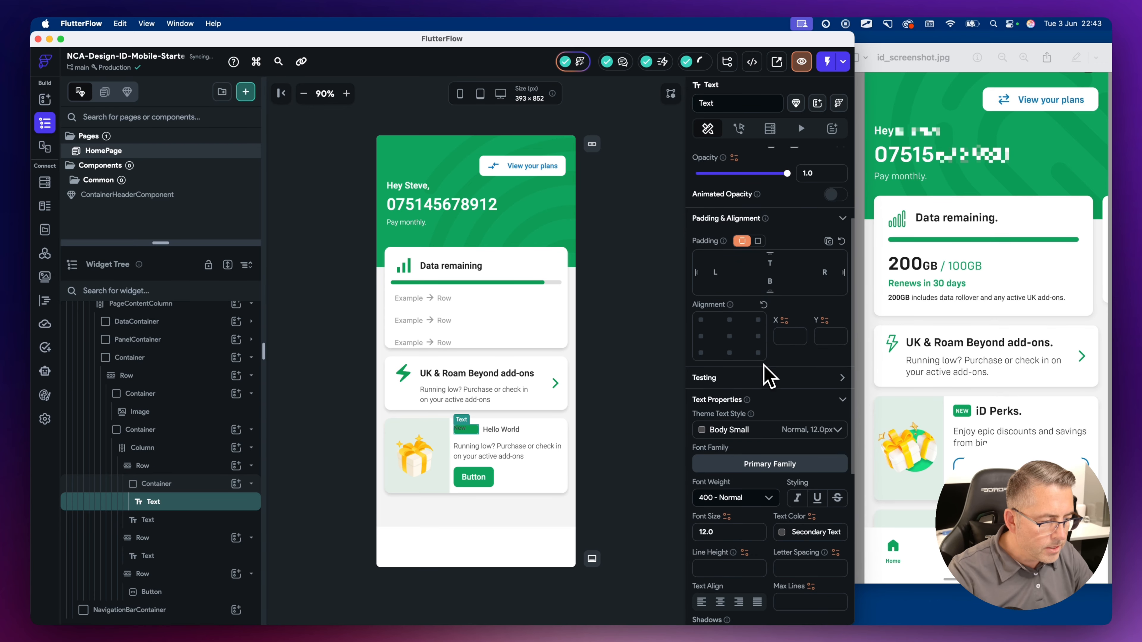
{"action": "scroll", "coordinate": [747, 445], "scroll_direction": "down", "scroll_amount": 3}
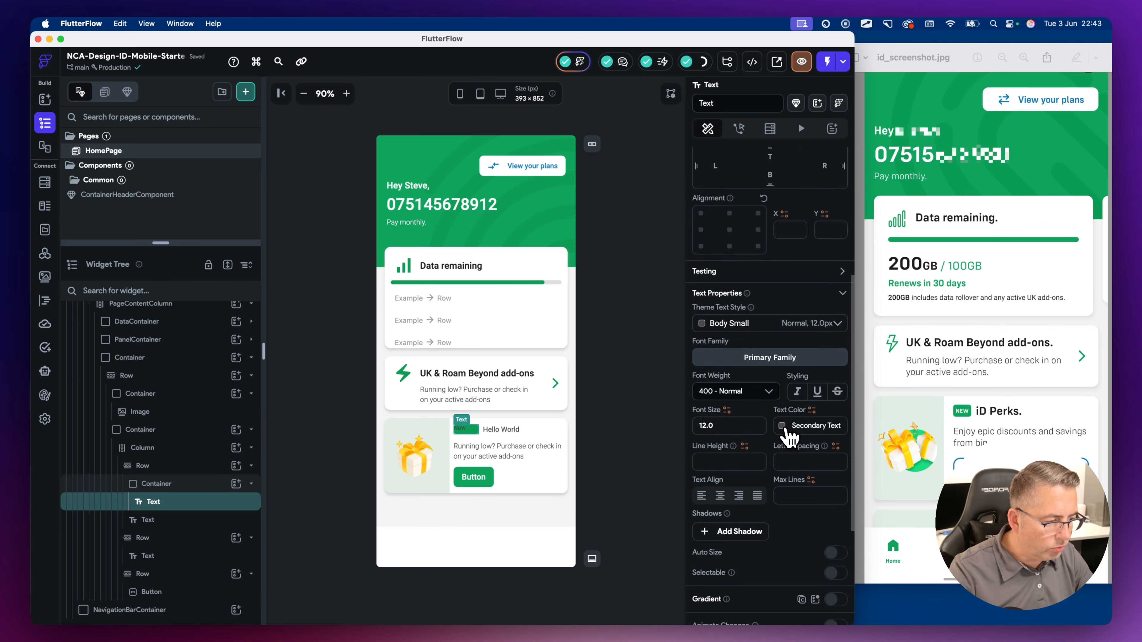
{"action": "left_click", "coordinate": [787, 430]}
{"action": "scroll", "coordinate": [663, 481], "scroll_direction": "down", "scroll_amount": 6}
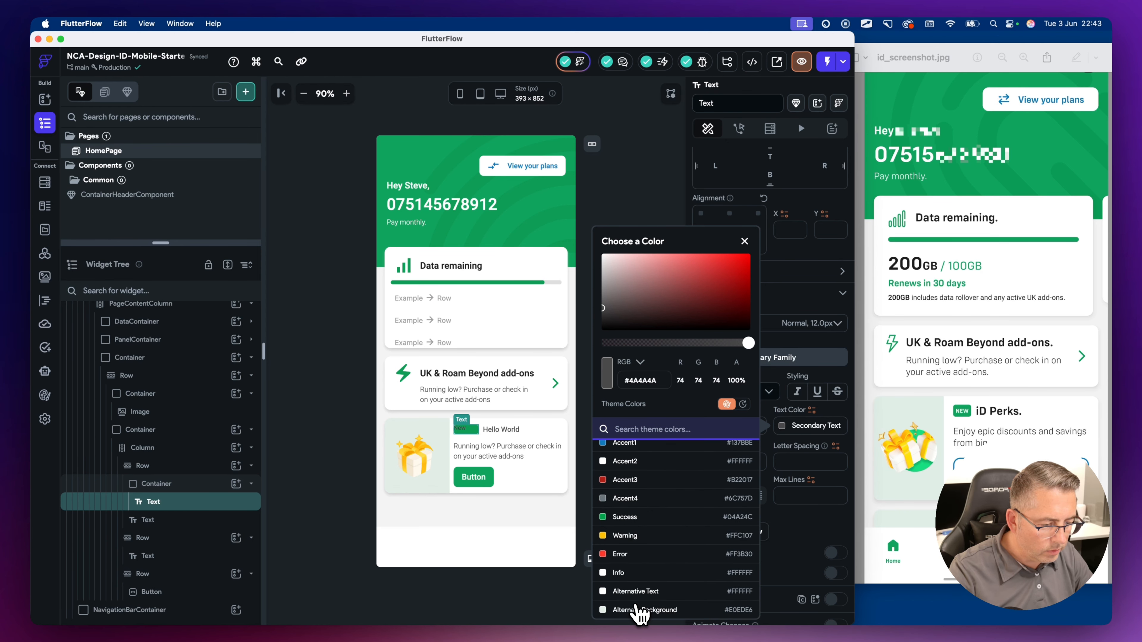
{"action": "left_click", "coordinate": [641, 592]}
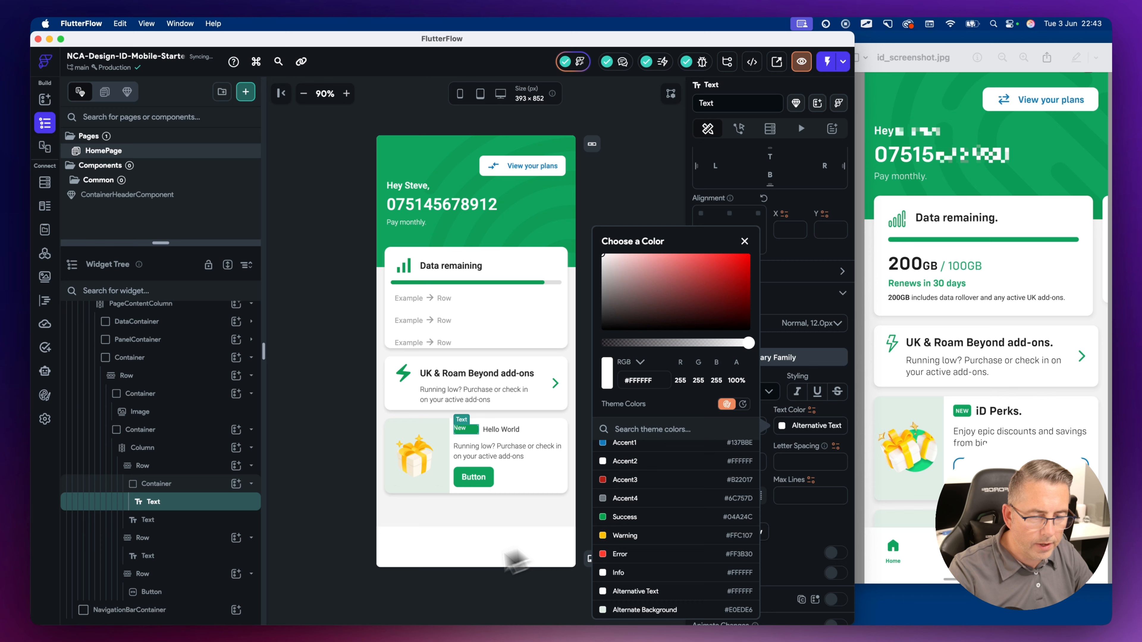
Set the badge container's child alignment to center
{"action": "left_click", "coordinate": [153, 485]}
{"action": "left_click", "coordinate": [153, 485]}
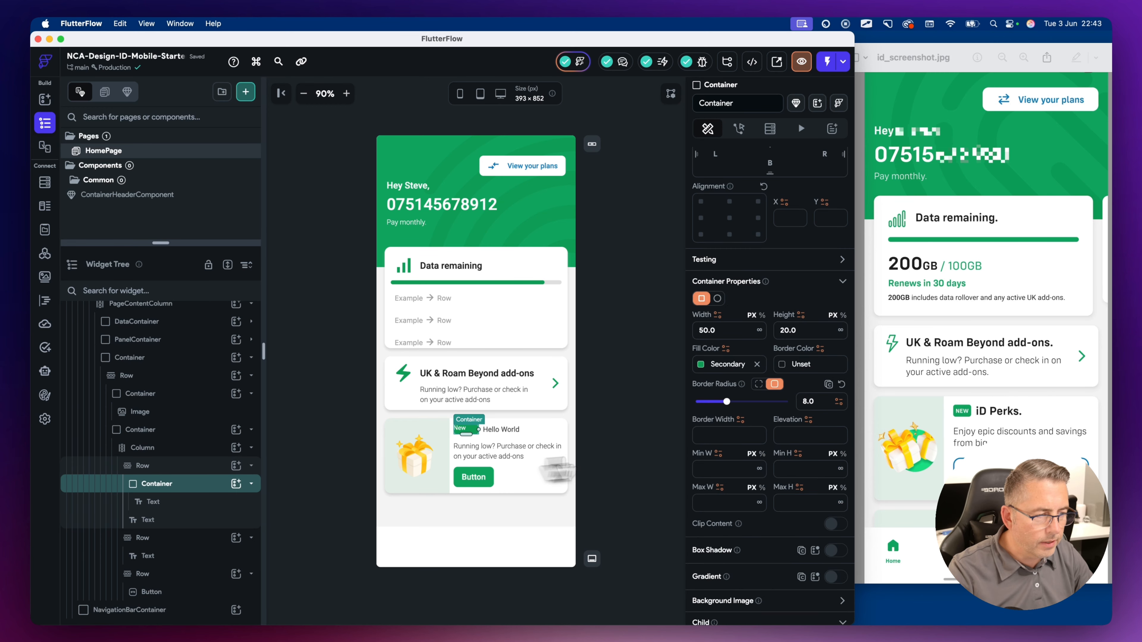
{"action": "scroll", "coordinate": [699, 455], "scroll_direction": "down", "scroll_amount": 2}
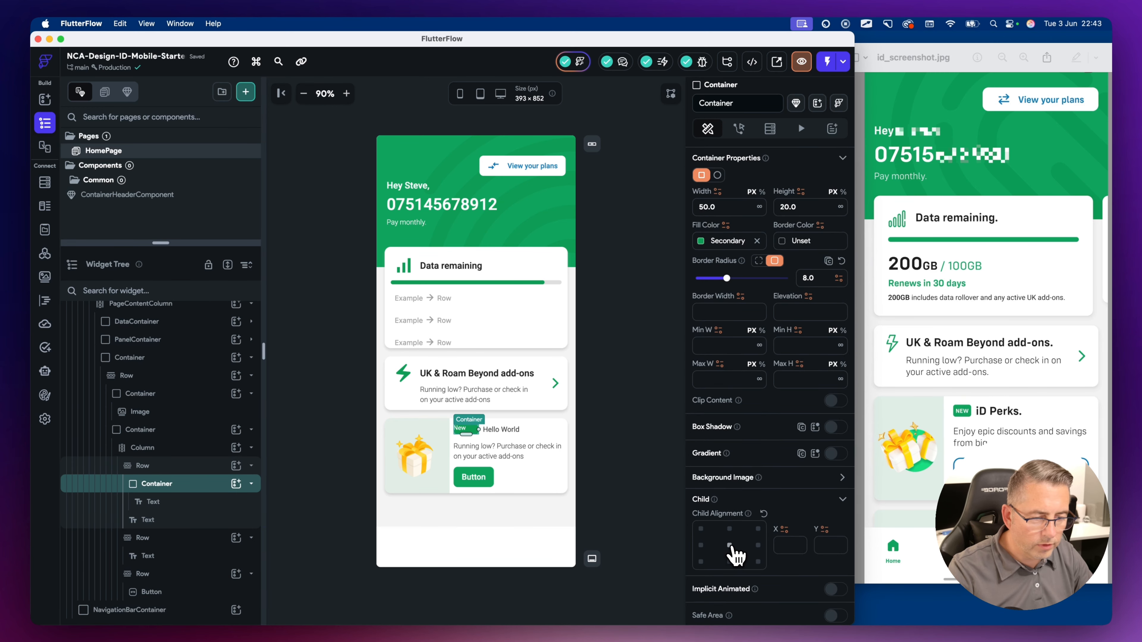
{"action": "left_click", "coordinate": [615, 394]}
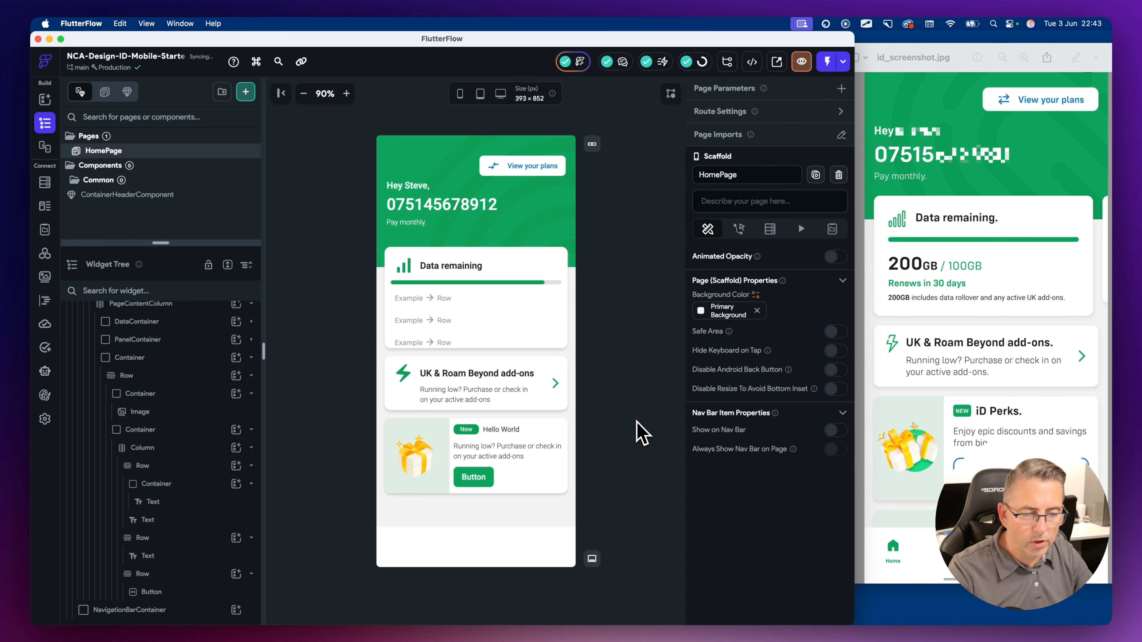
Set the badge container's border radius to 4 and its width to 40 px
{"action": "left_click", "coordinate": [479, 437]}
{"action": "scroll", "coordinate": [744, 517], "scroll_direction": "down", "scroll_amount": 2}
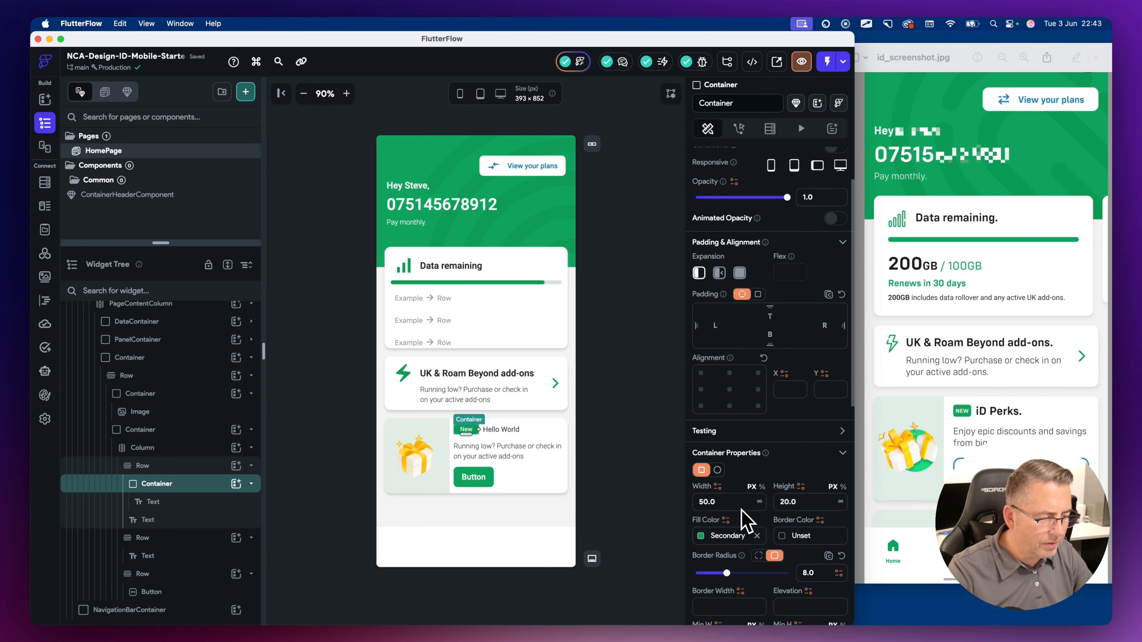
{"action": "left_click", "coordinate": [809, 515]}
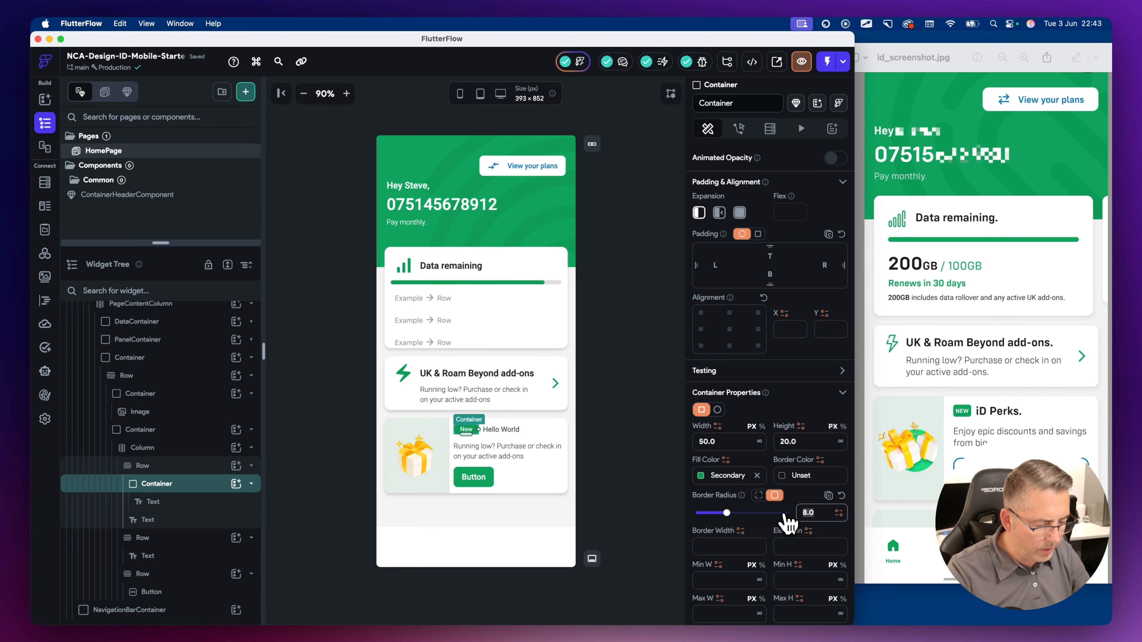
{"action": "type", "text": "4"}
{"action": "left_click", "coordinate": [636, 404]}
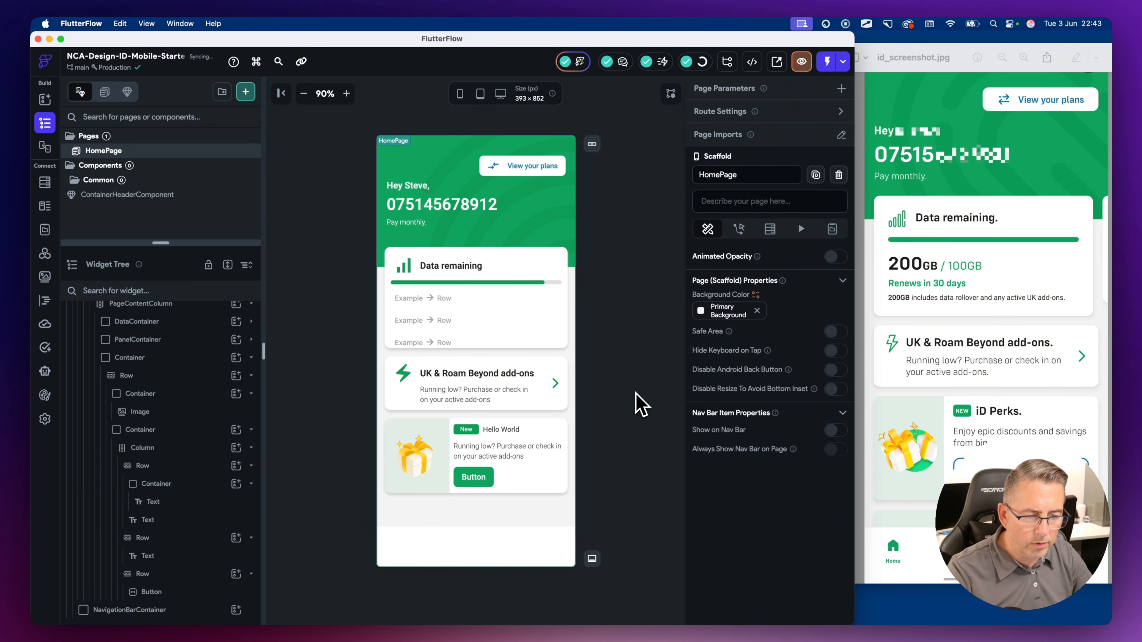
{"action": "left_click", "coordinate": [460, 433]}
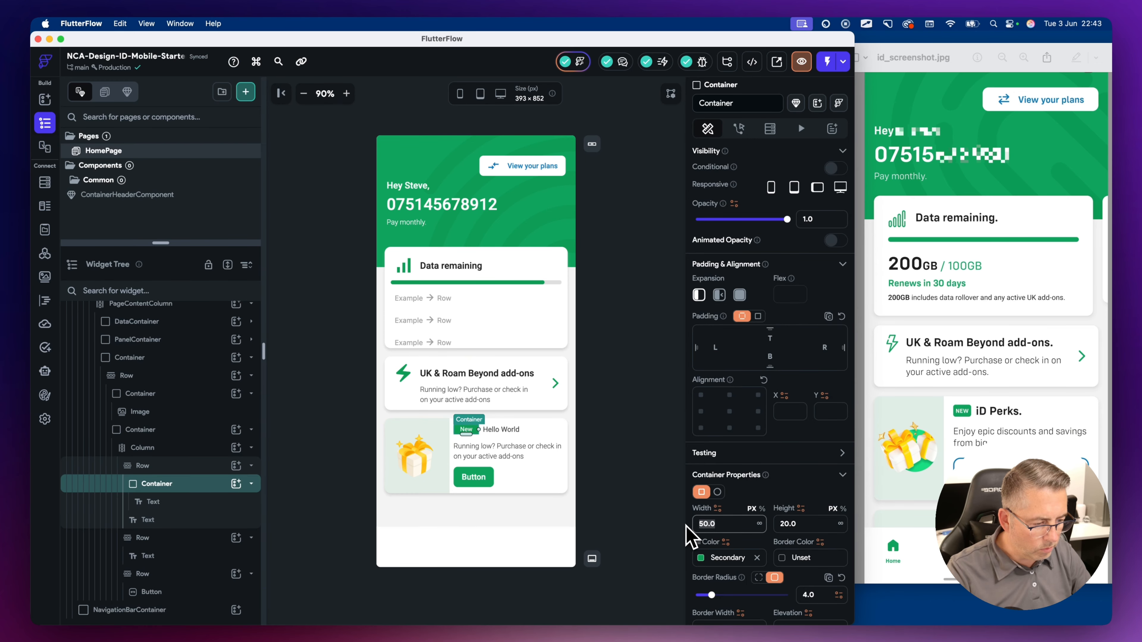
{"action": "type", "text": "40"}
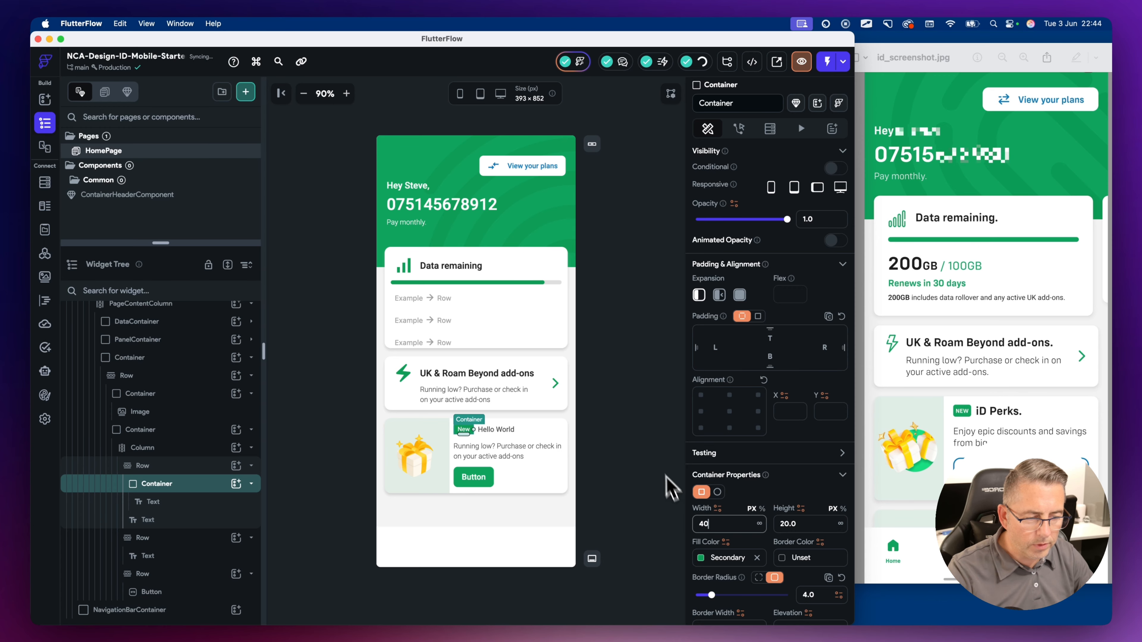
{"action": "left_click", "coordinate": [659, 458]}
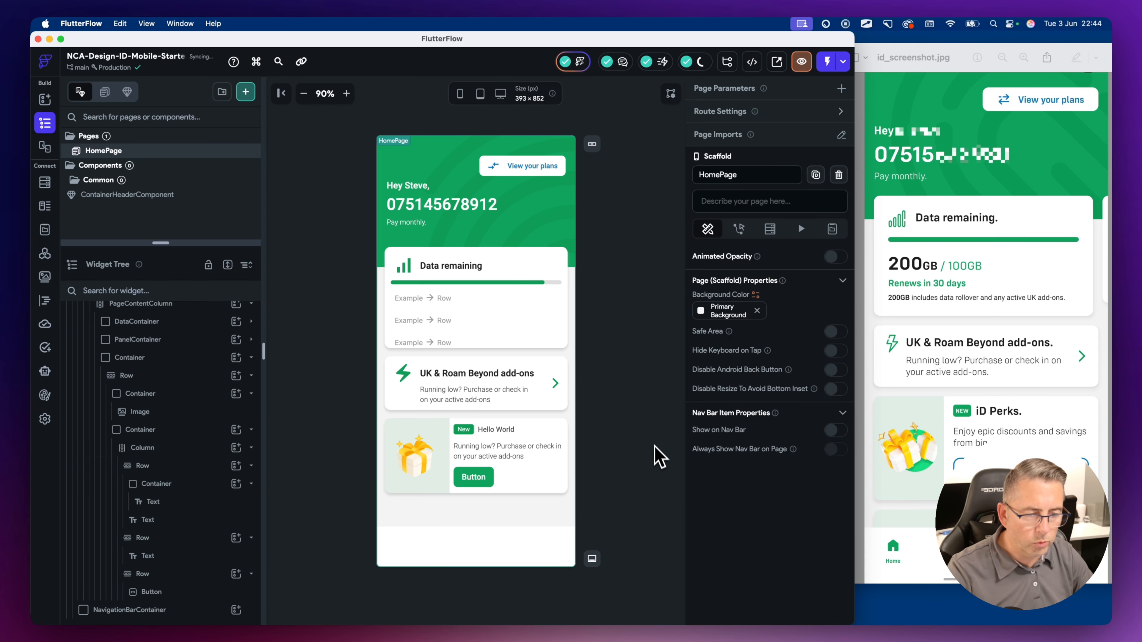
Apply the Title Medium text style to the Hello World heading beside the badge
{"action": "left_click", "coordinate": [489, 431]}
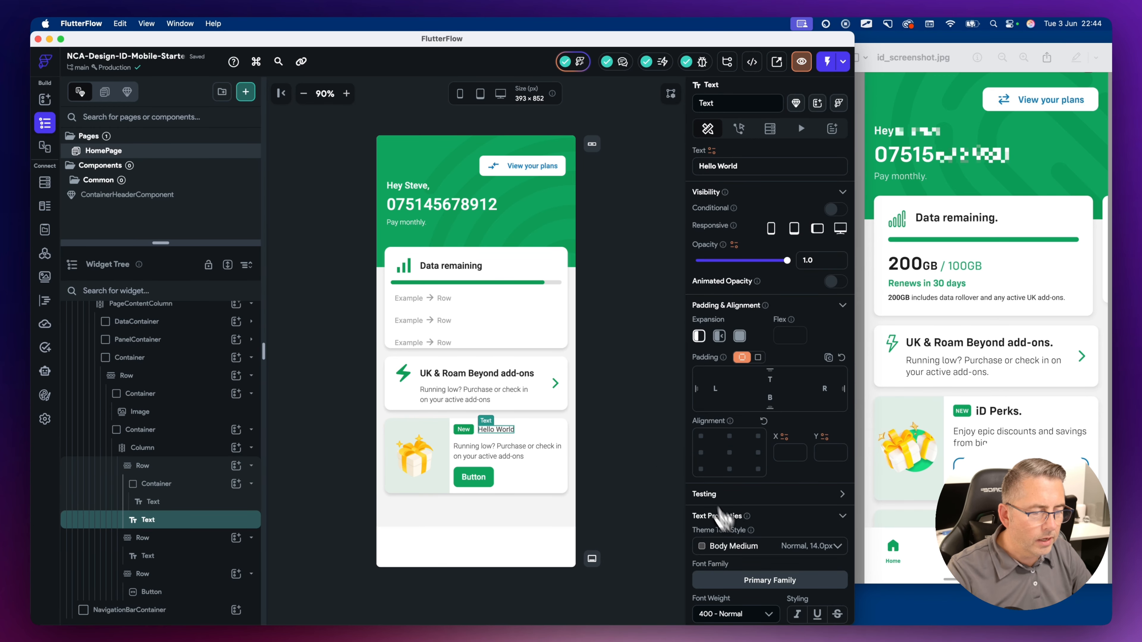
{"action": "left_click", "coordinate": [750, 548]}
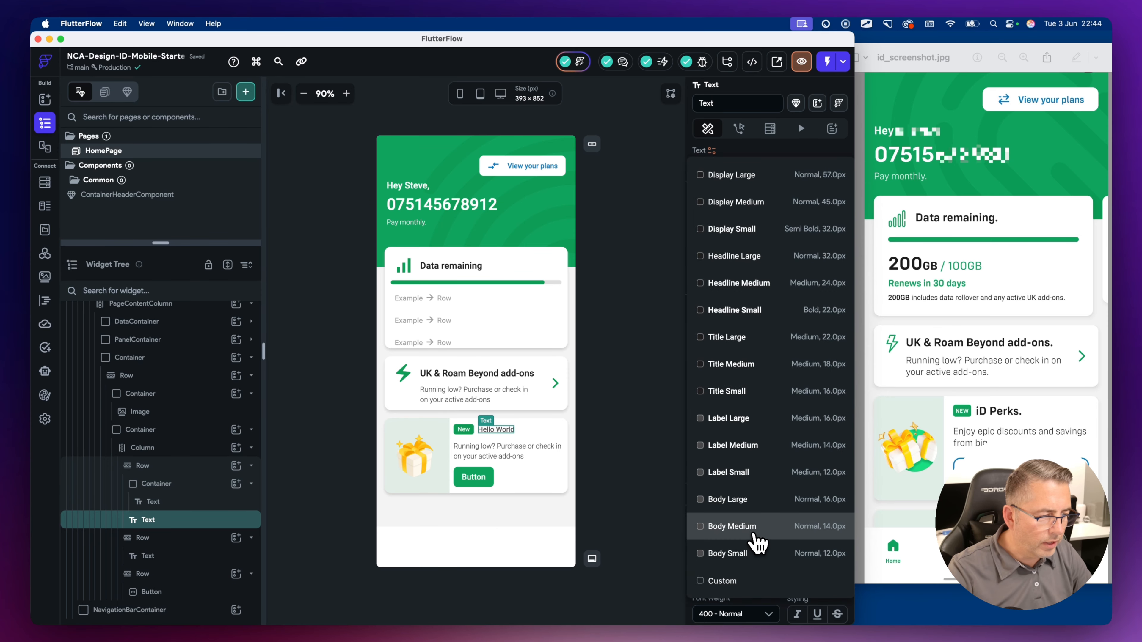
{"action": "left_click", "coordinate": [744, 377]}
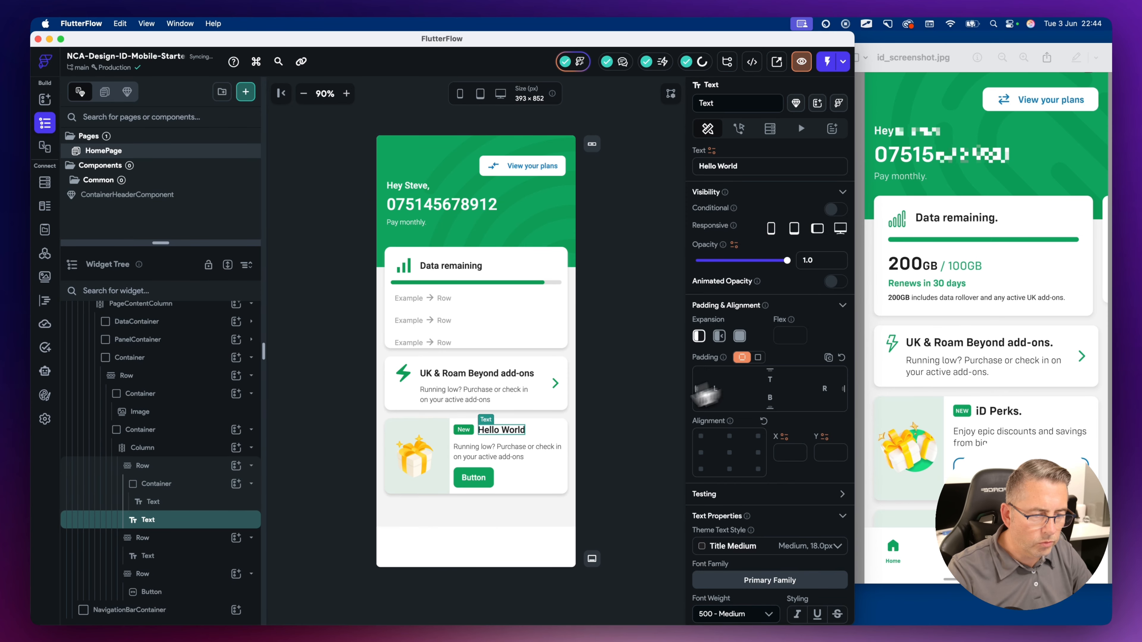
{"action": "left_click", "coordinate": [582, 438]}
Replace the Hello World heading text with "iD Perks"
{"action": "left_click", "coordinate": [489, 435]}
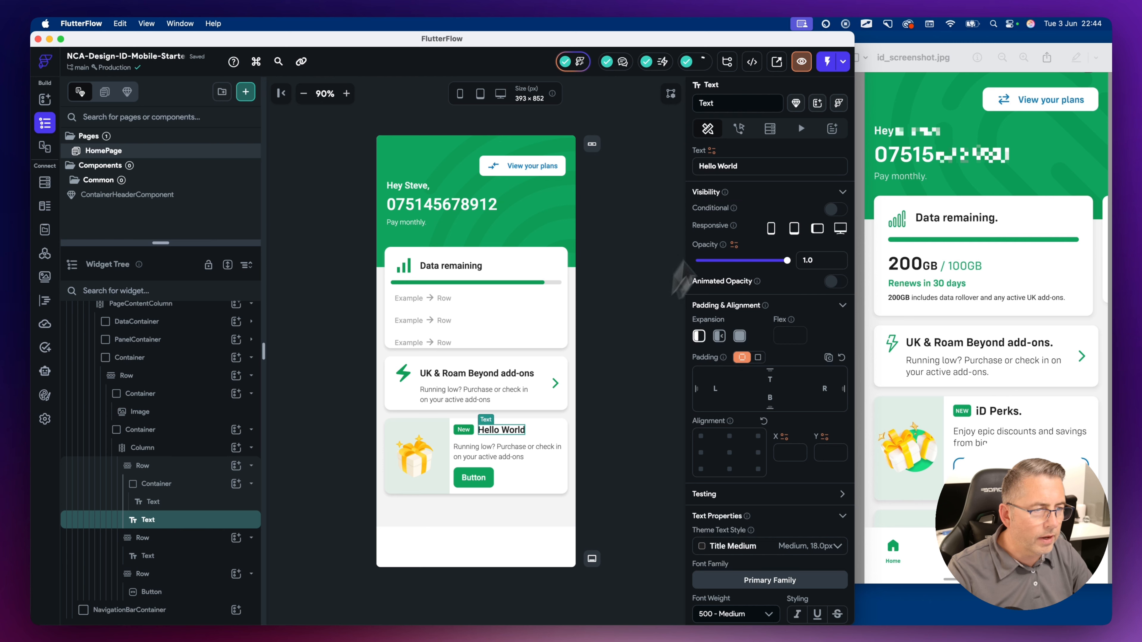
{"action": "left_click_drag", "start_coordinate": [743, 166], "coordinate": [653, 167]}
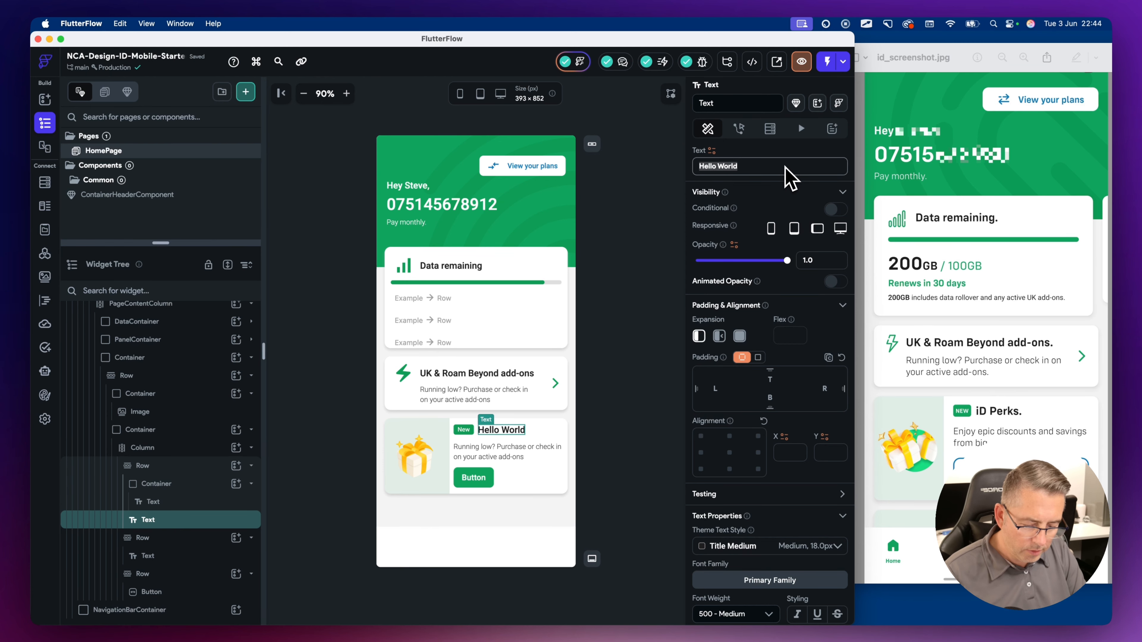
{"action": "type", "text": "iD Per"}
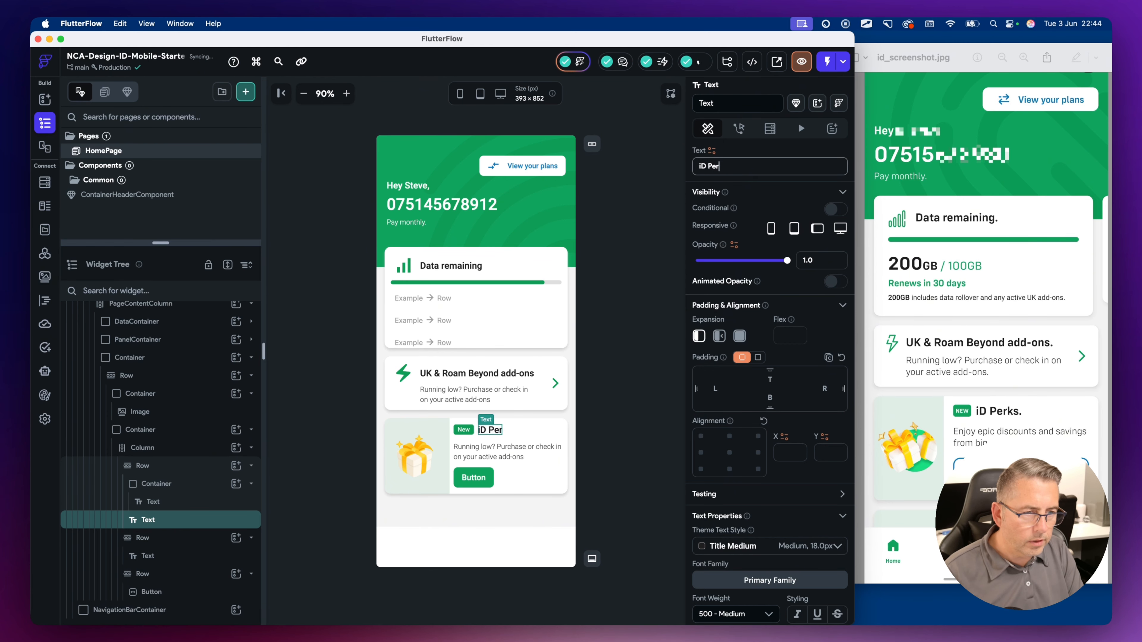
{"action": "type", "text": "ks."}
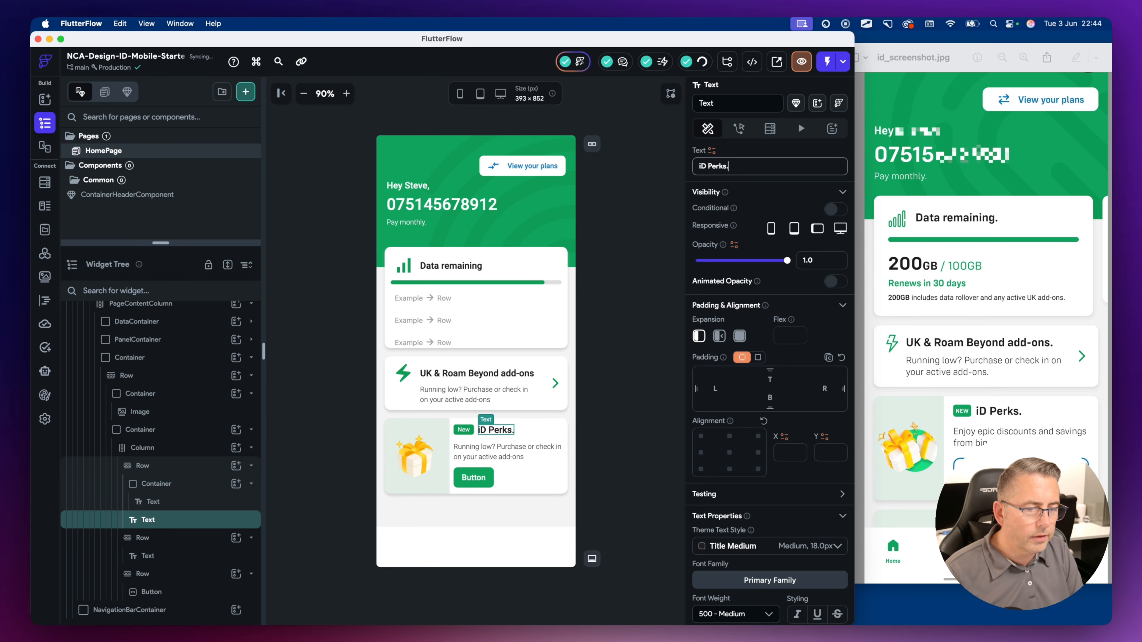
{"action": "left_click", "coordinate": [647, 295]}
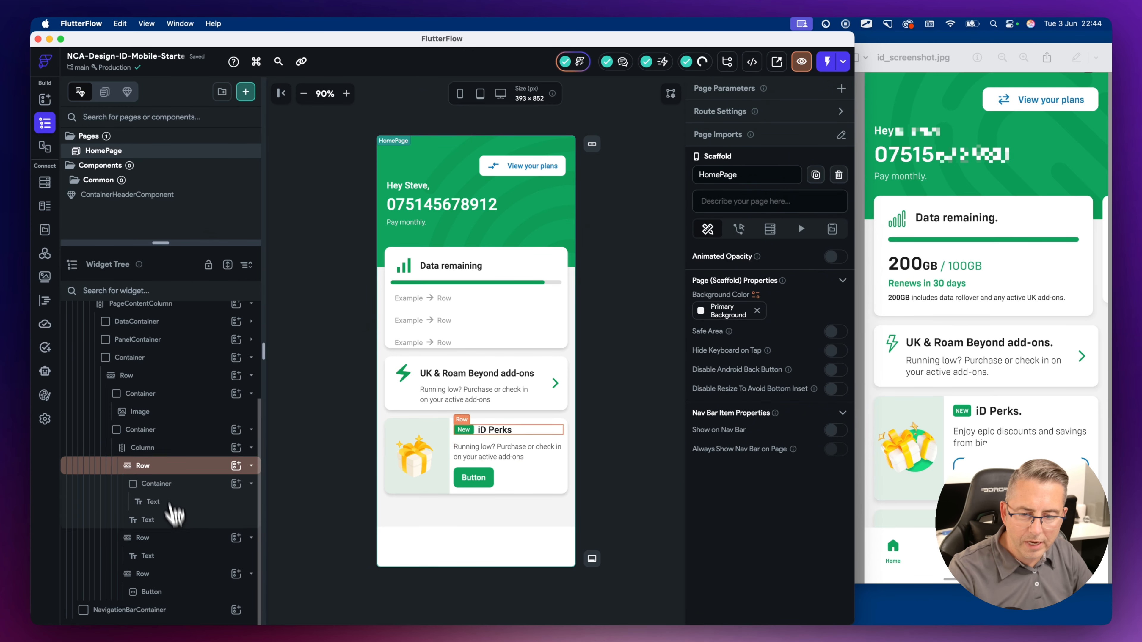
Set the left and right padding of the perks card's column to 12 each
{"action": "left_click", "coordinate": [153, 456]}
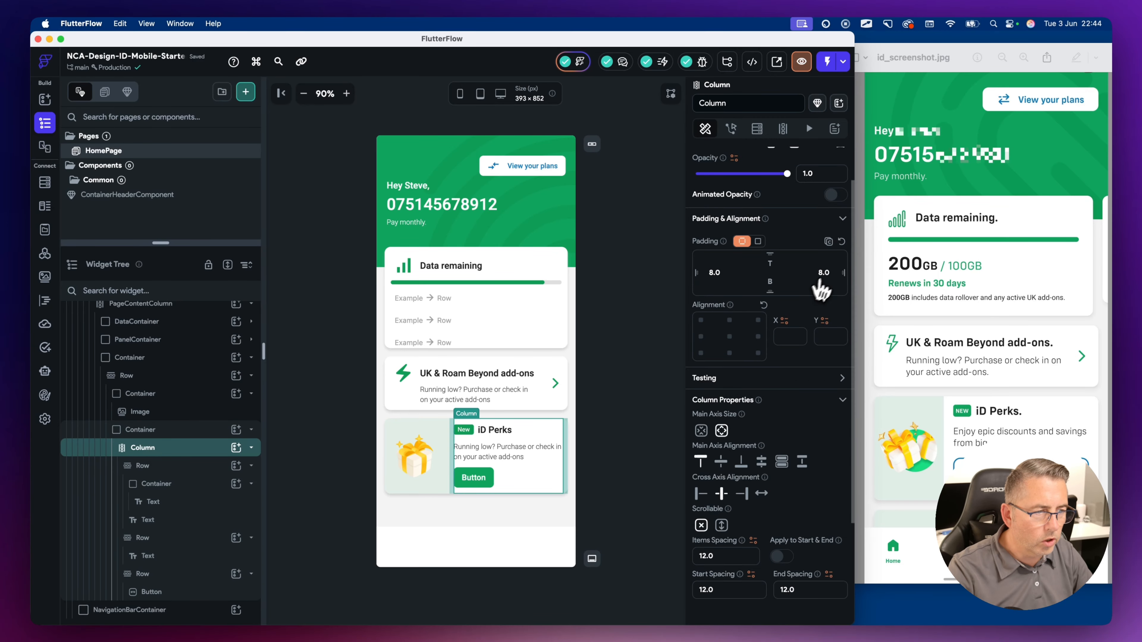
{"action": "double_click", "coordinate": [724, 275]}
{"action": "type", "text": "12"}
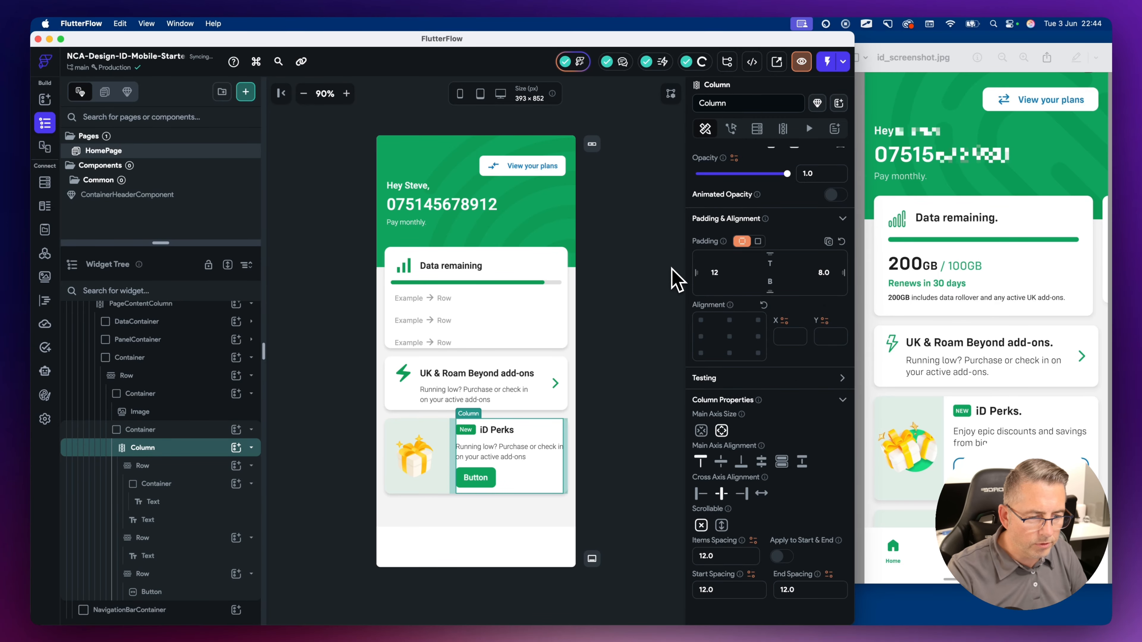
{"action": "double_click", "coordinate": [821, 273]}
{"action": "type", "text": "12"}
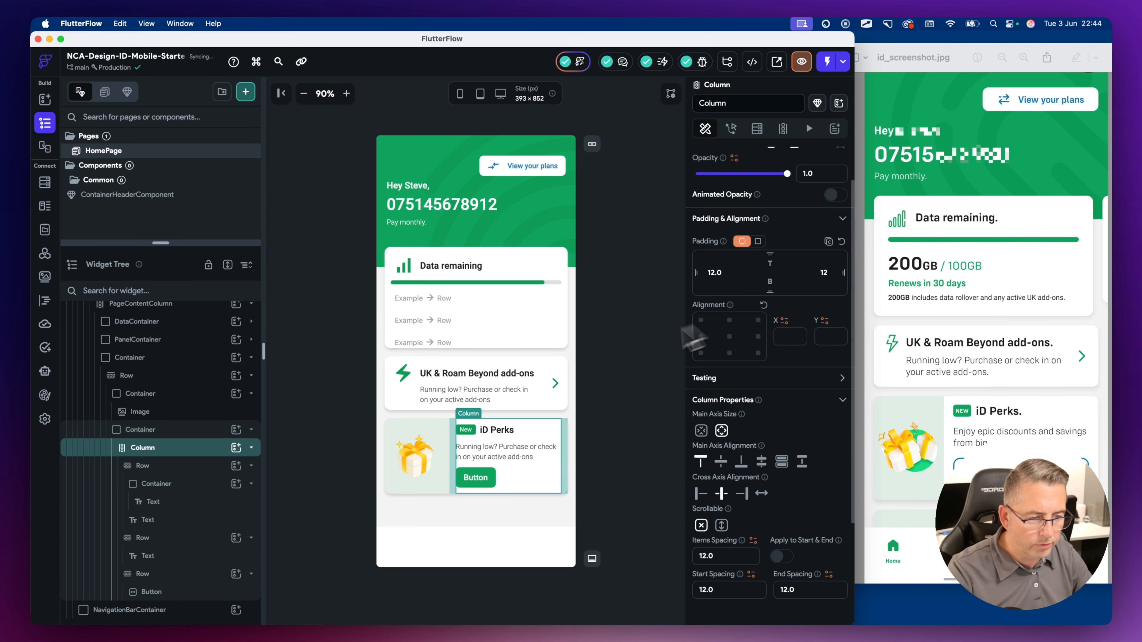
{"action": "left_click", "coordinate": [613, 362]}
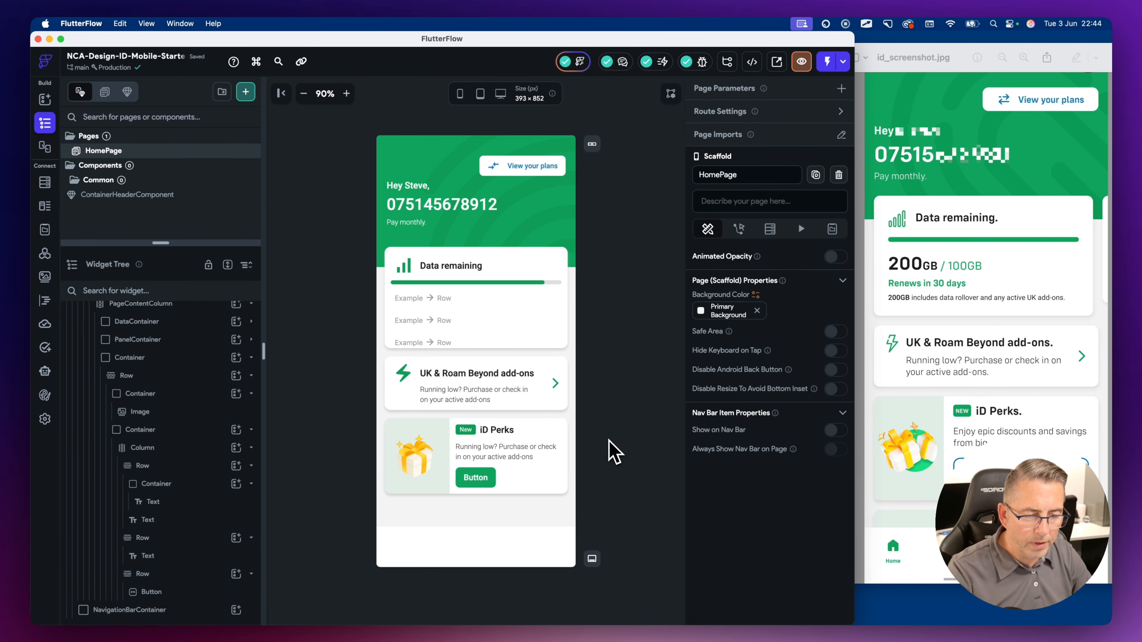
Replace the description text in the iD Perks card with "Enjoy epic discounts and savings from big-name brands."
{"action": "left_click", "coordinate": [501, 457]}
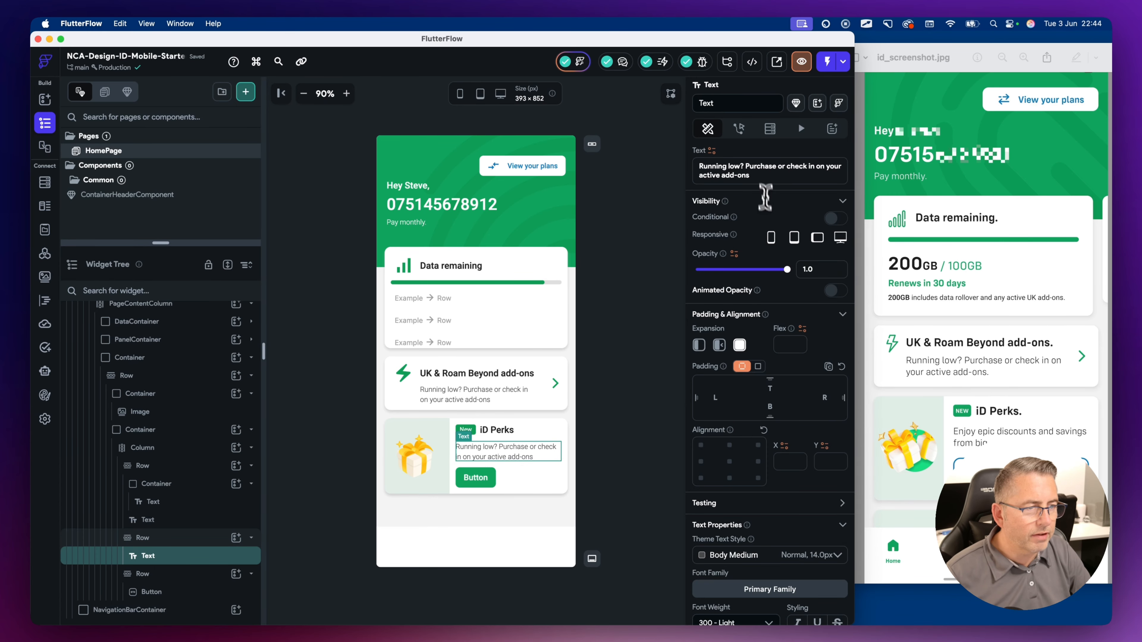
{"action": "left_click_drag", "start_coordinate": [755, 176], "coordinate": [683, 166]}
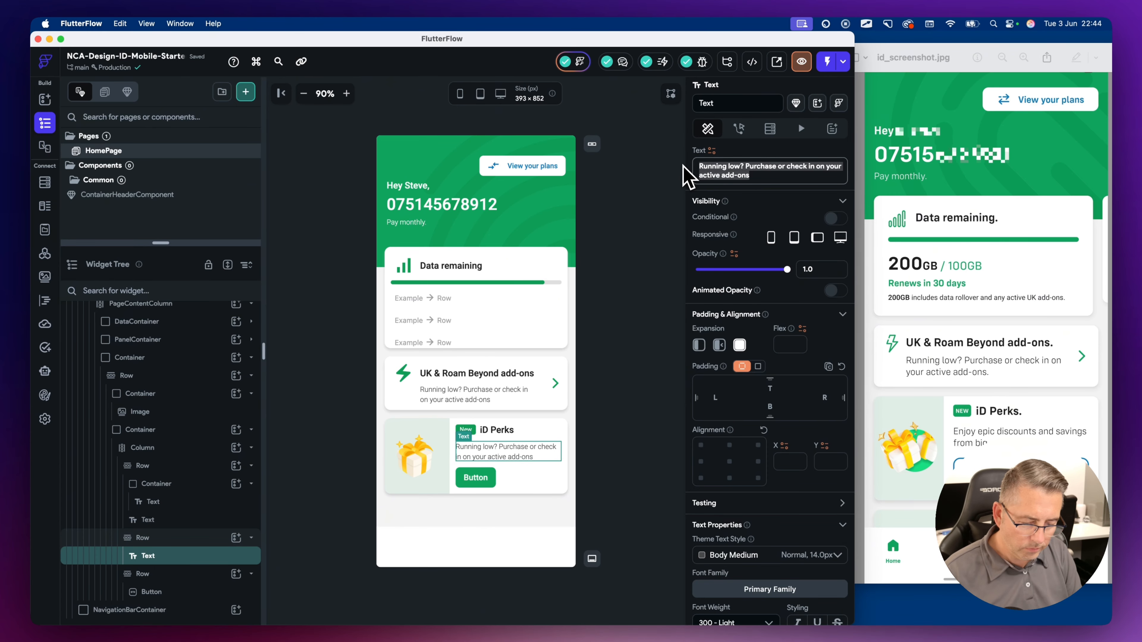
{"action": "type", "text": "Enjoy epic discounts and savings from big-name brands."}
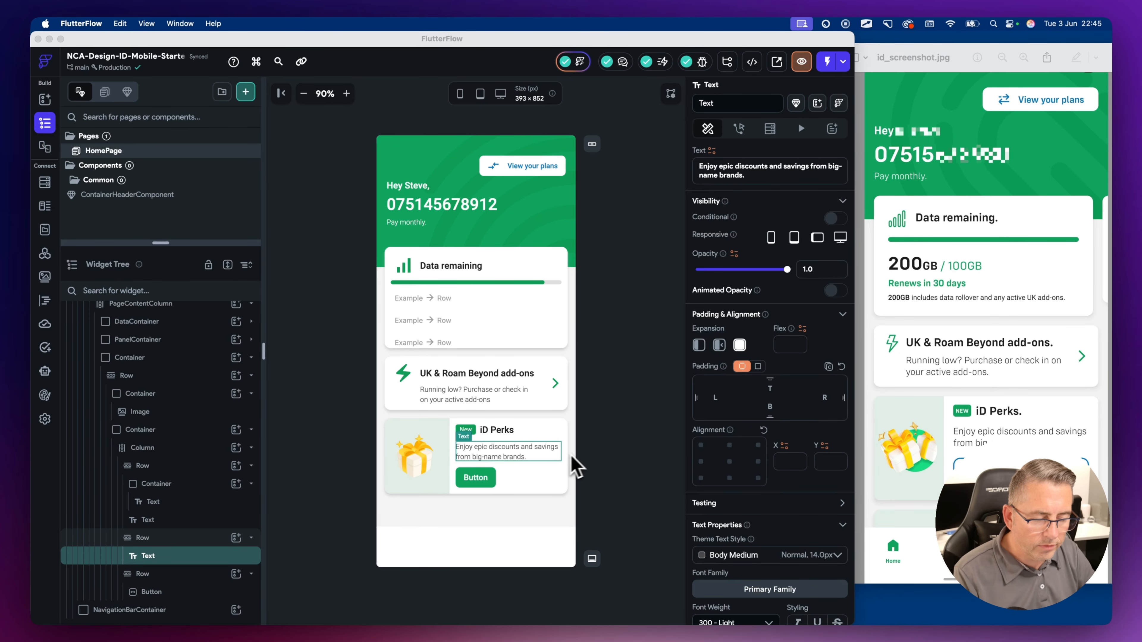
{"action": "left_click", "coordinate": [580, 463]}
Change the label of the iD Perks card's button to "Explore Perks"
{"action": "left_click", "coordinate": [484, 483]}
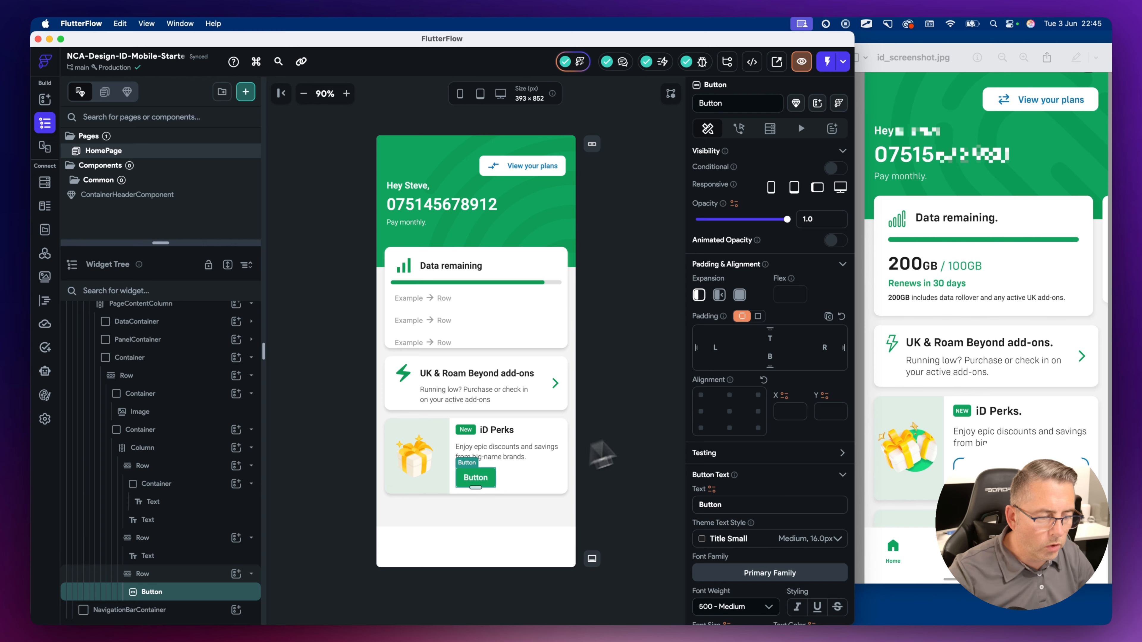
{"action": "scroll", "coordinate": [715, 428], "scroll_direction": "down", "scroll_amount": 5}
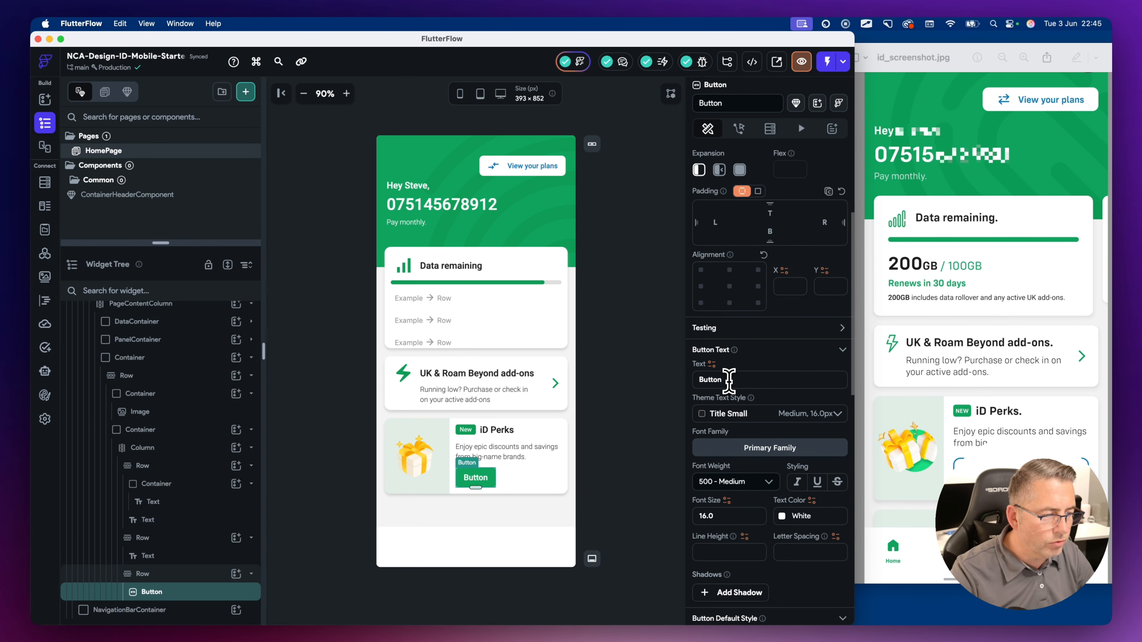
{"action": "left_click_drag", "start_coordinate": [728, 380], "coordinate": [688, 386]}
{"action": "type", "text": "Explore Perks"}
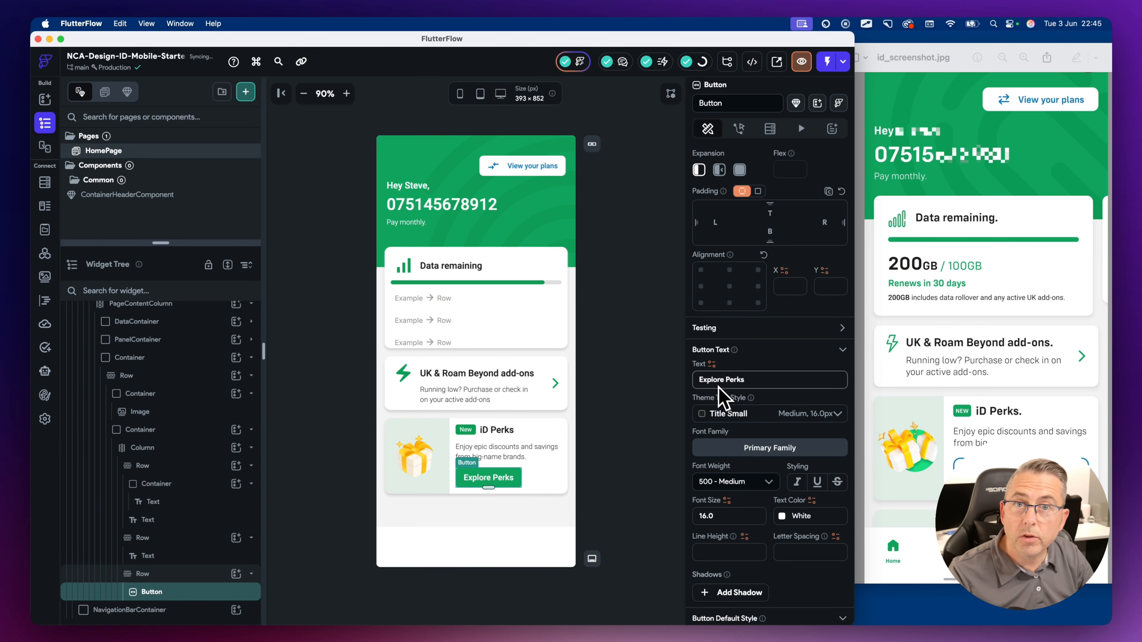
Set the Explore Perks button's fill color to the white Accent 2 theme color
{"action": "scroll", "coordinate": [731, 452], "scroll_direction": "down", "scroll_amount": 5}
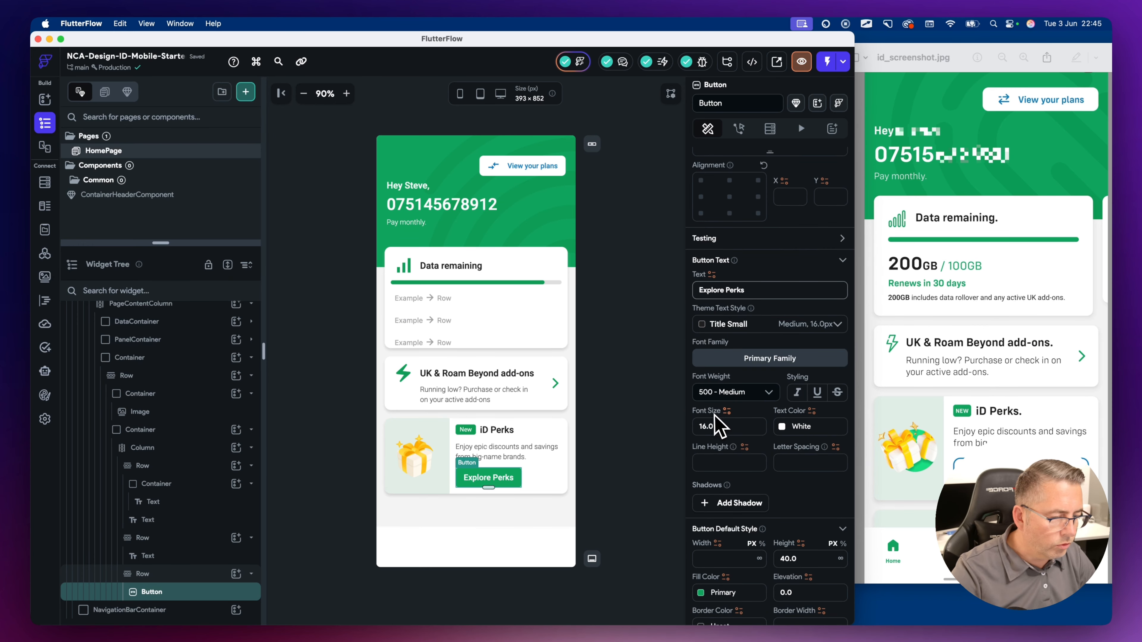
{"action": "scroll", "coordinate": [747, 450], "scroll_direction": "down", "scroll_amount": 3}
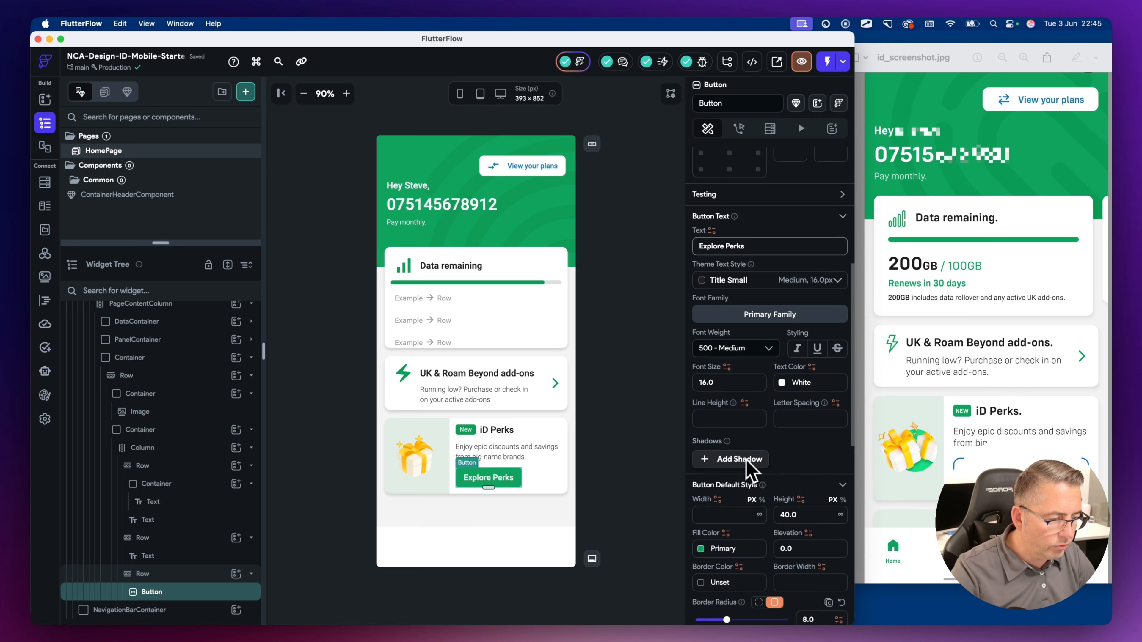
{"action": "scroll", "coordinate": [756, 455], "scroll_direction": "down", "scroll_amount": 5}
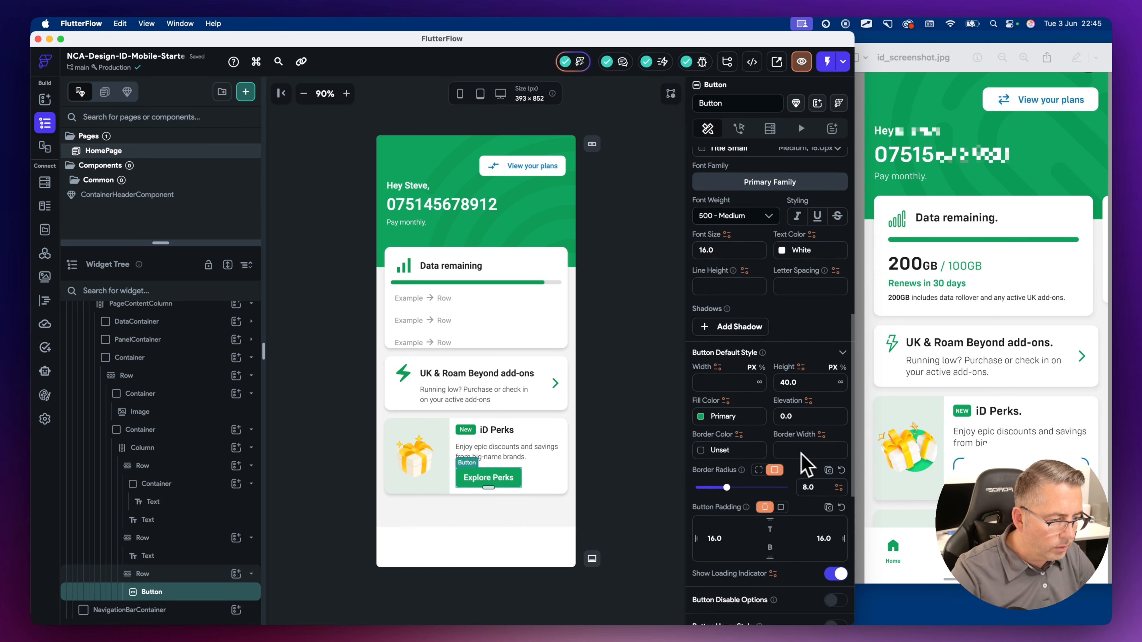
{"action": "left_click", "coordinate": [701, 417]}
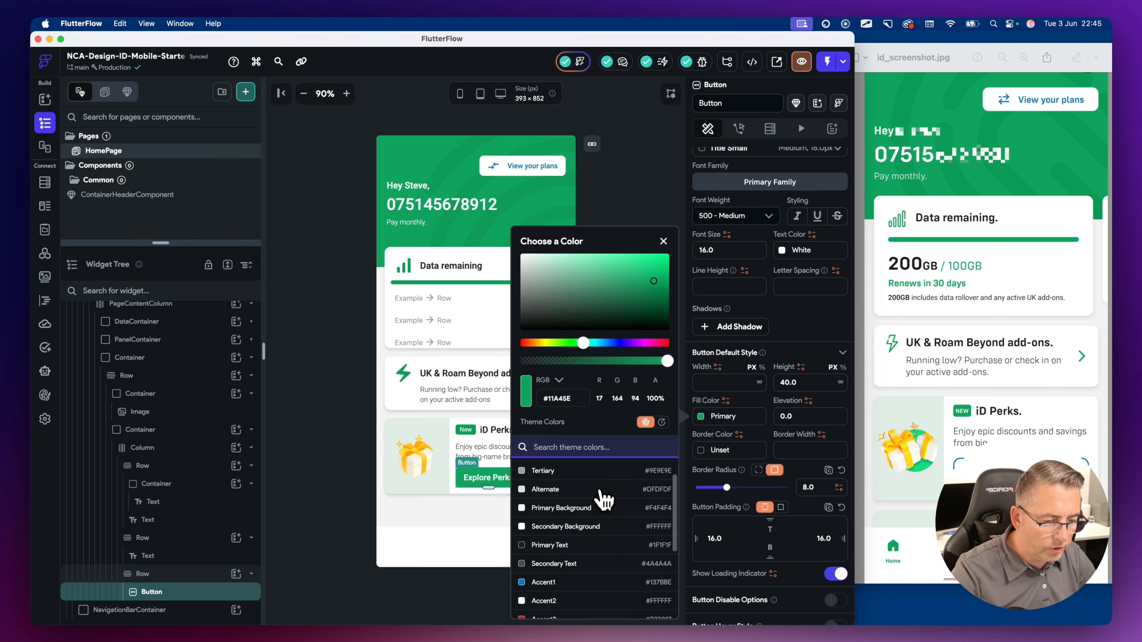
{"action": "scroll", "coordinate": [604, 498], "scroll_direction": "down", "scroll_amount": 4}
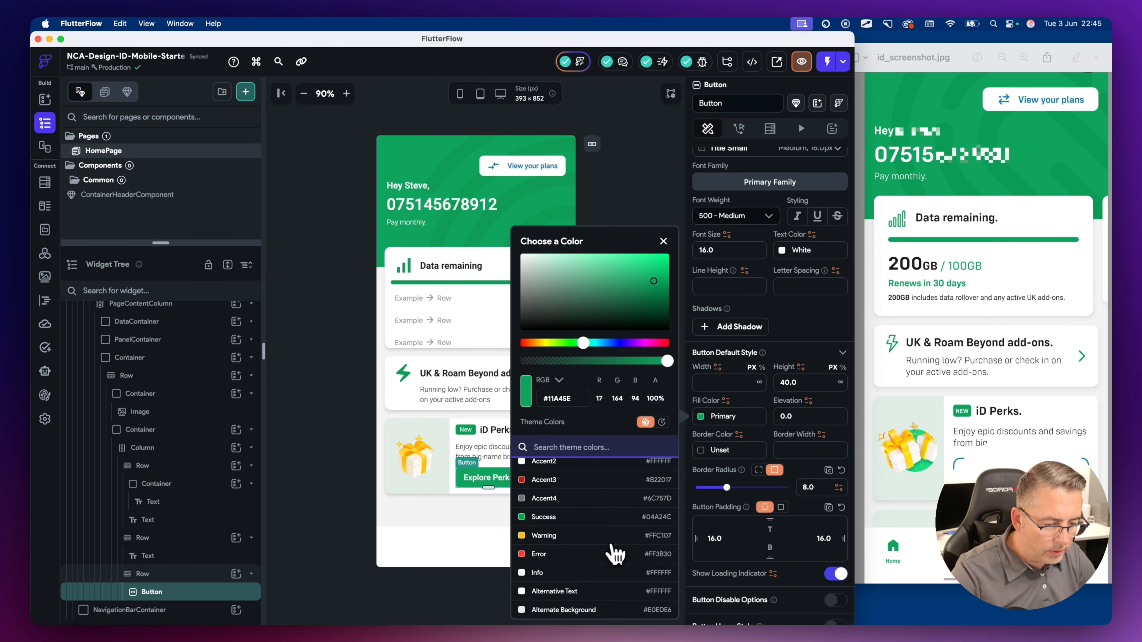
{"action": "scroll", "coordinate": [614, 554], "scroll_direction": "up", "scroll_amount": 4}
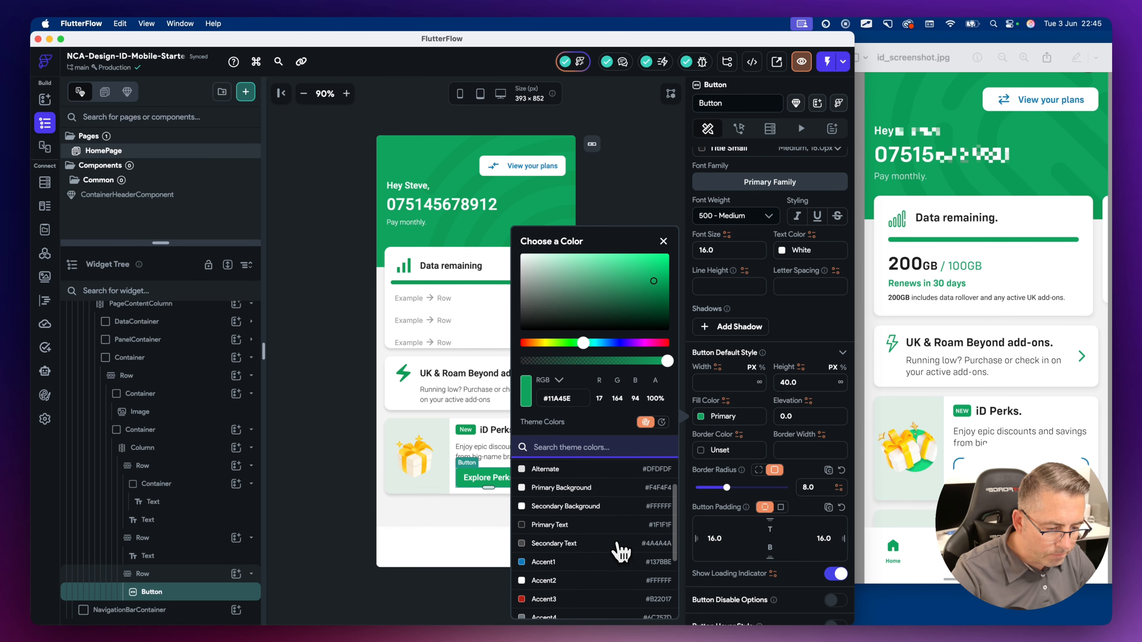
{"action": "left_click", "coordinate": [554, 583]}
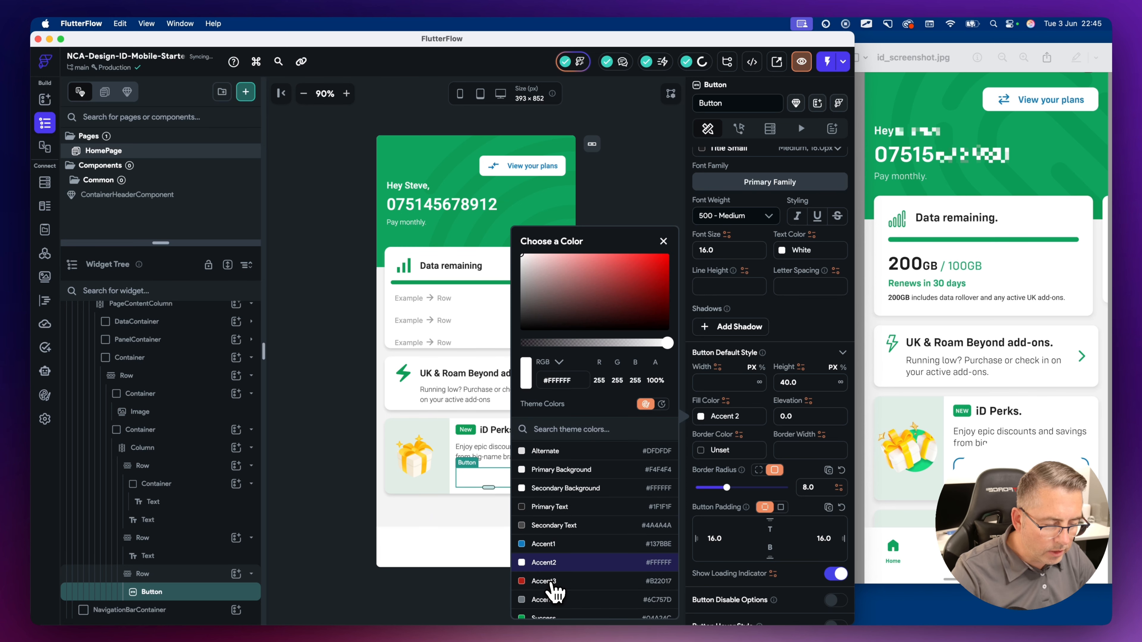
{"action": "left_click", "coordinate": [758, 486]}
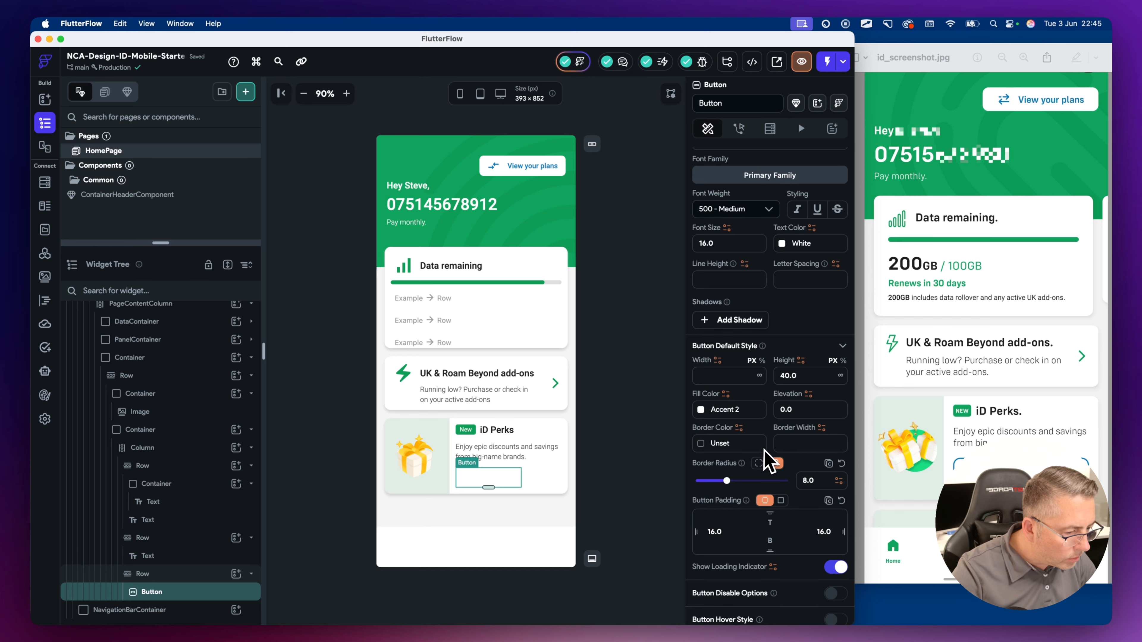
Give the Explore Perks button a border of width 2 in the blue Accent 1 theme color
{"action": "scroll", "coordinate": [766, 455], "scroll_direction": "down", "scroll_amount": 1}
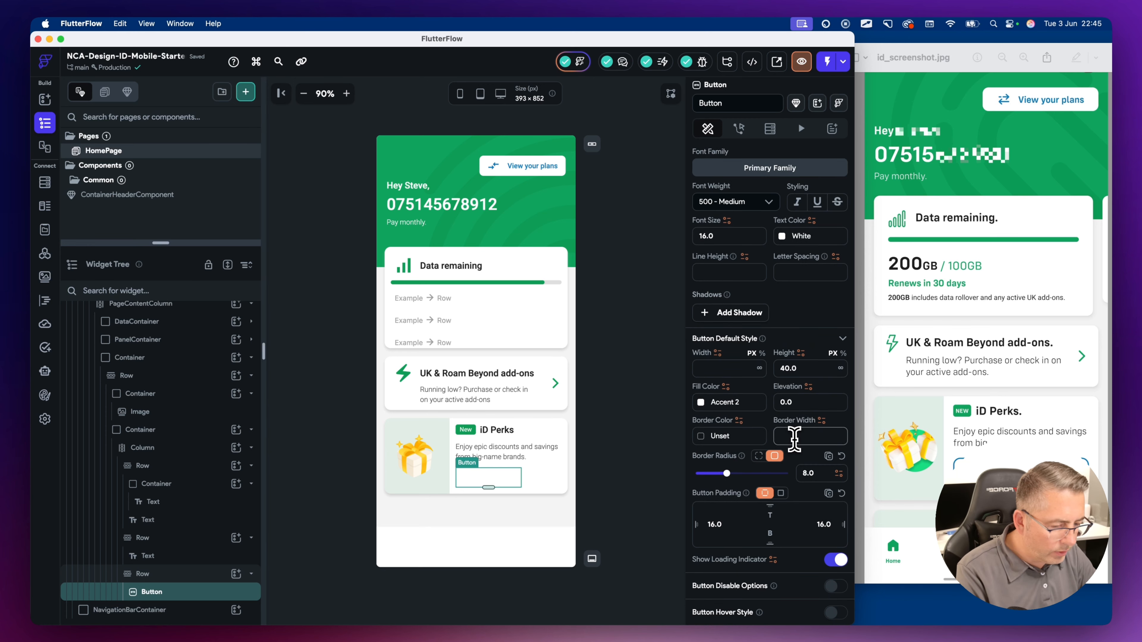
{"action": "left_click", "coordinate": [702, 437]}
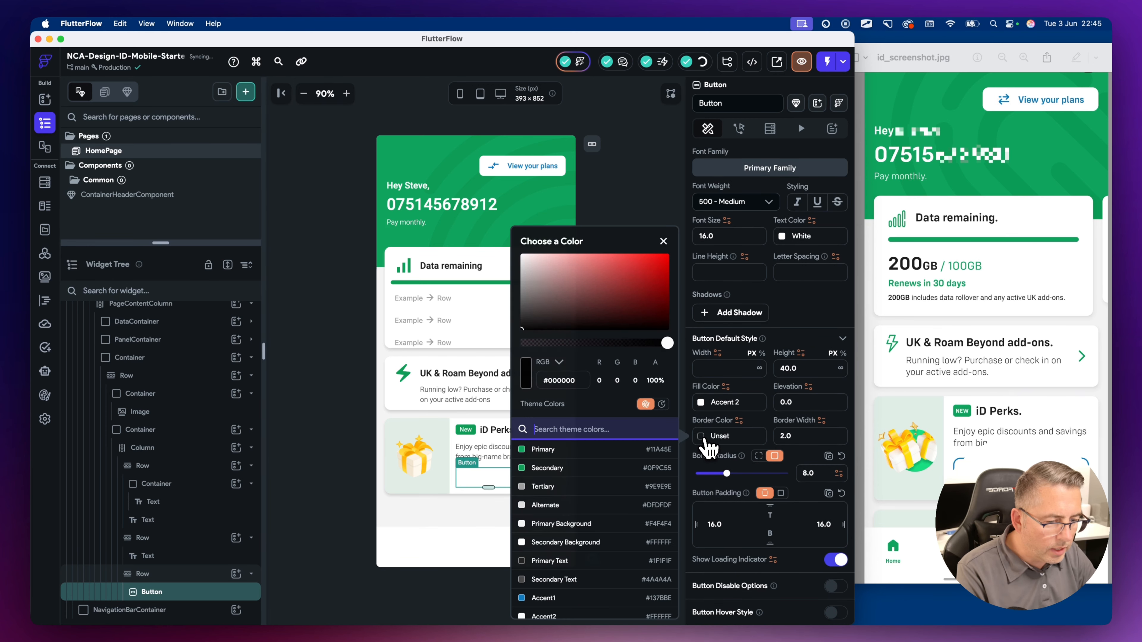
{"action": "left_click", "coordinate": [547, 600]}
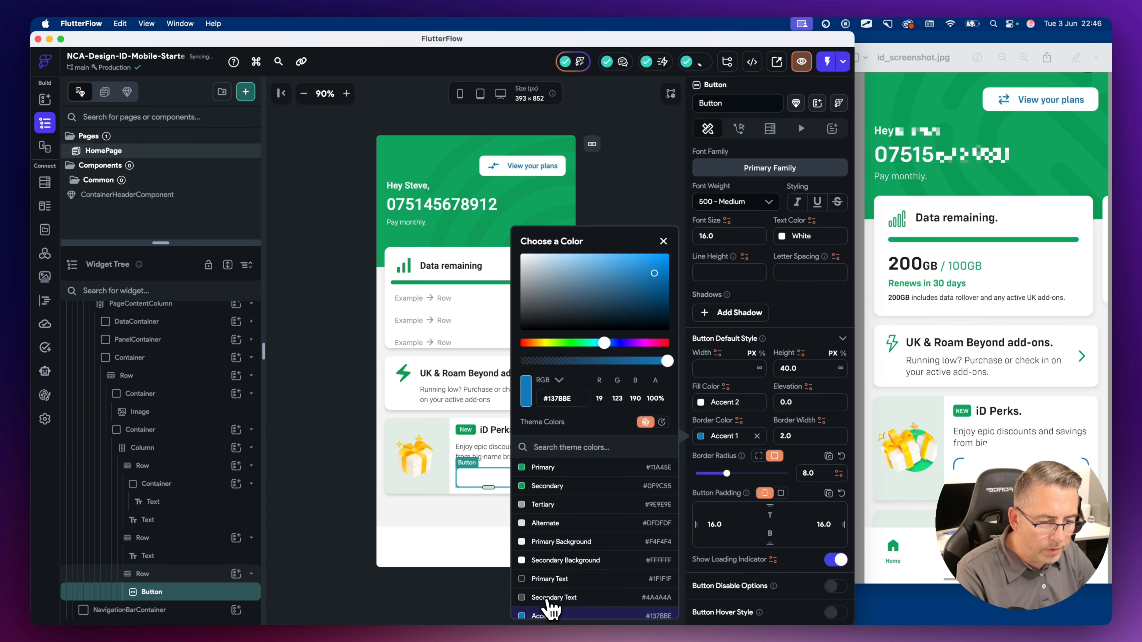
{"action": "left_click", "coordinate": [663, 241]}
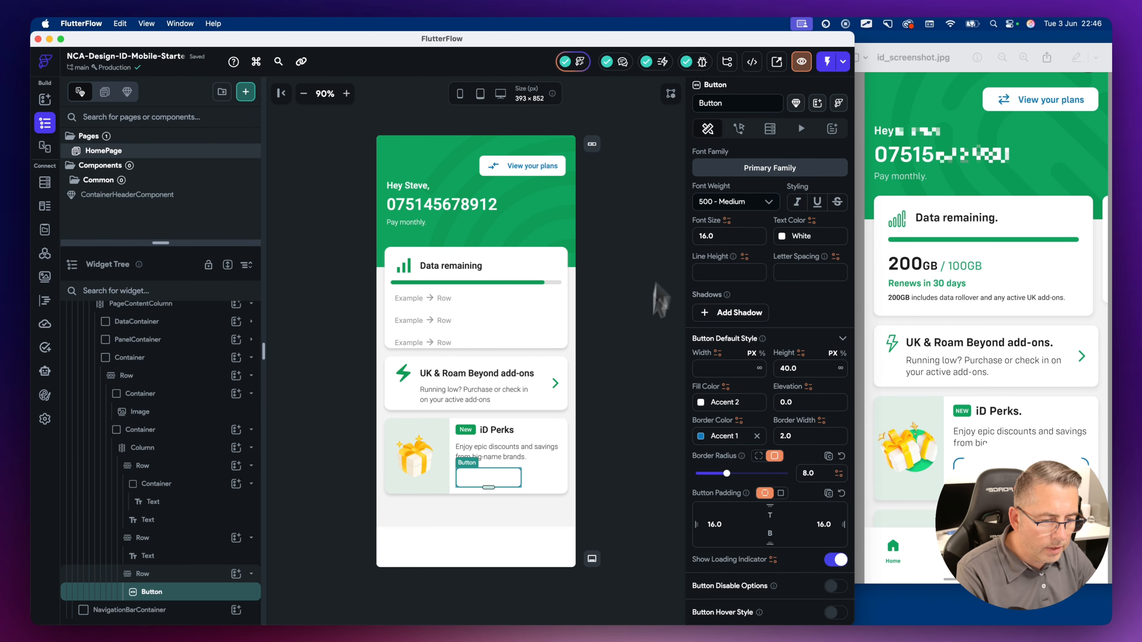
Expand the Explore Perks button so it fills the available width of its row
{"action": "left_click", "coordinate": [636, 416]}
{"action": "left_click", "coordinate": [488, 482]}
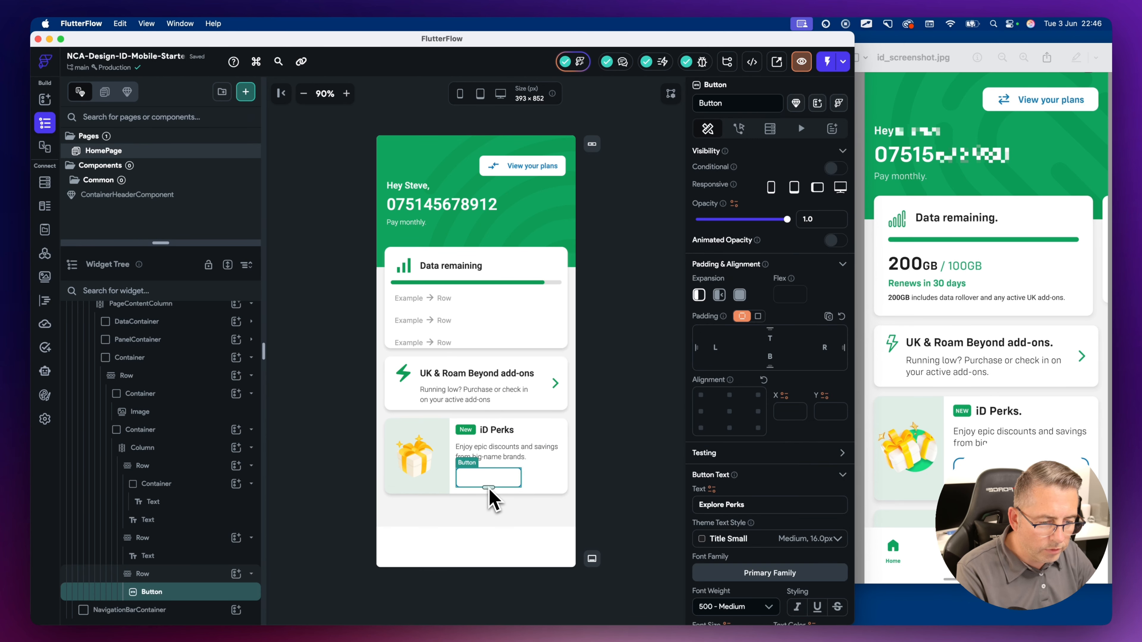
{"action": "left_click", "coordinate": [740, 296]}
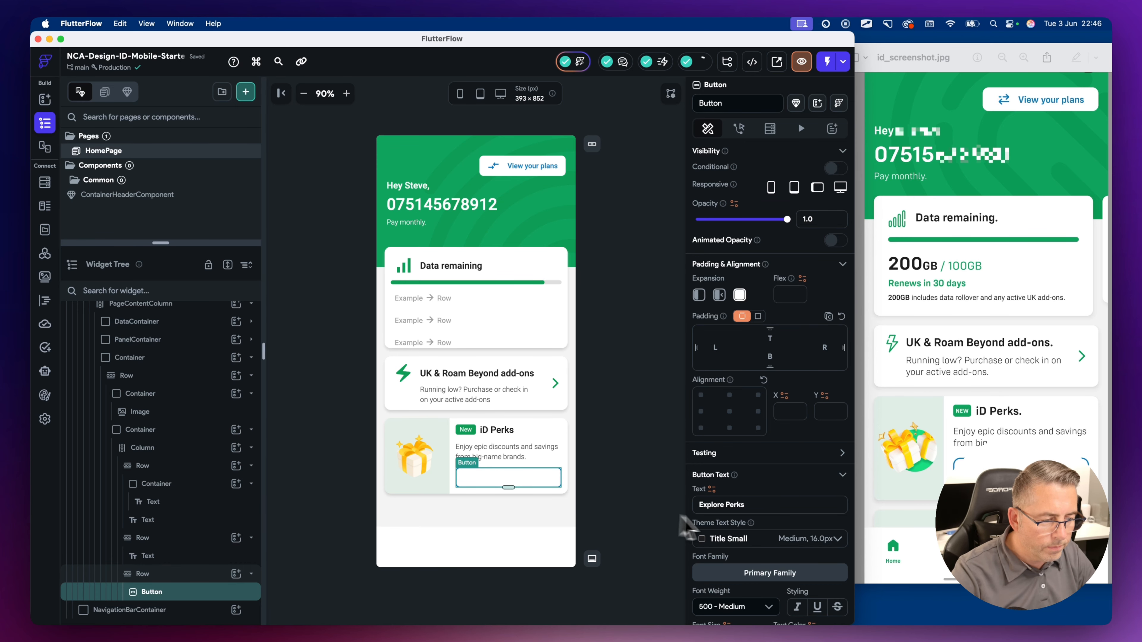
Set the Explore Perks button's text color to Accent 1
{"action": "scroll", "coordinate": [719, 491], "scroll_direction": "down", "scroll_amount": 3}
{"action": "scroll", "coordinate": [720, 493], "scroll_direction": "down", "scroll_amount": 1}
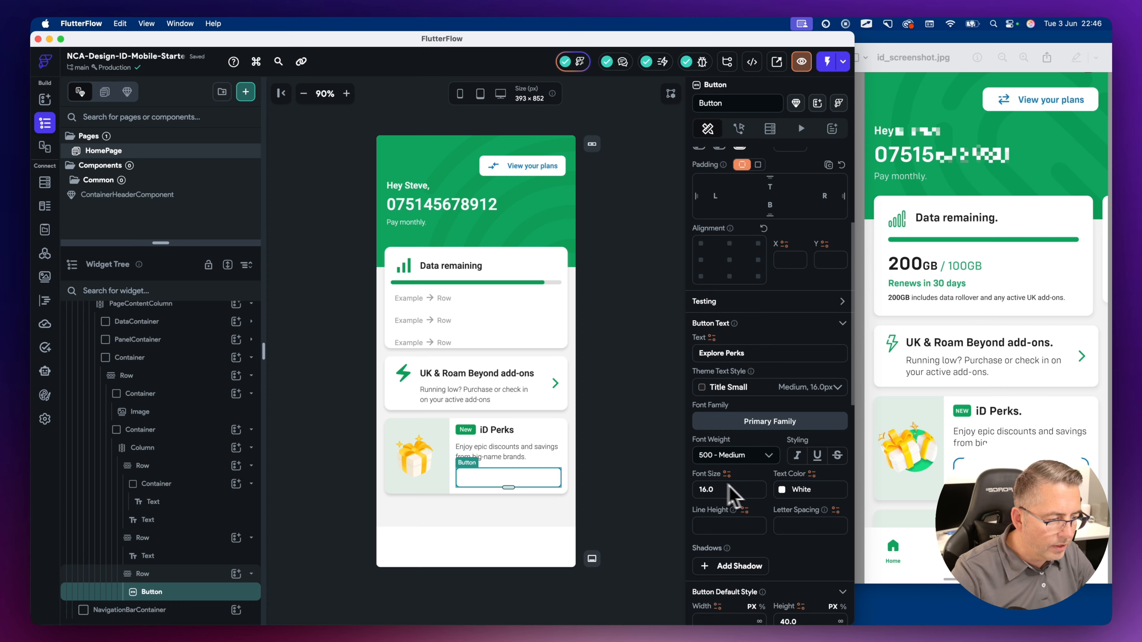
{"action": "left_click", "coordinate": [784, 494]}
{"action": "scroll", "coordinate": [630, 535], "scroll_direction": "down", "scroll_amount": 1}
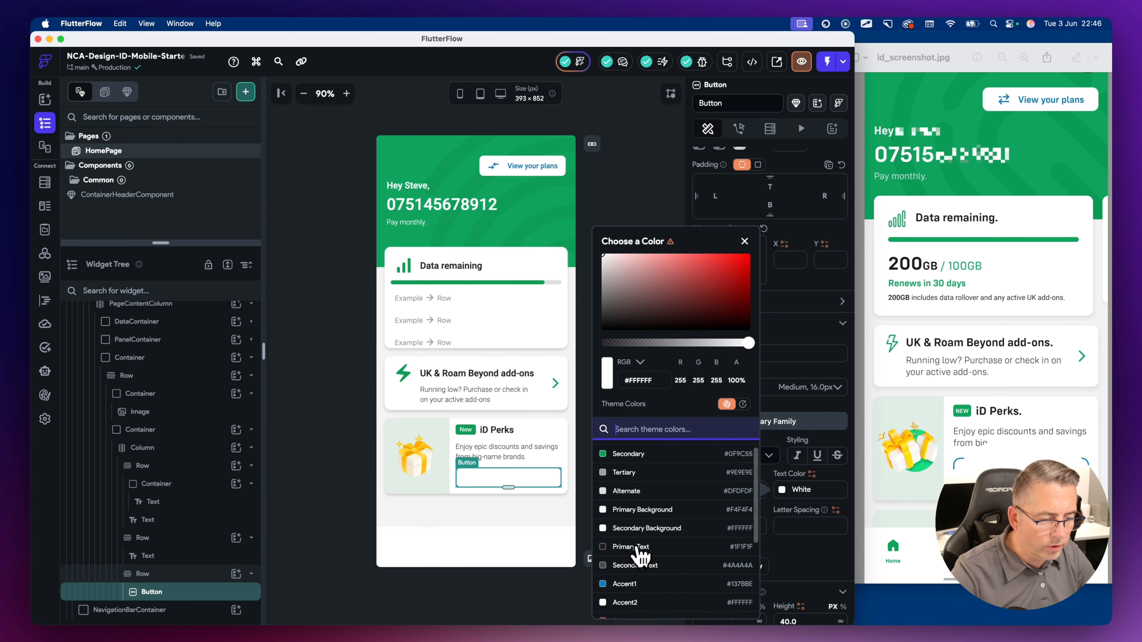
{"action": "left_click", "coordinate": [624, 585]}
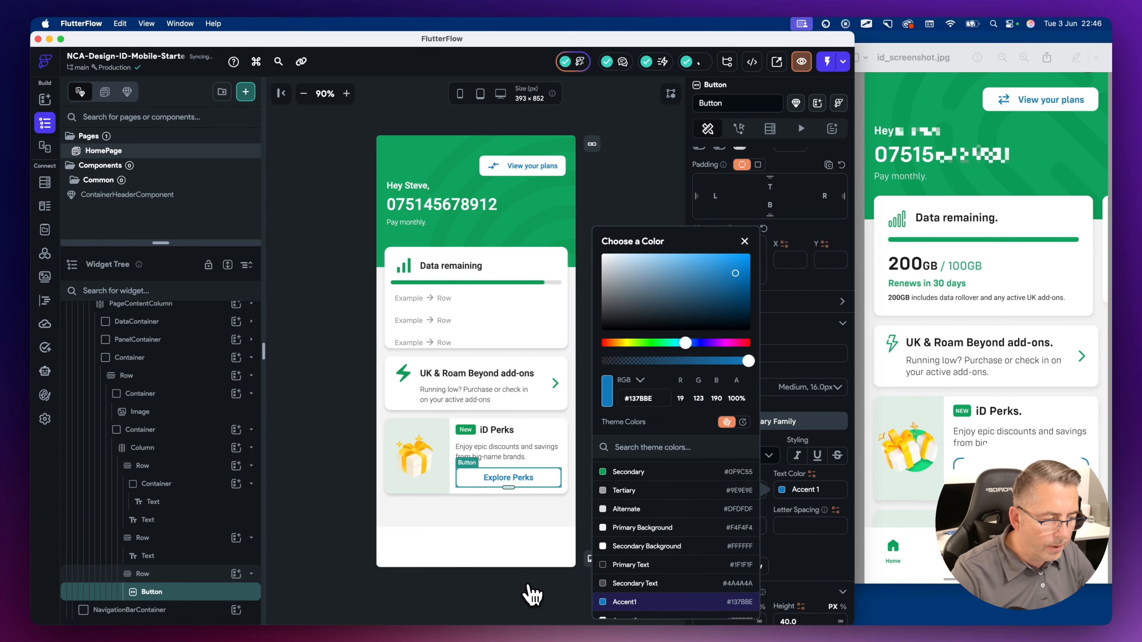
{"action": "left_click", "coordinate": [653, 216]}
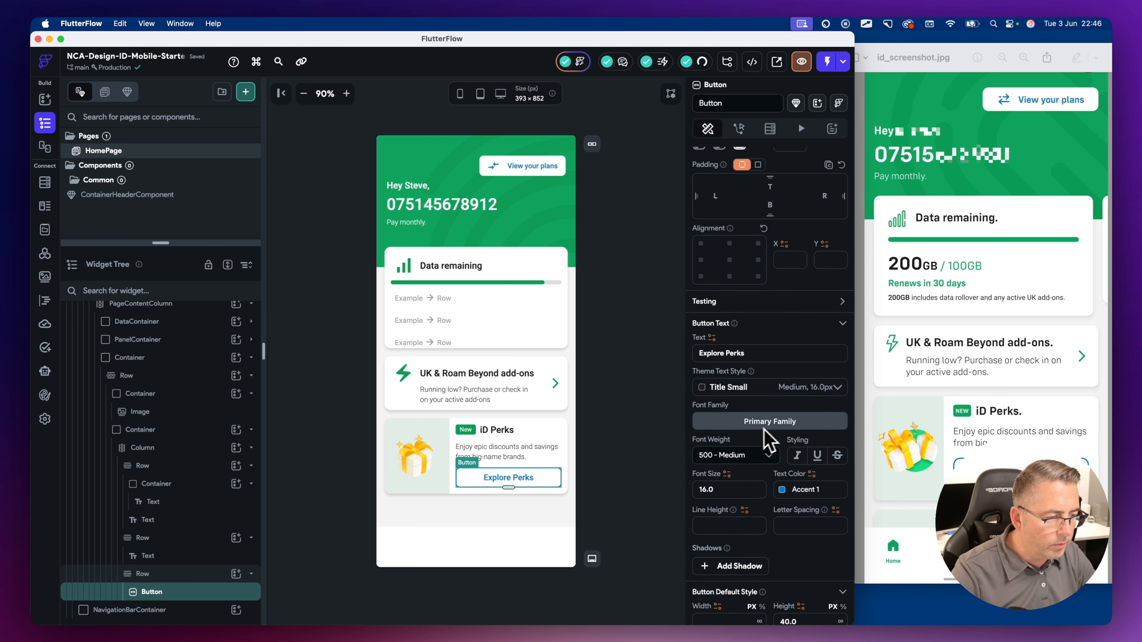
Apply the Body Medium text style to the Explore Perks button and color its text Accent 1
{"action": "left_click", "coordinate": [808, 396]}
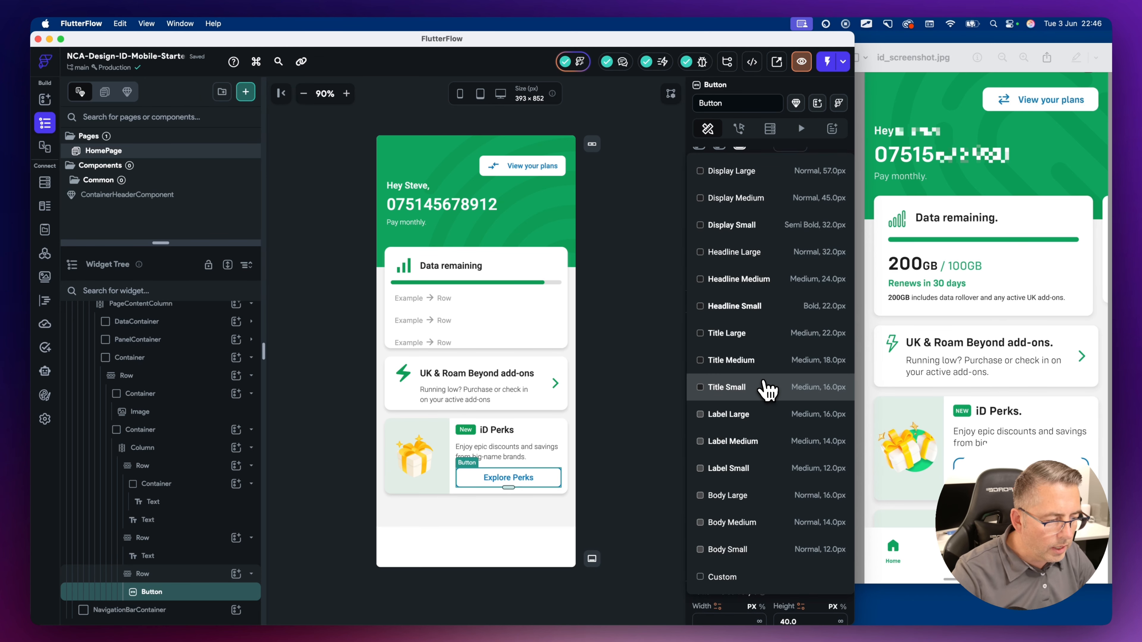
{"action": "left_click", "coordinate": [744, 523]}
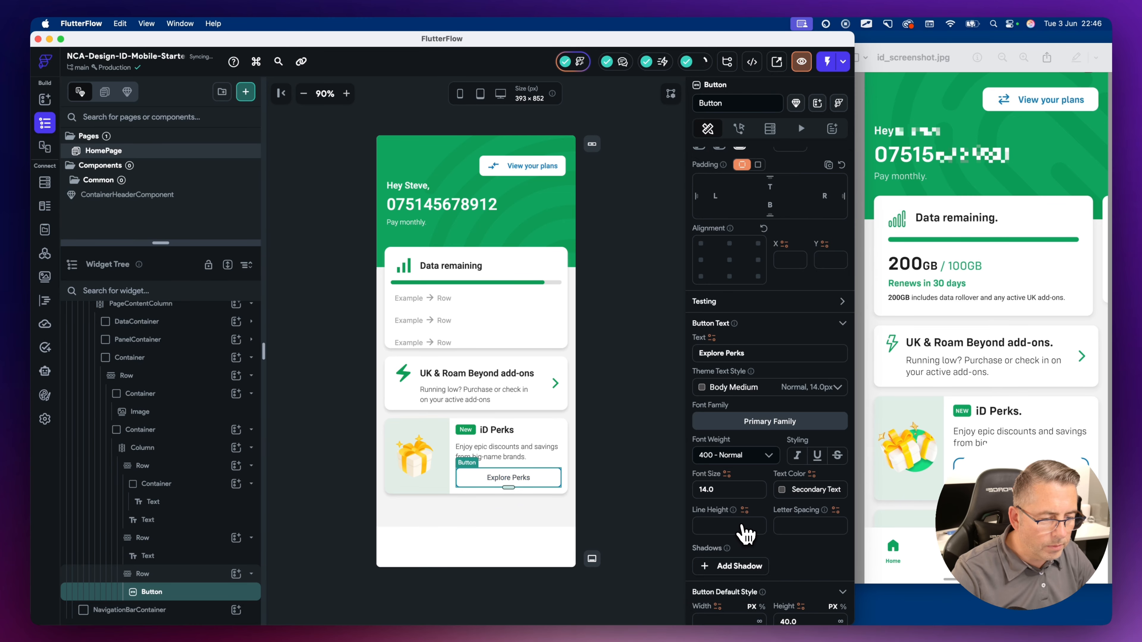
{"action": "scroll", "coordinate": [774, 499], "scroll_direction": "down", "scroll_amount": 1}
{"action": "left_click", "coordinate": [787, 476]}
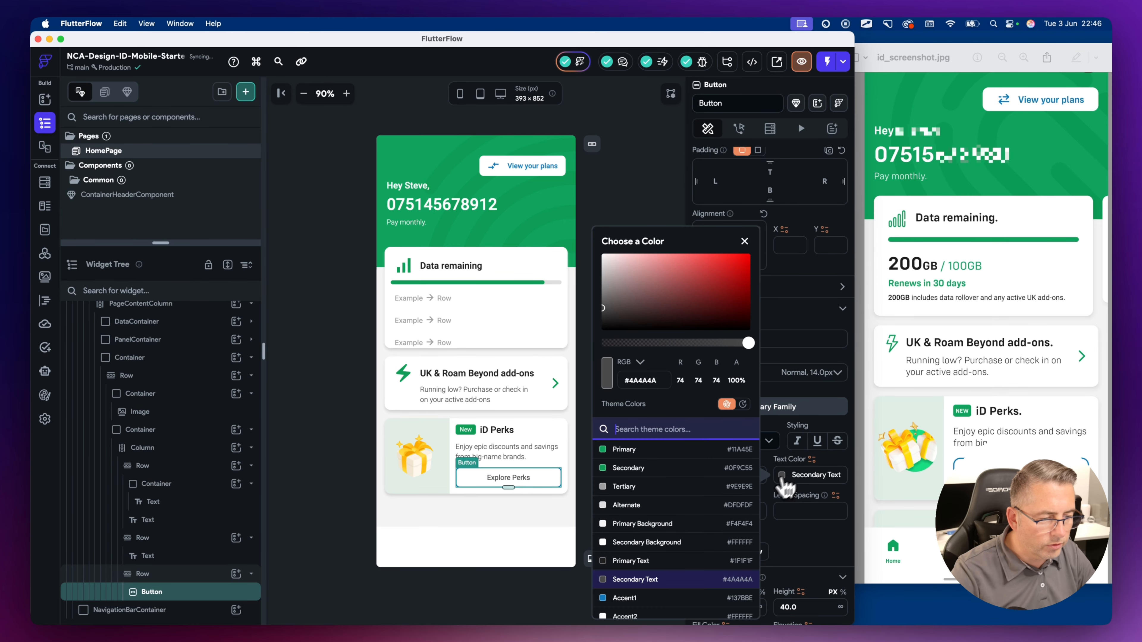
{"action": "left_click", "coordinate": [619, 598]}
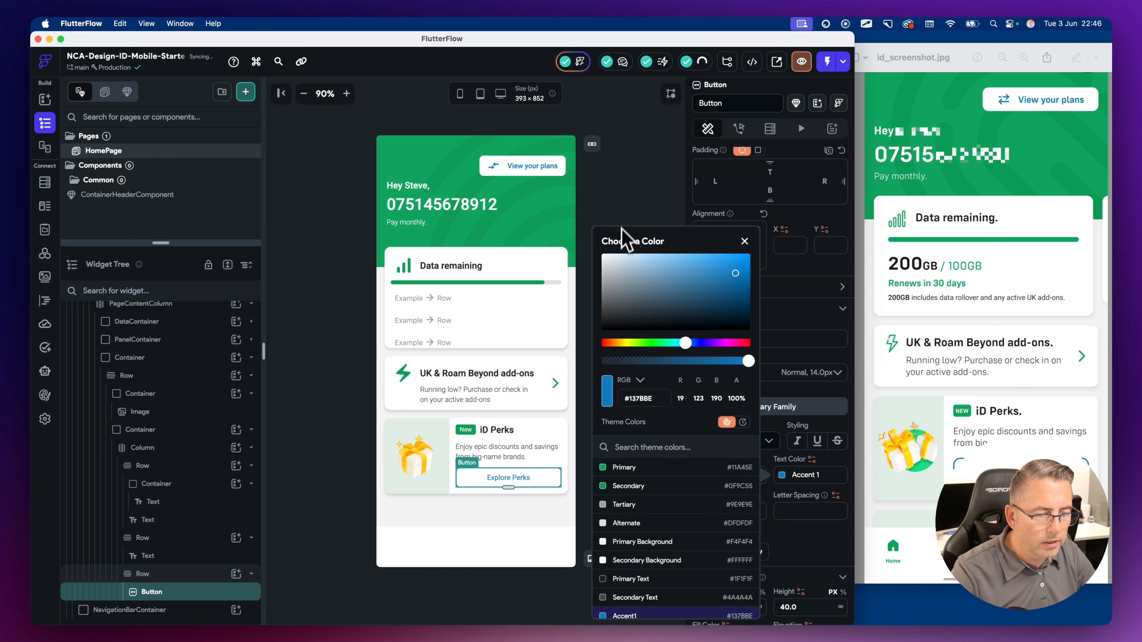
{"action": "left_click", "coordinate": [816, 557]}
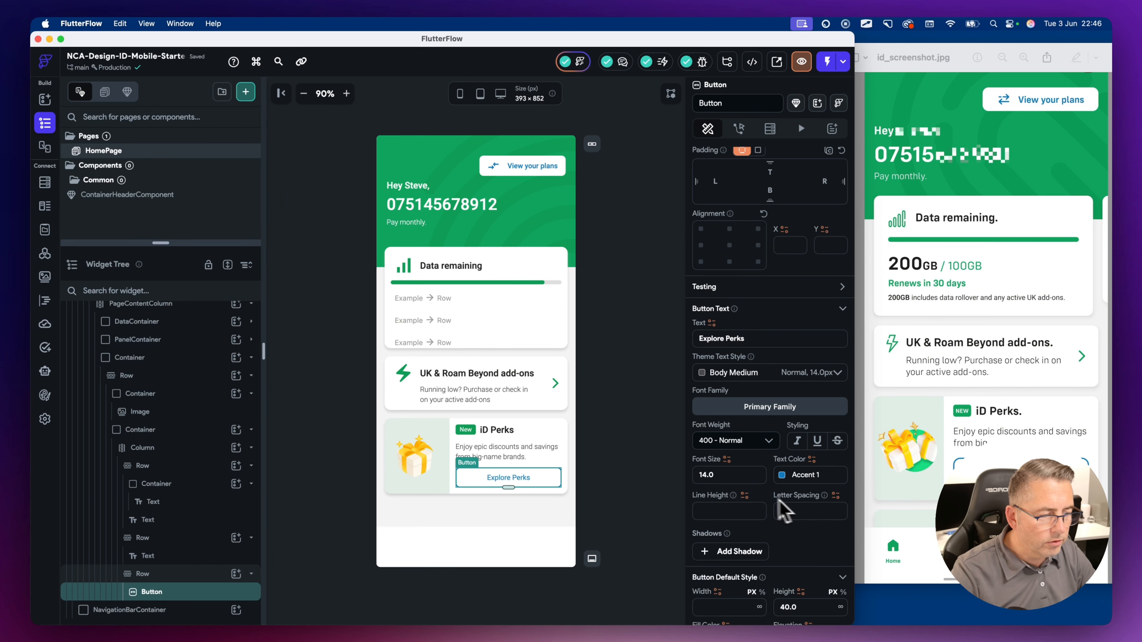
Set the Explore Perks button's font weight to 600 - Semi Bold
{"action": "left_click", "coordinate": [767, 443]}
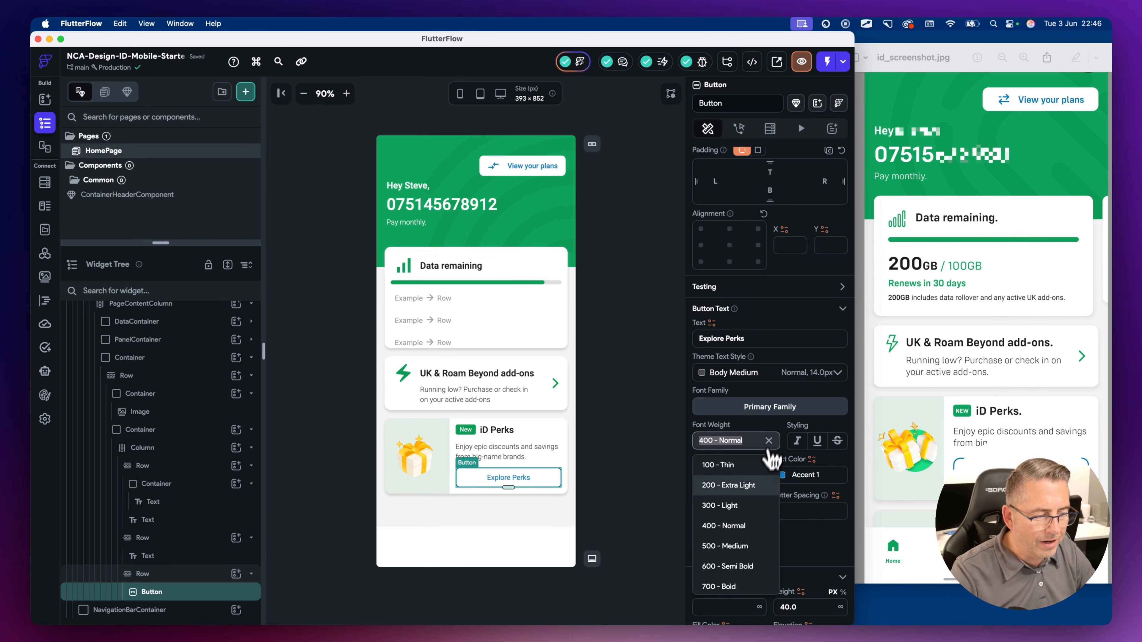
{"action": "left_click", "coordinate": [732, 568]}
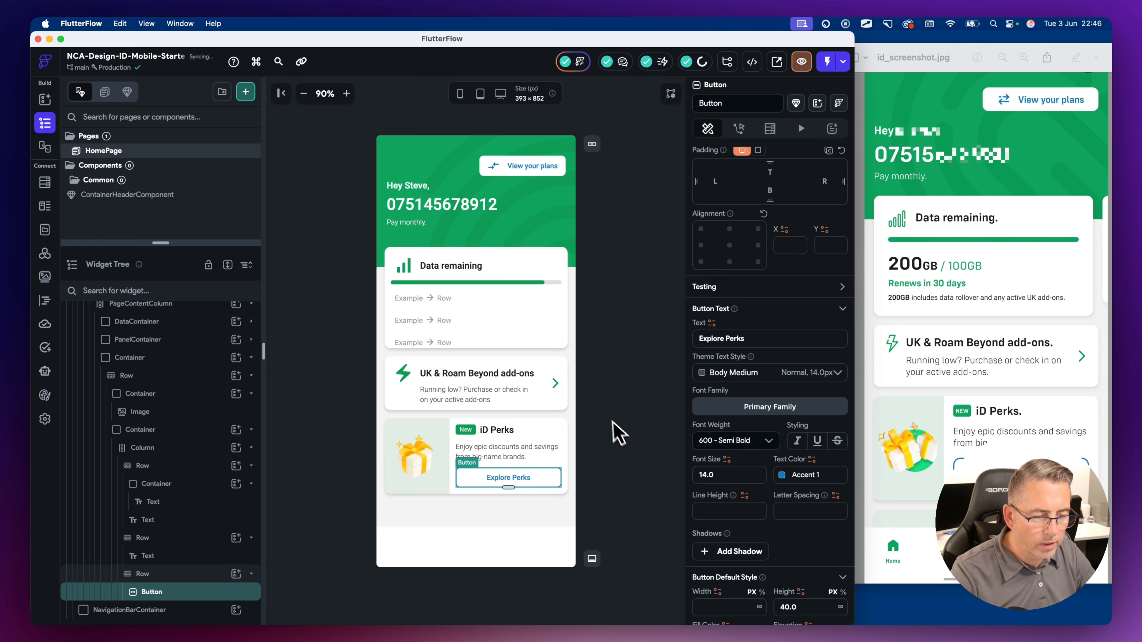
{"action": "left_click", "coordinate": [612, 421]}
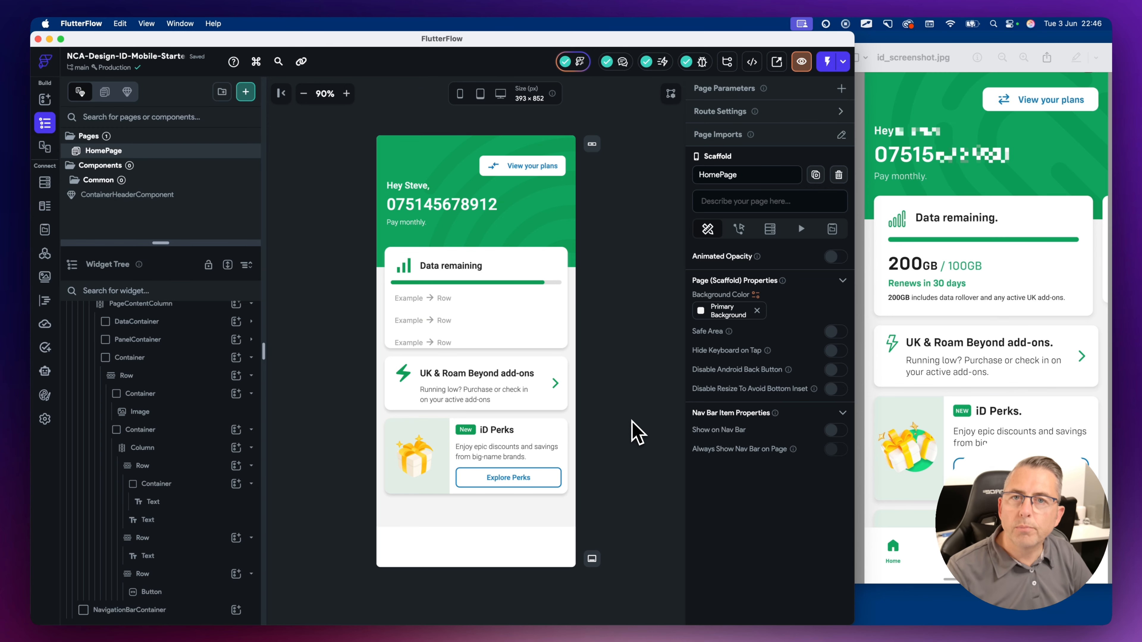
Save the Explore Perks button as a reusable theme style widget named "Alternate_Button"
{"action": "left_click", "coordinate": [533, 482]}
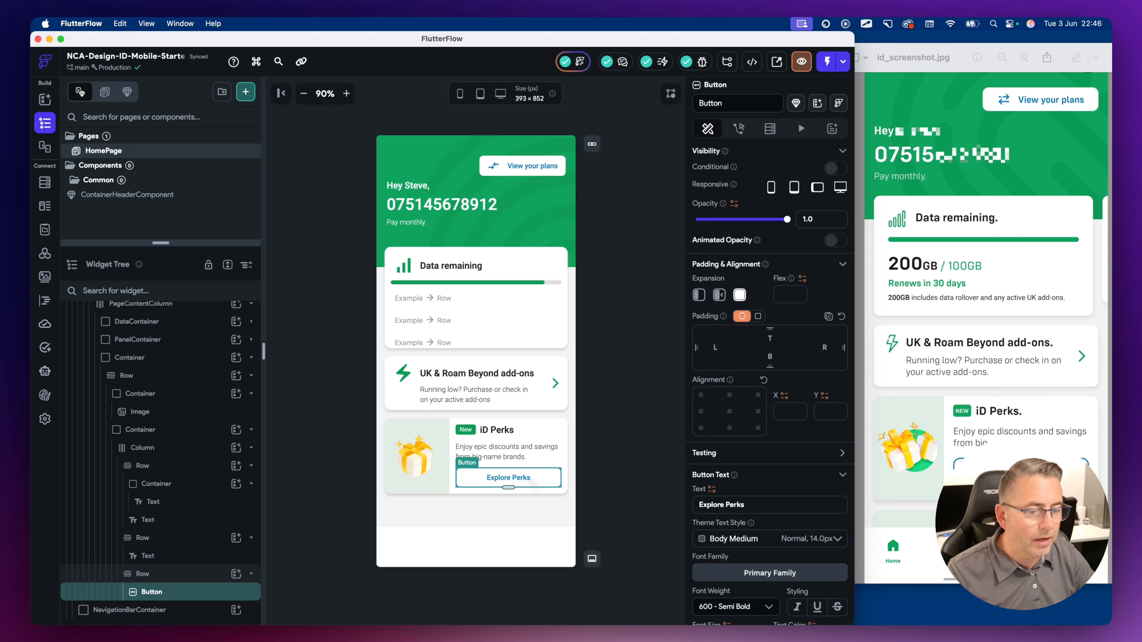
{"action": "right_click", "coordinate": [530, 477]}
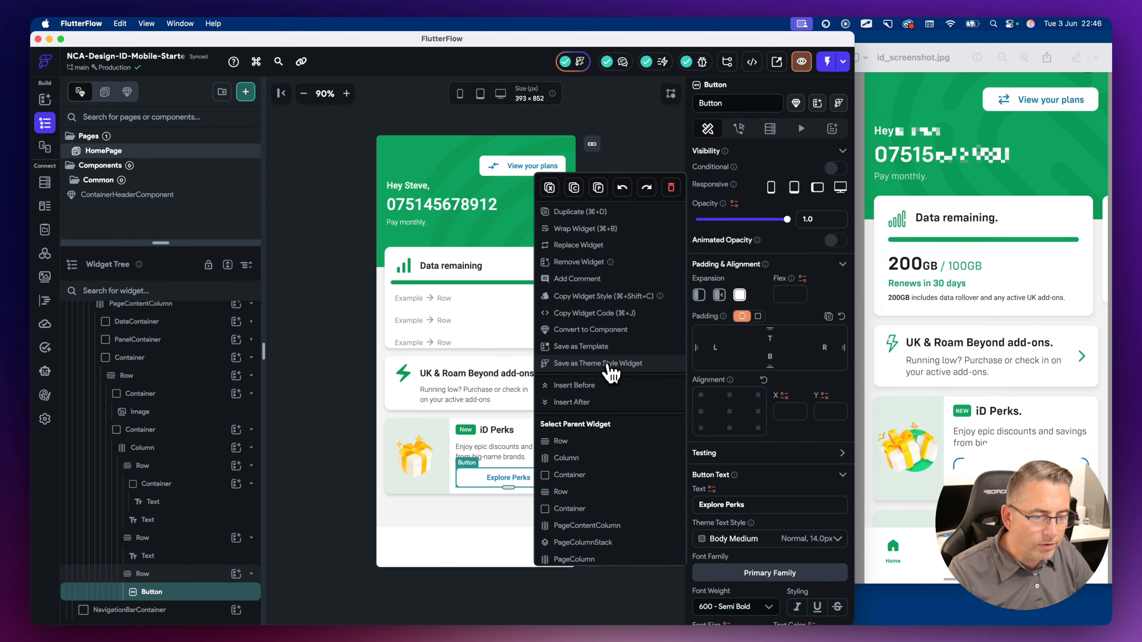
{"action": "left_click", "coordinate": [605, 363]}
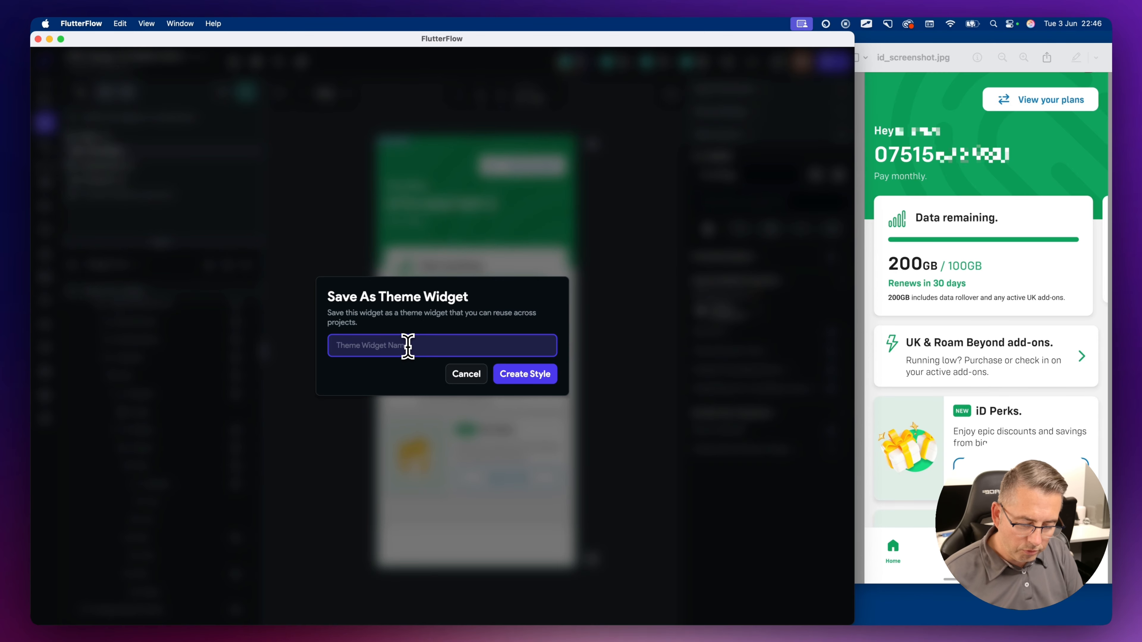
{"action": "type", "text": "Atoms"}
{"action": "key", "text": "BackSpace"}
{"action": "key", "text": "BackSpace"}
{"action": "key", "text": "BackSpace"}
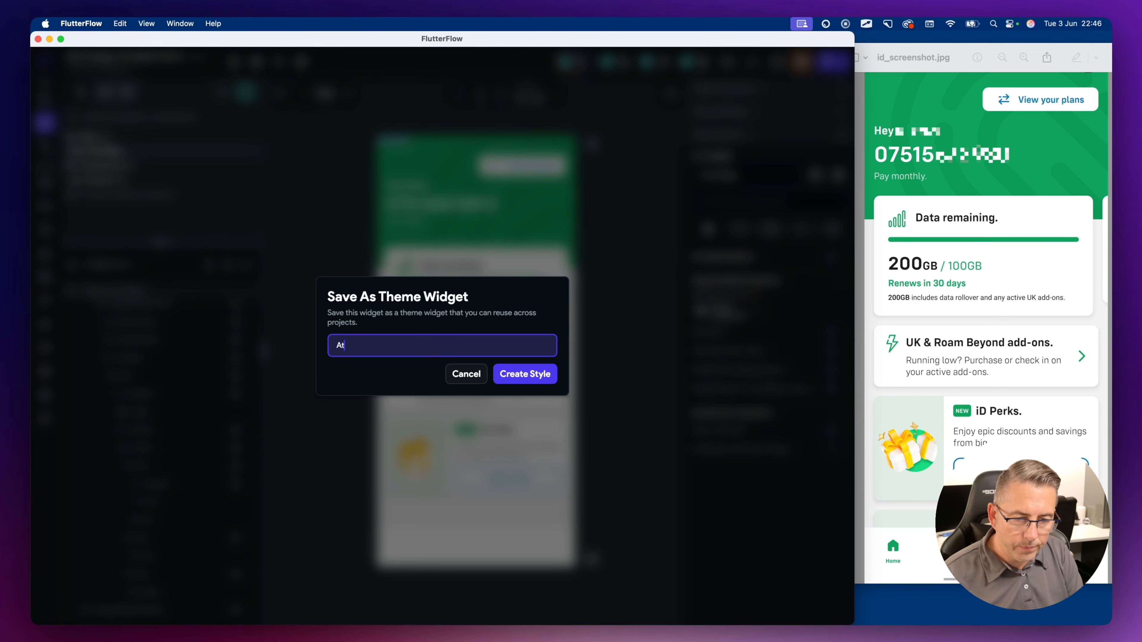
{"action": "type", "text": "ternate"}
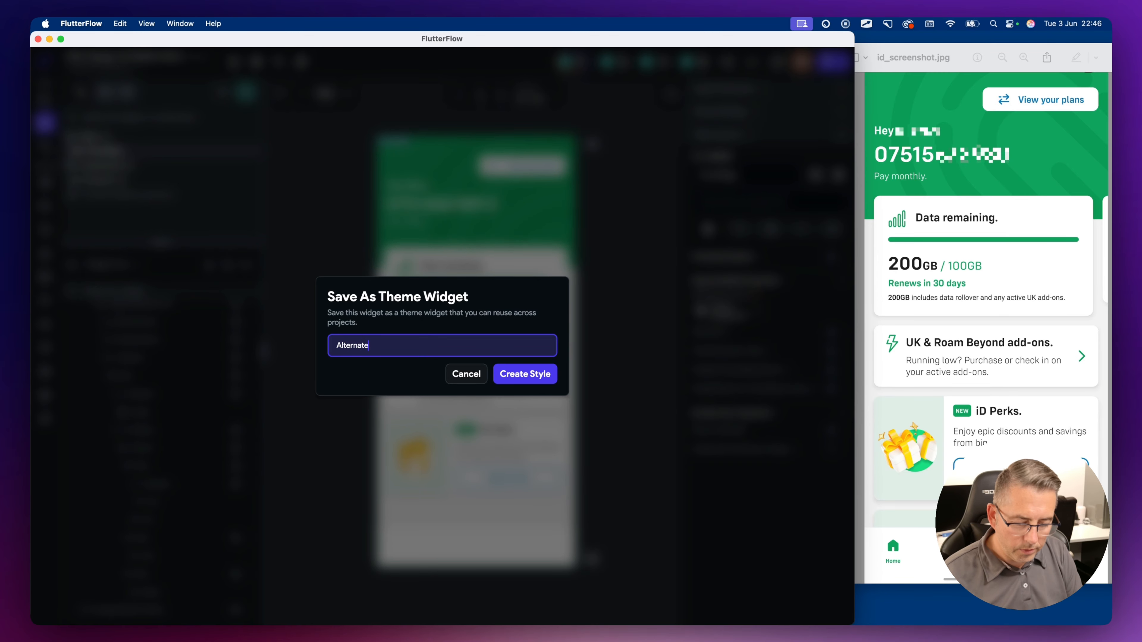
{"action": "type", "text": "Button"}
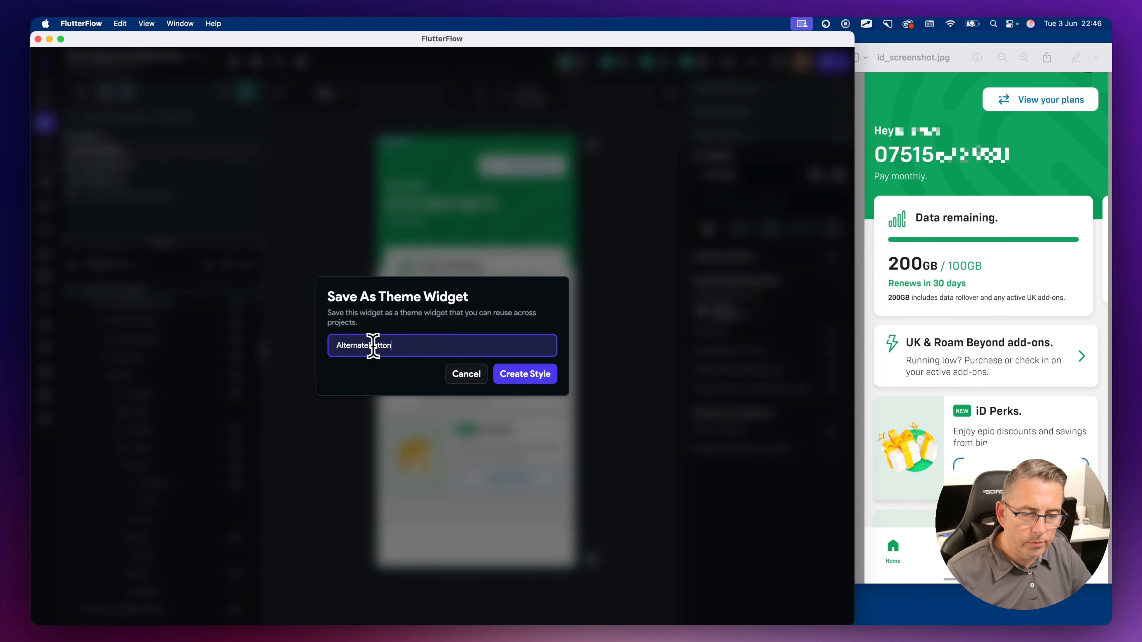
{"action": "left_click", "coordinate": [370, 346]}
{"action": "type", "text": "_"}
{"action": "left_click", "coordinate": [519, 377]}
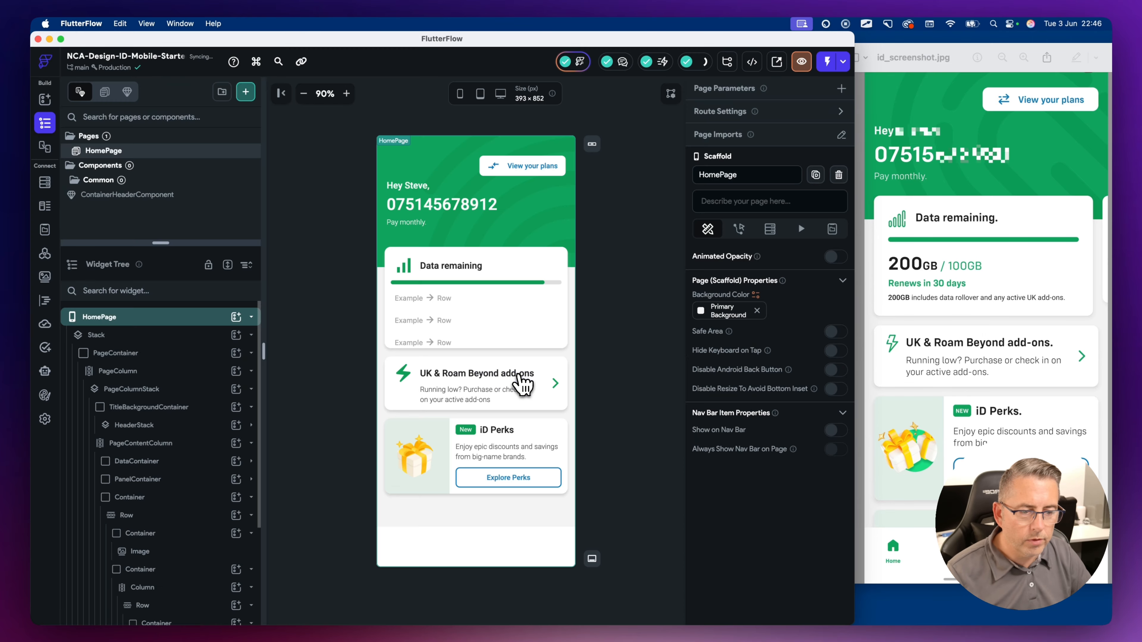
{"action": "left_click", "coordinate": [630, 393]}
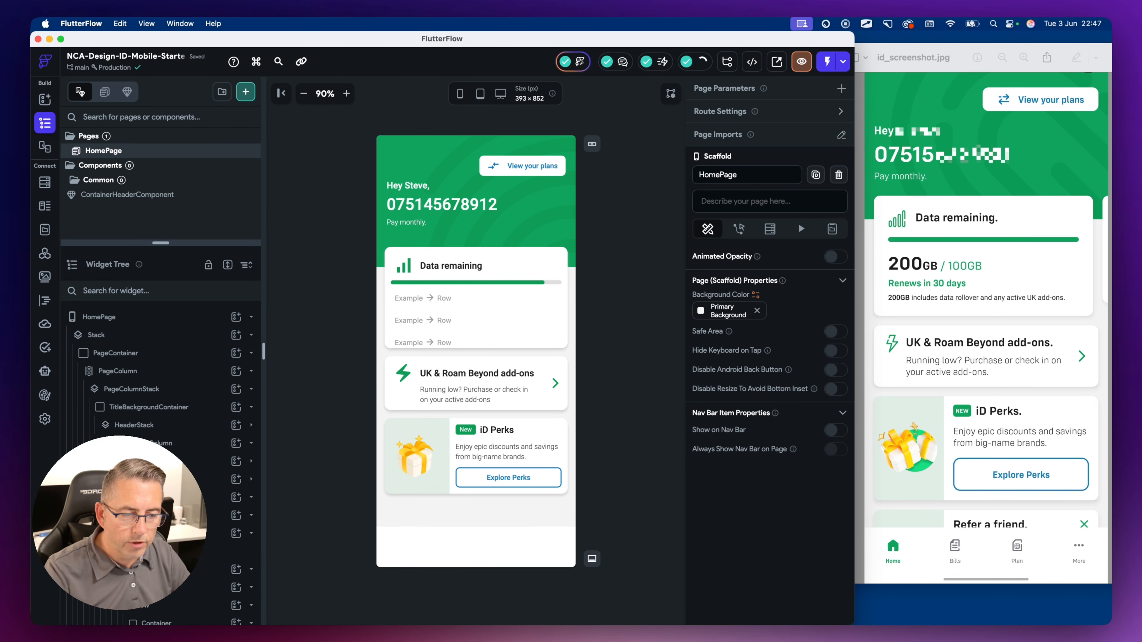